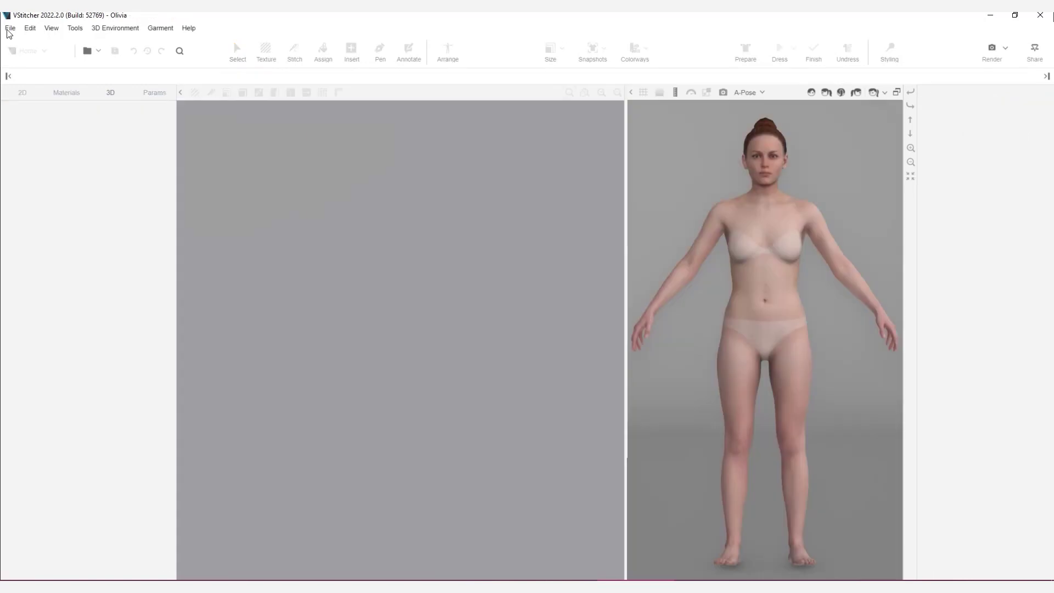
# Open the File menu to begin a new garment
pyautogui.click(10, 27)
# Create a new empty garment and bring up the Insert Rectangle dialog on the 2D canvas
pyautogui.click(22, 37)
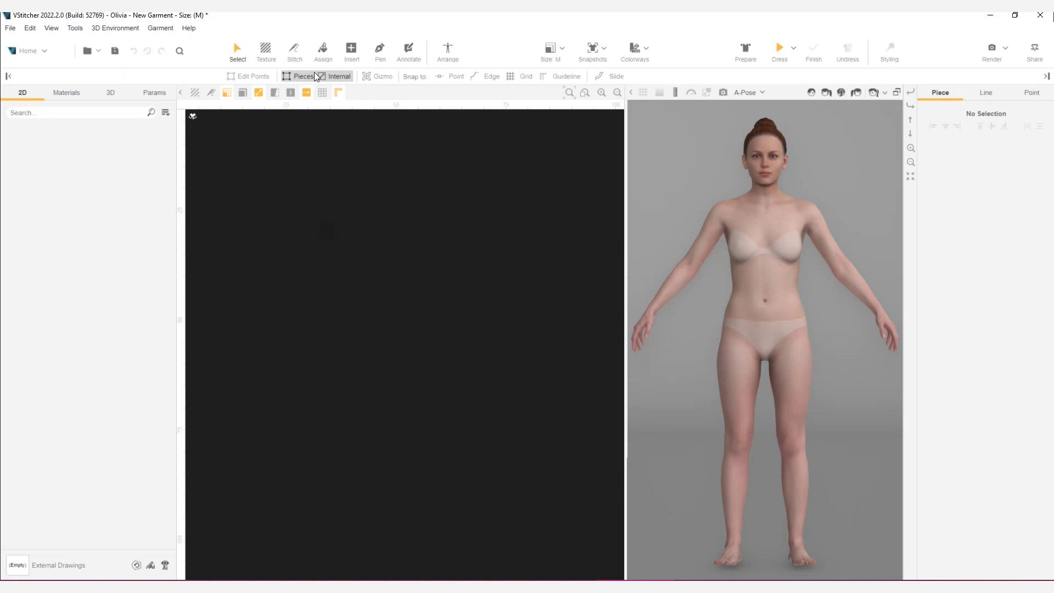
pyautogui.click(347, 57)
pyautogui.click(355, 76)
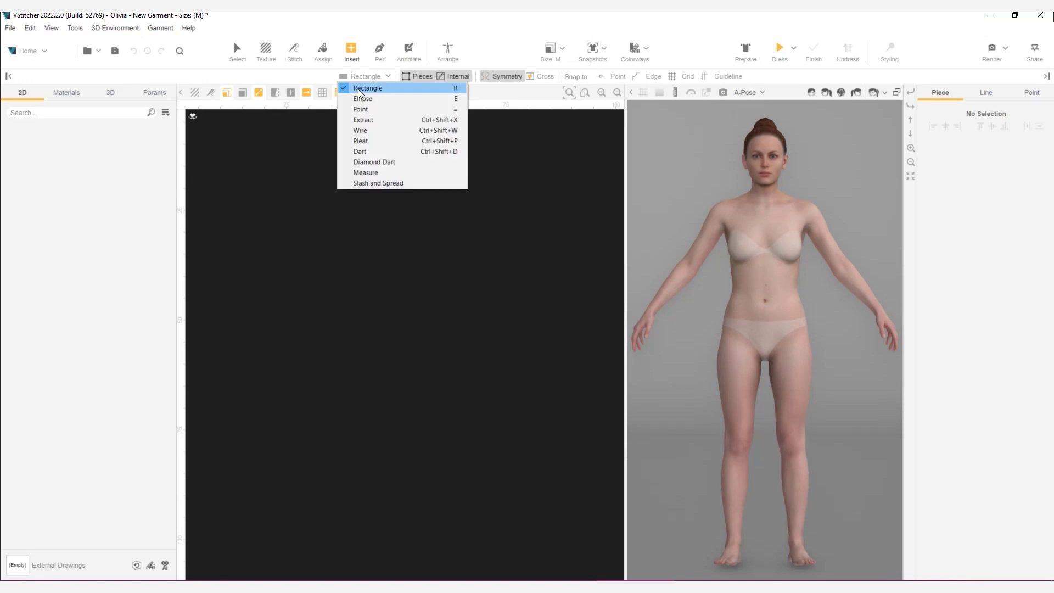
pyautogui.click(358, 89)
pyautogui.click(315, 234)
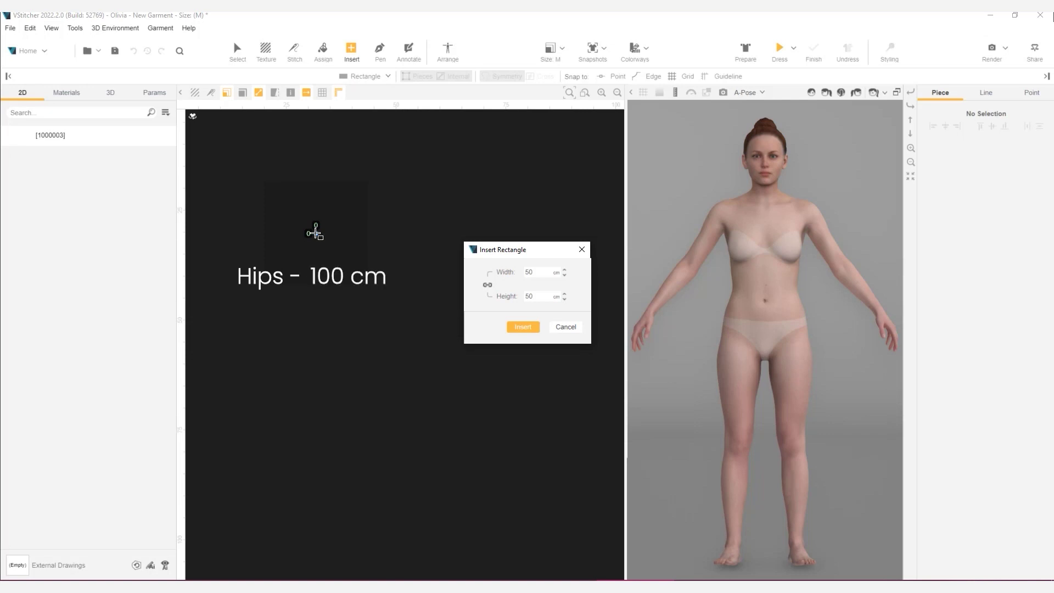
# Insert an unlinked rectangle 25 cm wide by 80 cm tall as Shape 1
pyautogui.click(487, 285)
pyautogui.doubleClick(530, 272)
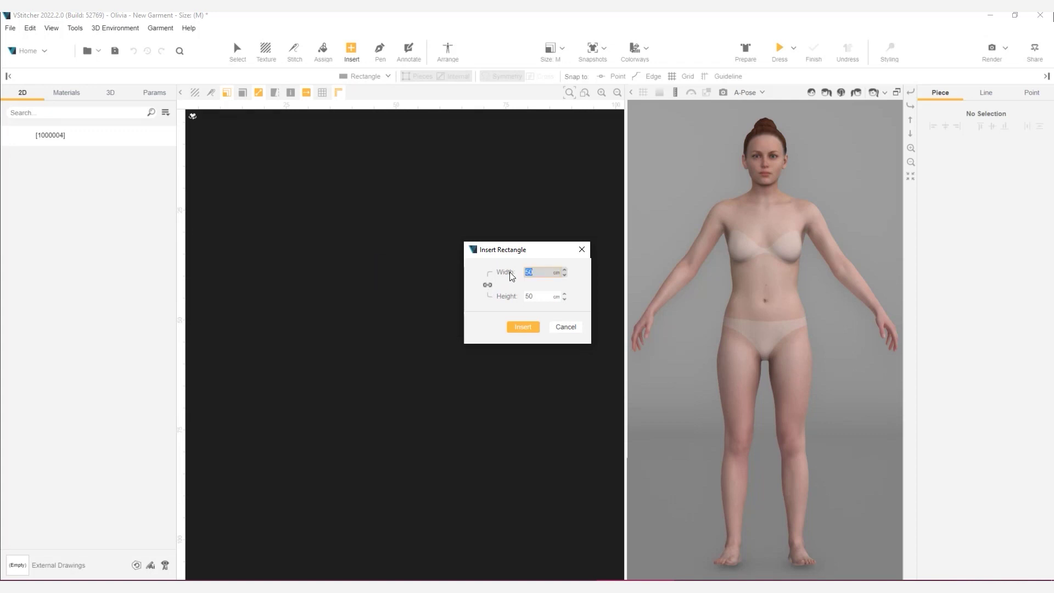
pyautogui.write('25')
pyautogui.click(485, 285)
pyautogui.moveTo(536, 295); pyautogui.dragTo(512, 296)
pyautogui.write('8')
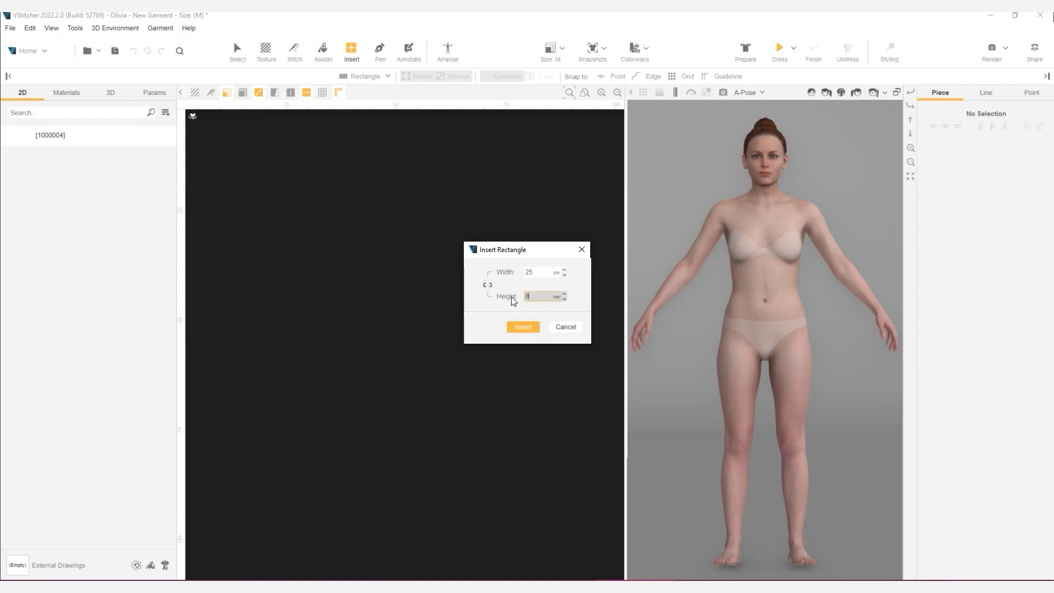
pyautogui.write('0')
pyautogui.click(524, 327)
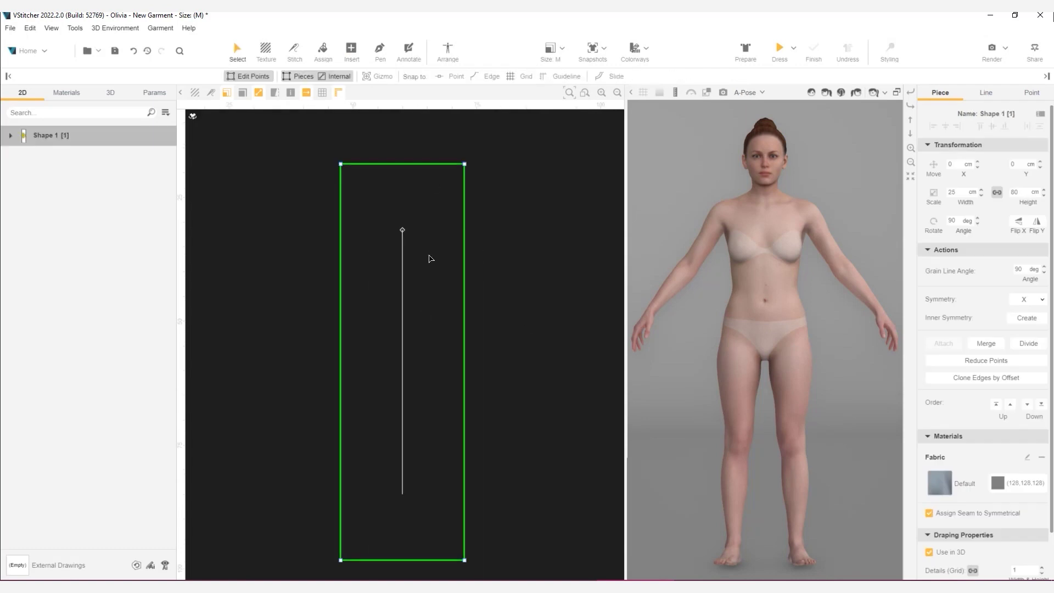
# Add corner points on the top edge at 19 cm (shoulder) and 7.5 cm (neck)
pyautogui.click(379, 51)
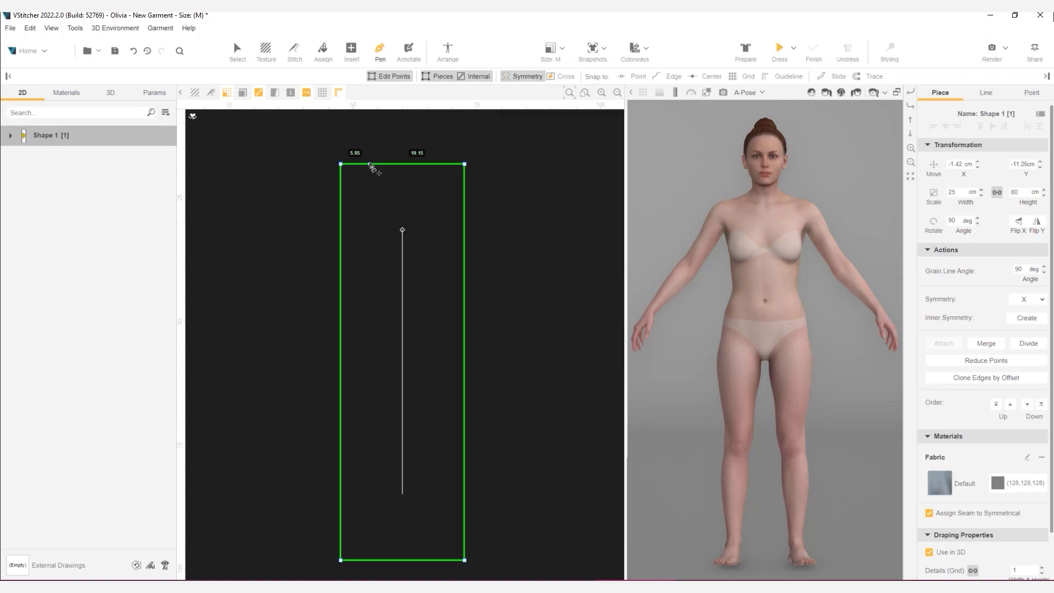
pyautogui.click(370, 165)
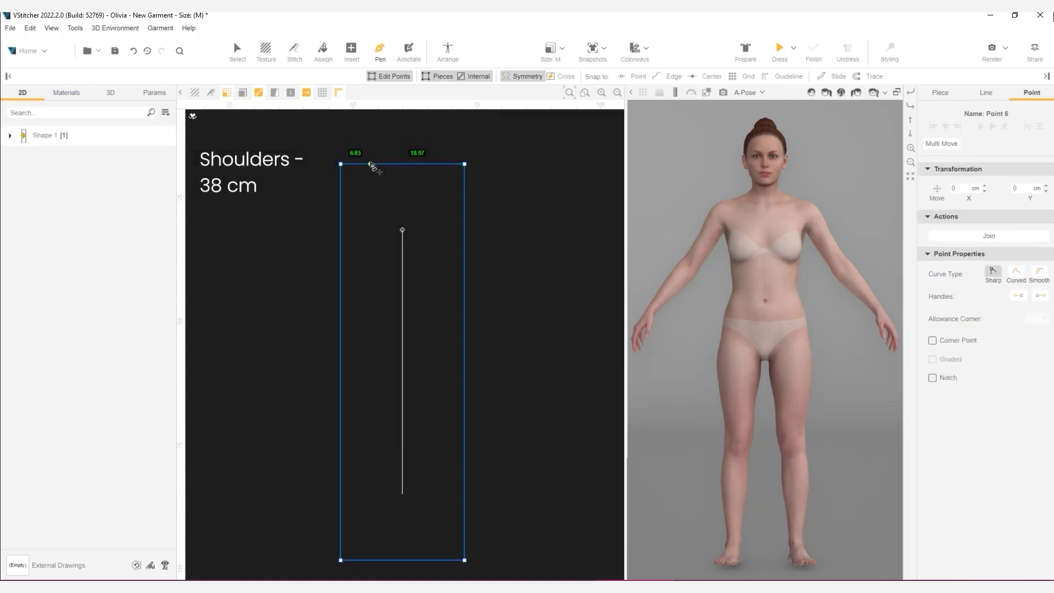
pyautogui.click(425, 156)
pyautogui.write('19')
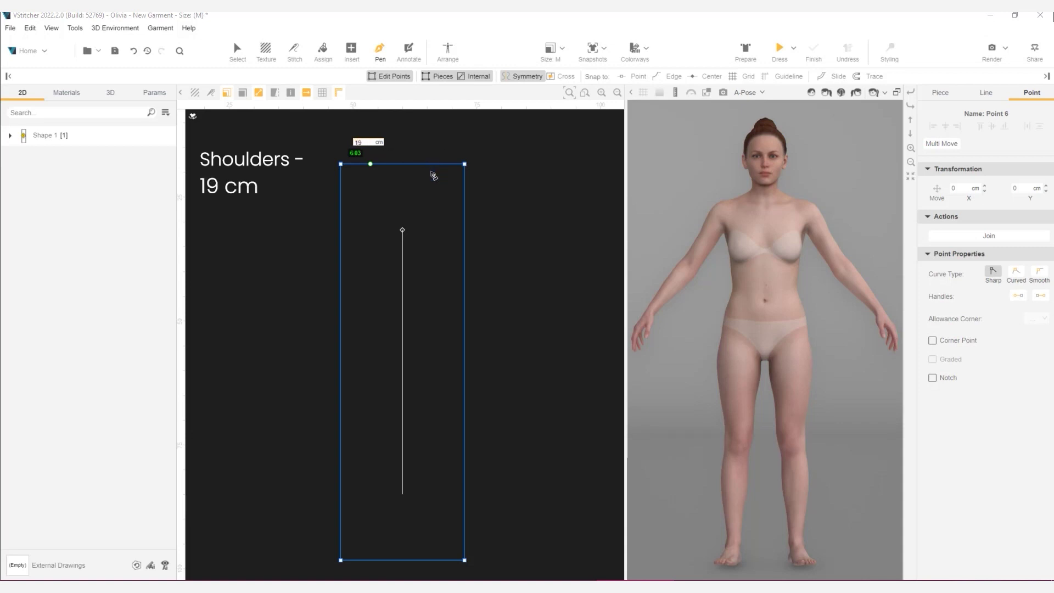
pyautogui.press('Return')
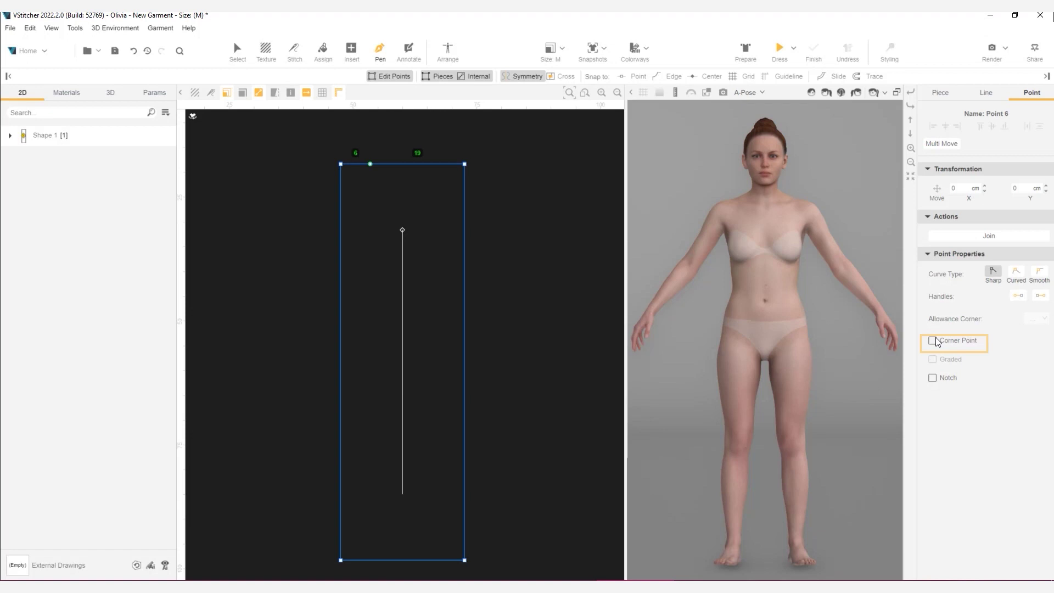
pyautogui.click(933, 341)
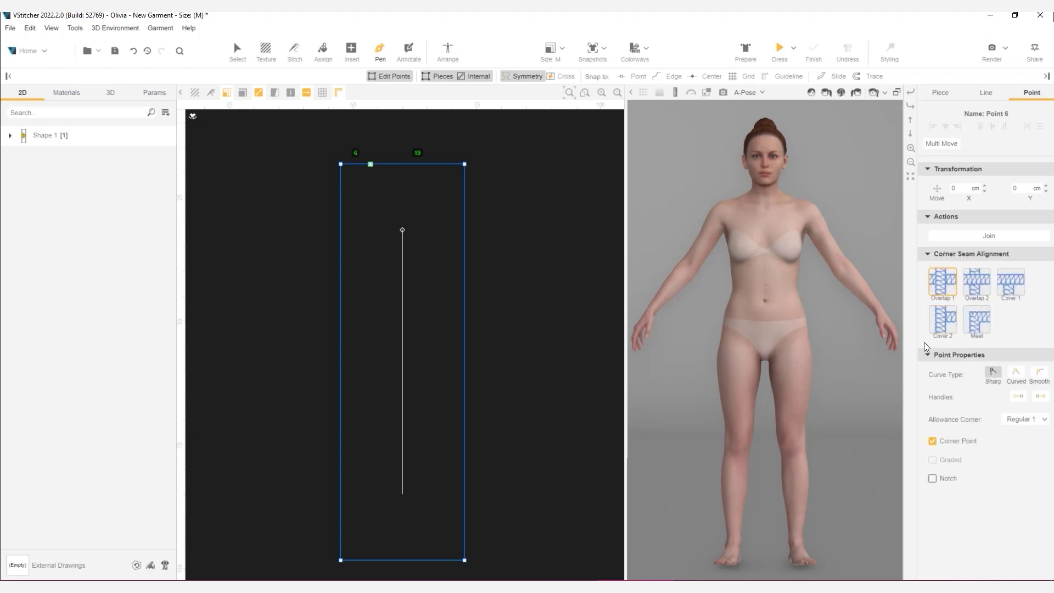
pyautogui.click(427, 164)
pyautogui.write('7.5')
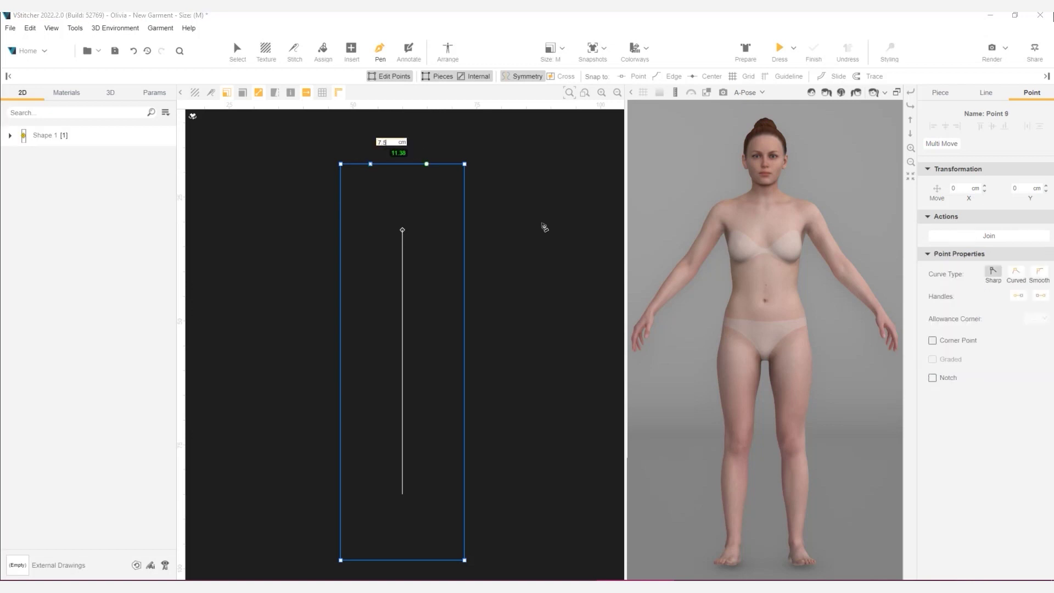
pyautogui.press('Return')
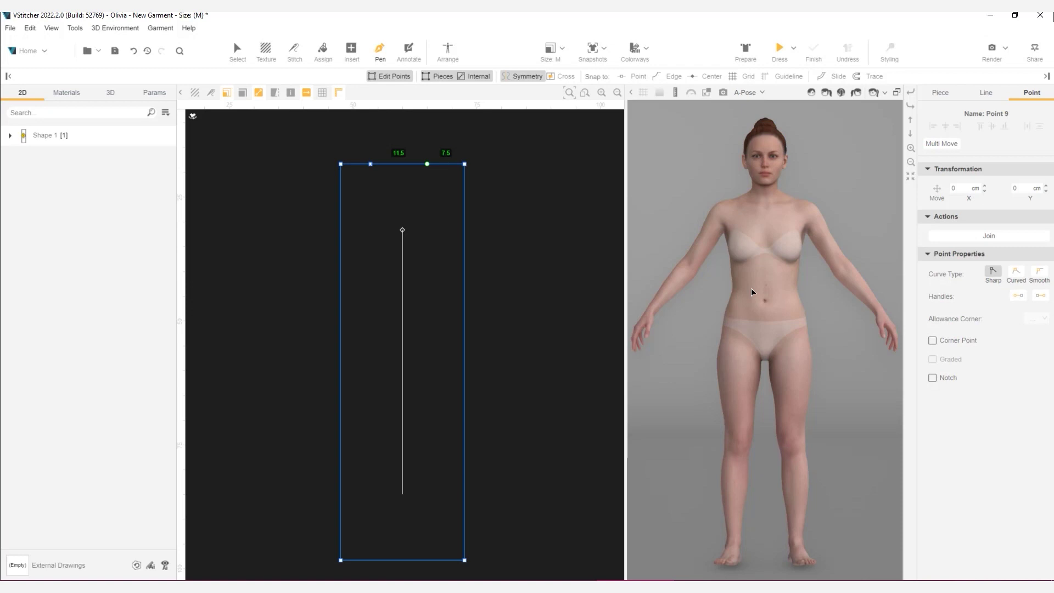
pyautogui.click(932, 340)
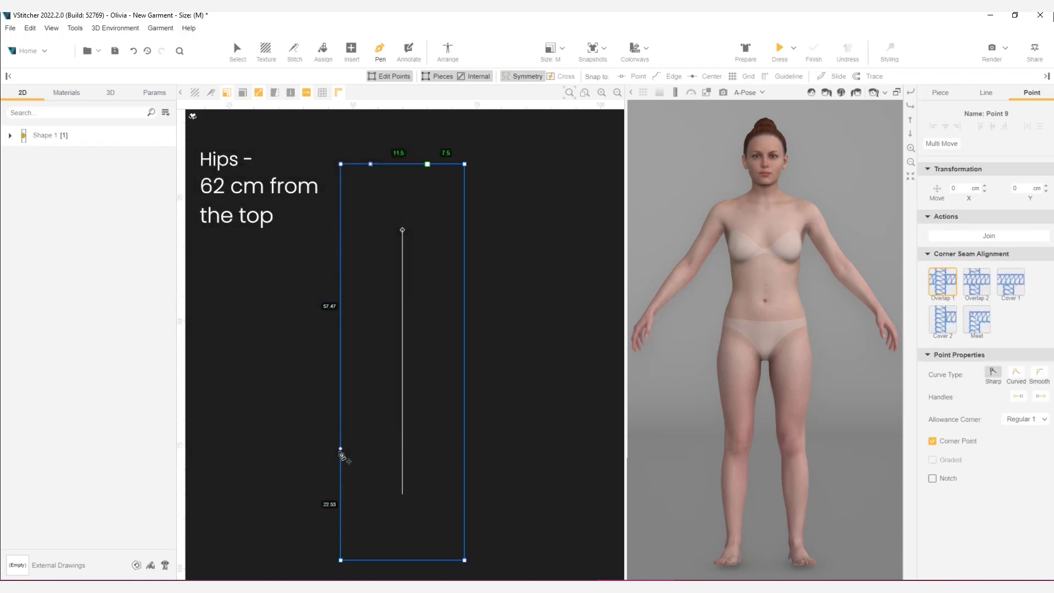
# Add notch points on the left edge at 62 cm (hip) and 42 cm (waist)
pyautogui.click(340, 446)
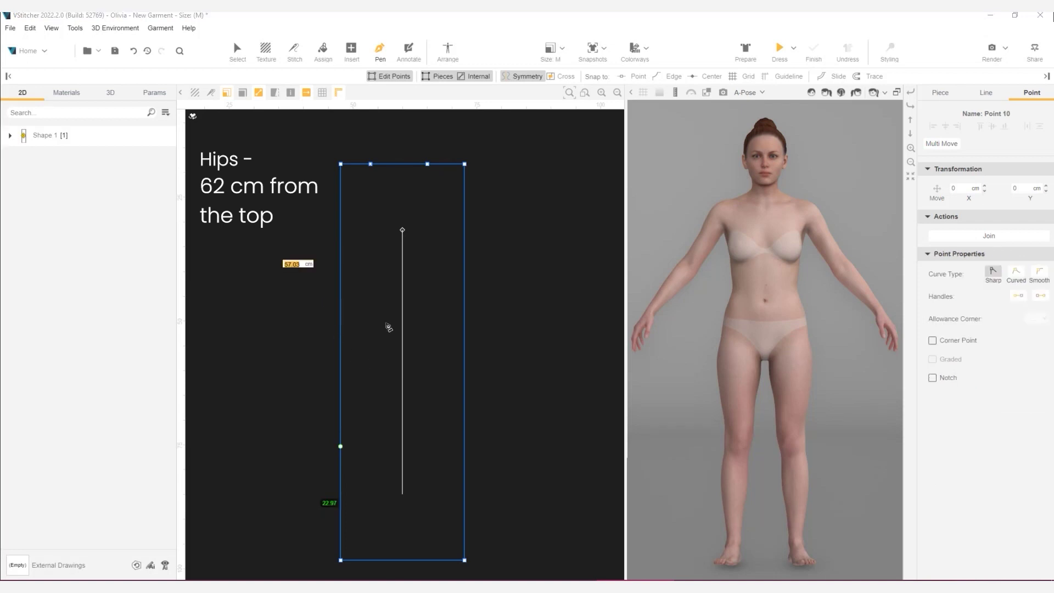
pyautogui.write('62')
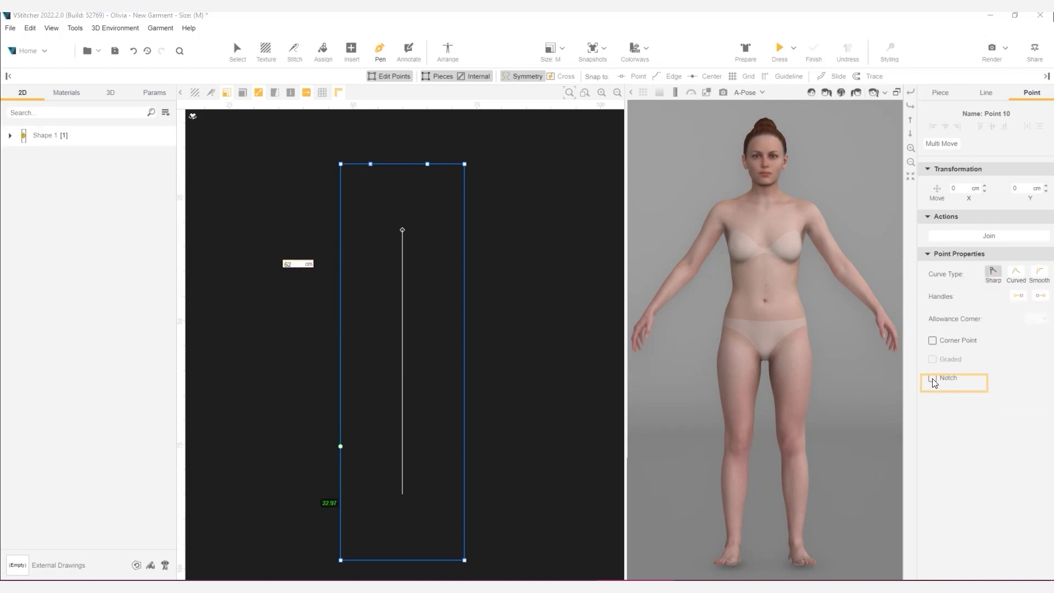
pyautogui.click(932, 378)
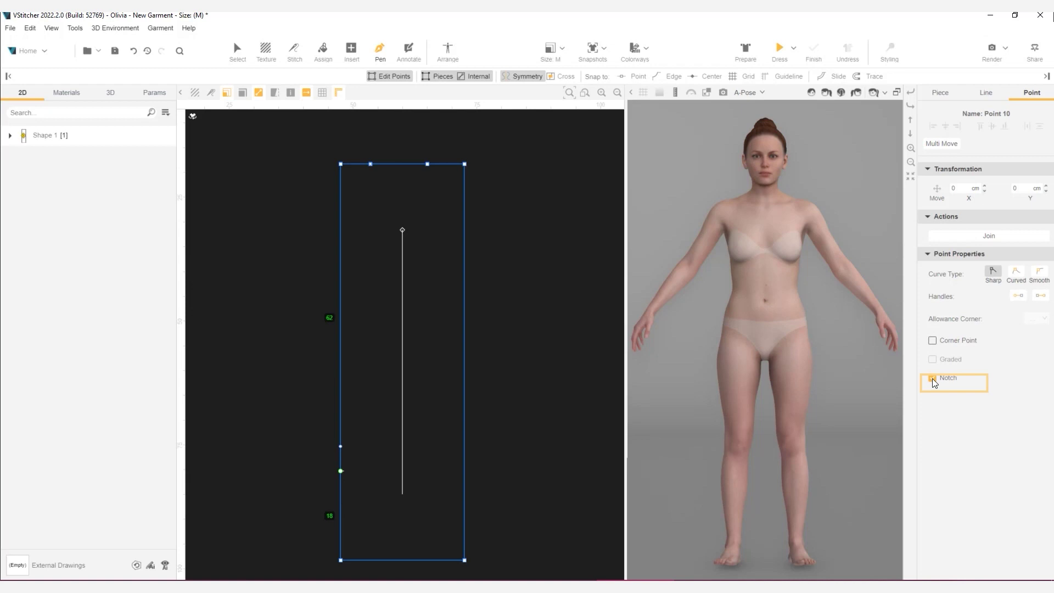
pyautogui.click(341, 361)
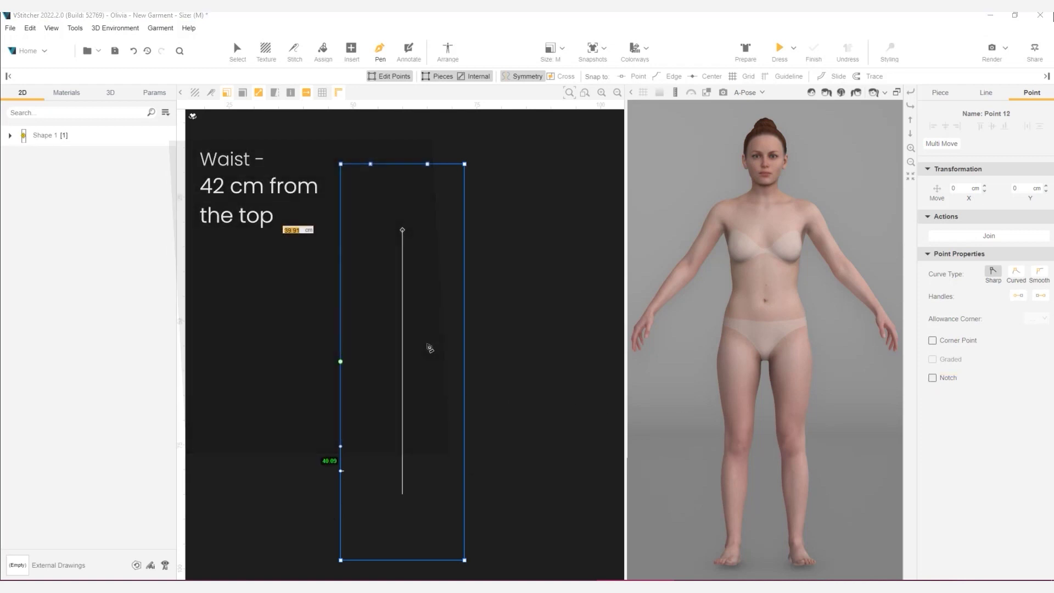
pyautogui.write('42')
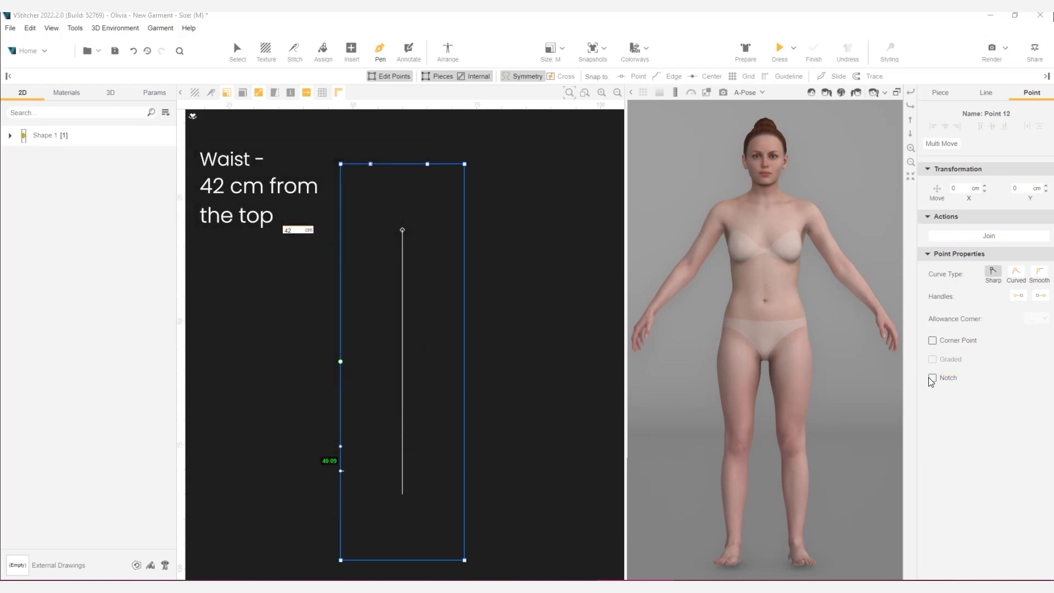
pyautogui.click(931, 378)
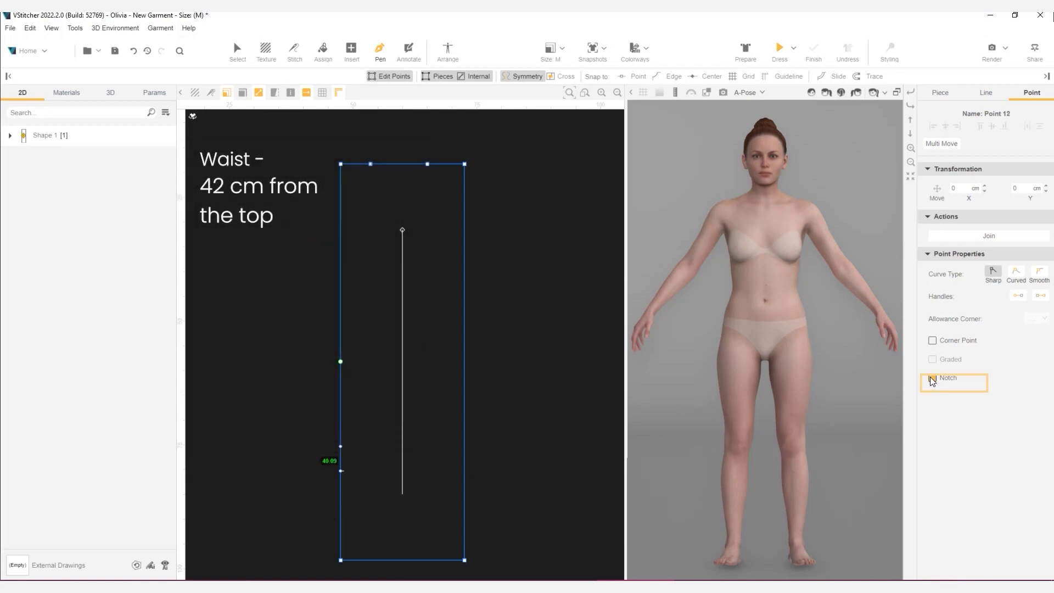
pyautogui.click(238, 50)
# Lower the top-left armhole corner by 24 cm
pyautogui.click(341, 164)
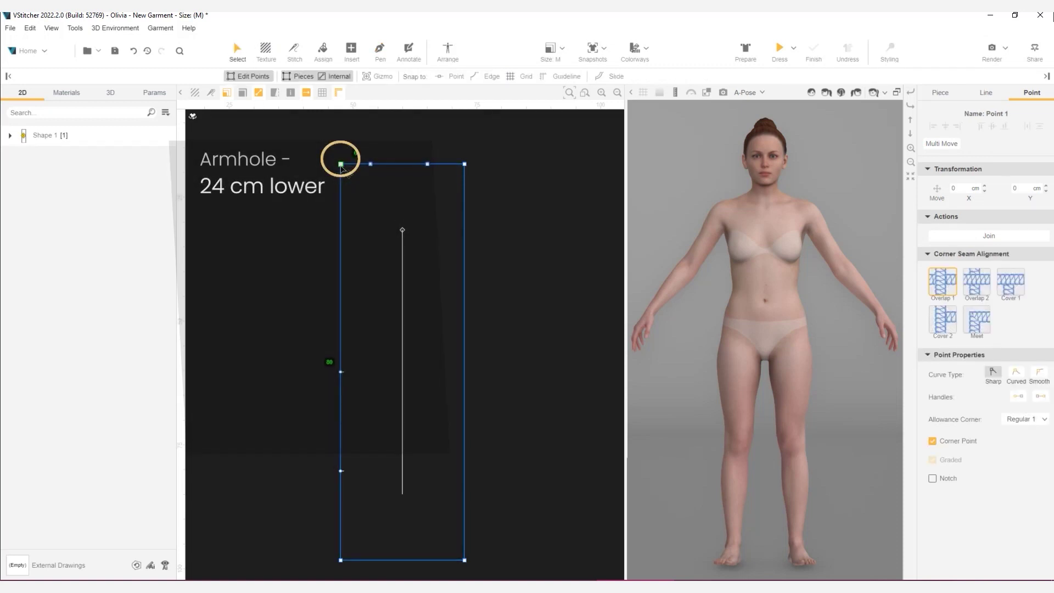
pyautogui.doubleClick(1023, 190)
pyautogui.write('24')
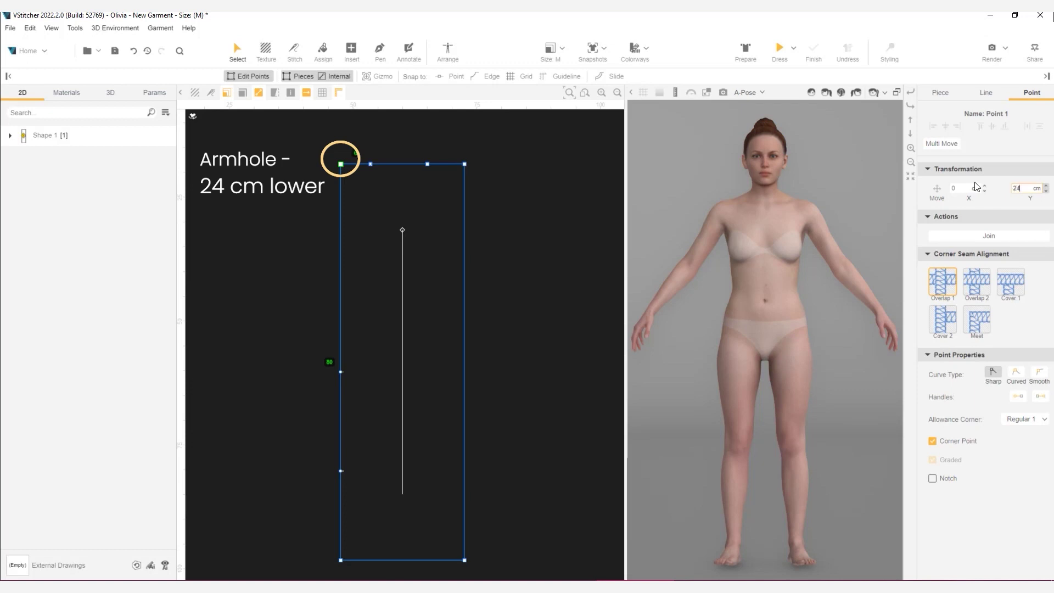
pyautogui.press('Return')
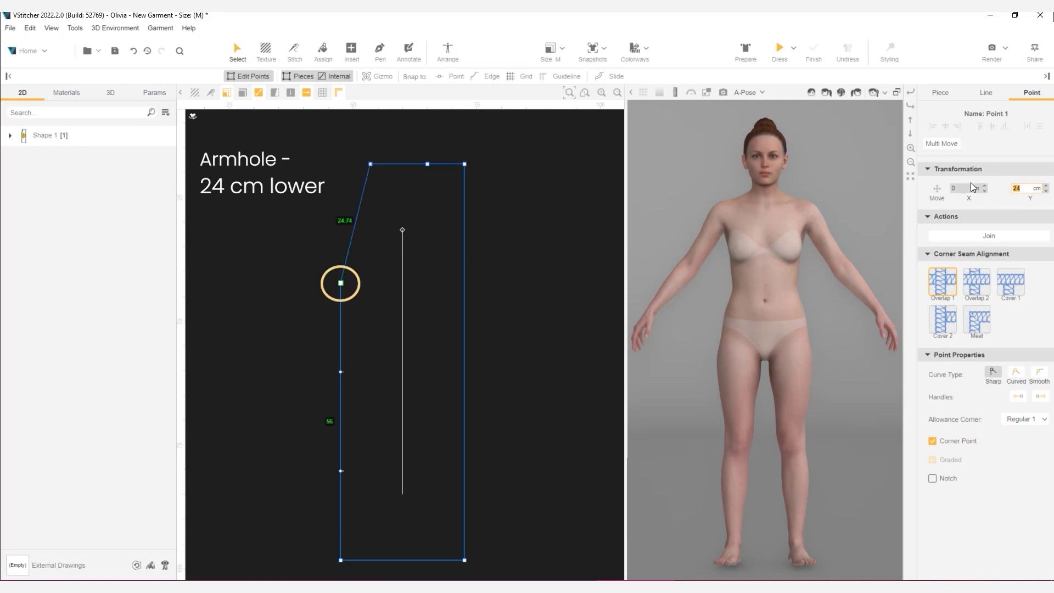
pyautogui.click(546, 253)
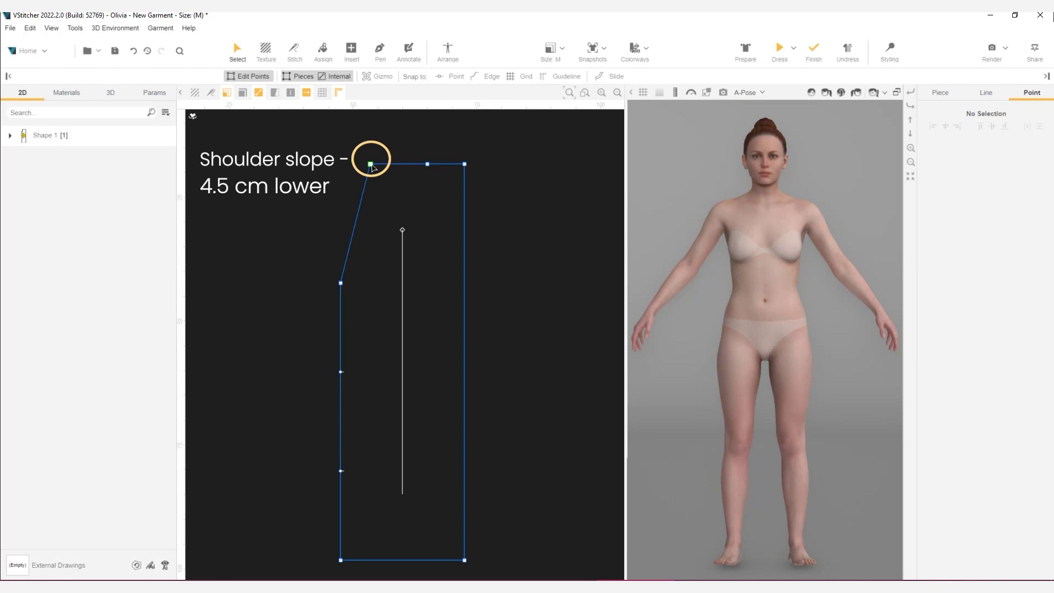
# Lower the shoulder point by 4.5 cm and the neckline corner by 8 cm
pyautogui.click(372, 166)
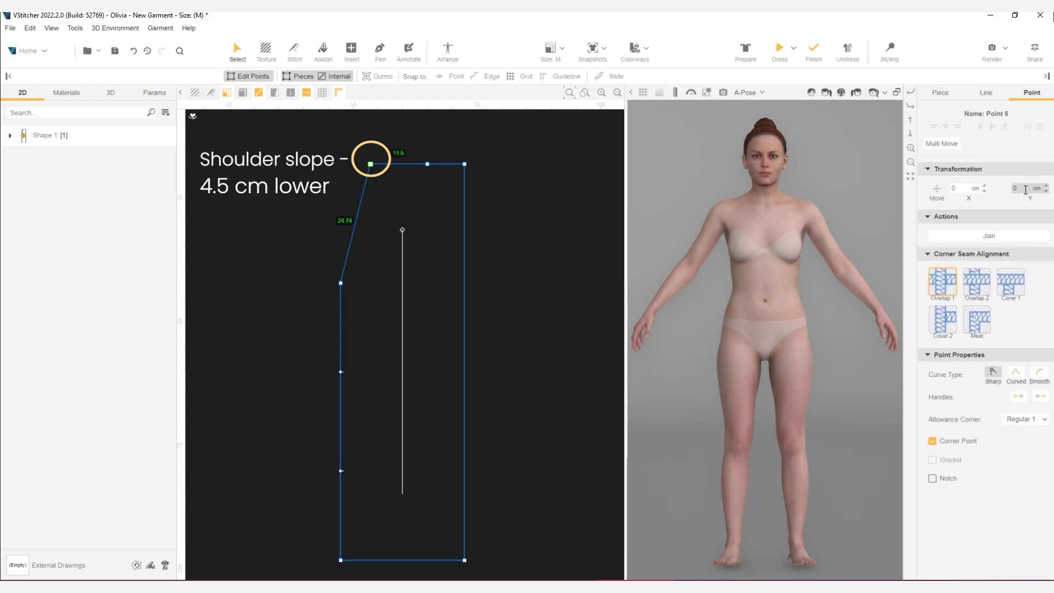
pyautogui.click(1024, 189)
pyautogui.write('4.5')
pyautogui.press('Return')
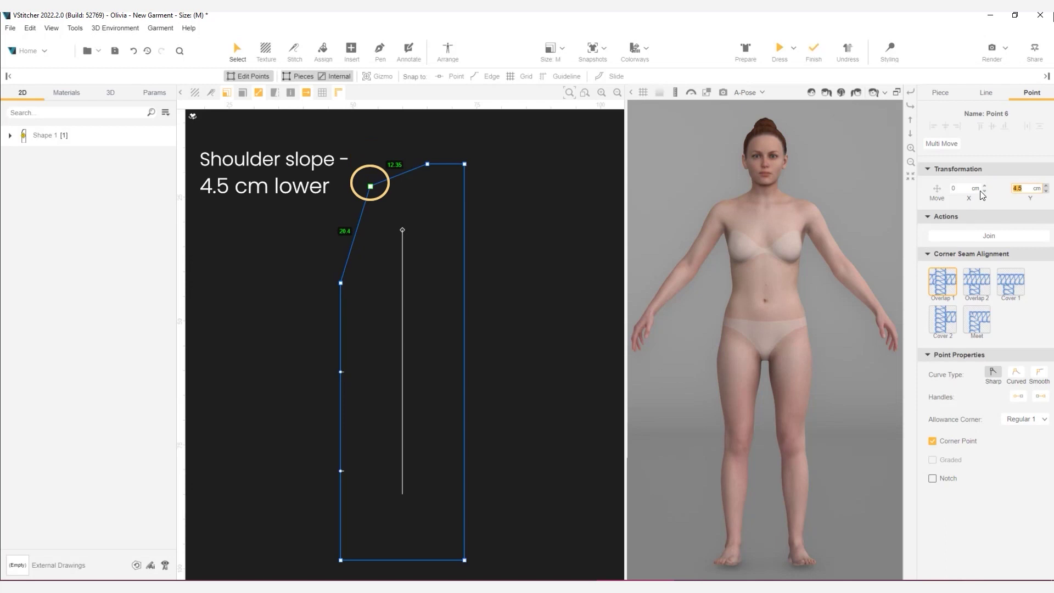
pyautogui.click(465, 165)
pyautogui.click(1024, 188)
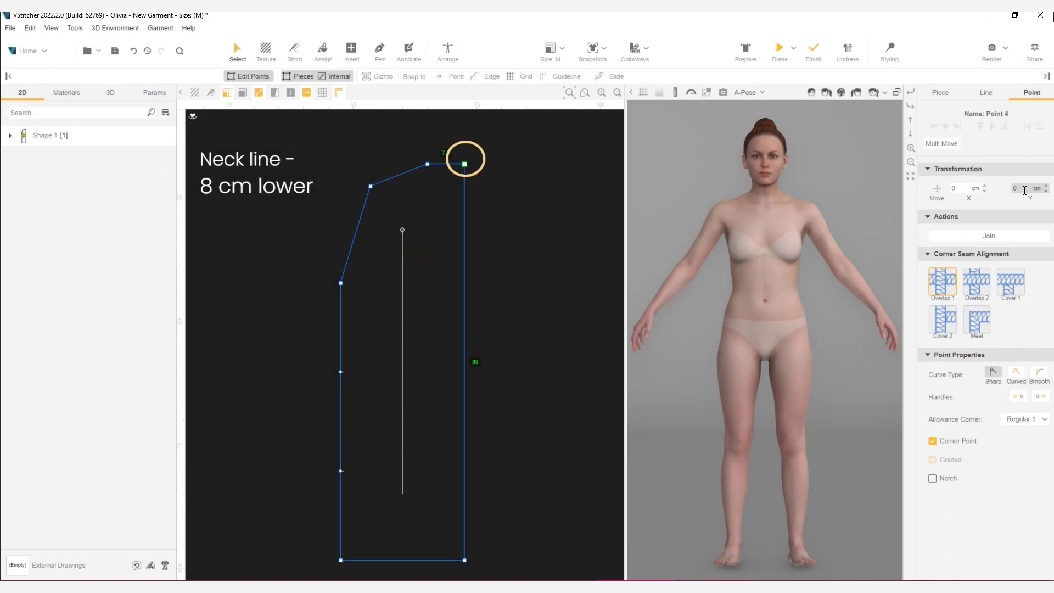
pyautogui.write('8')
pyautogui.press('Return')
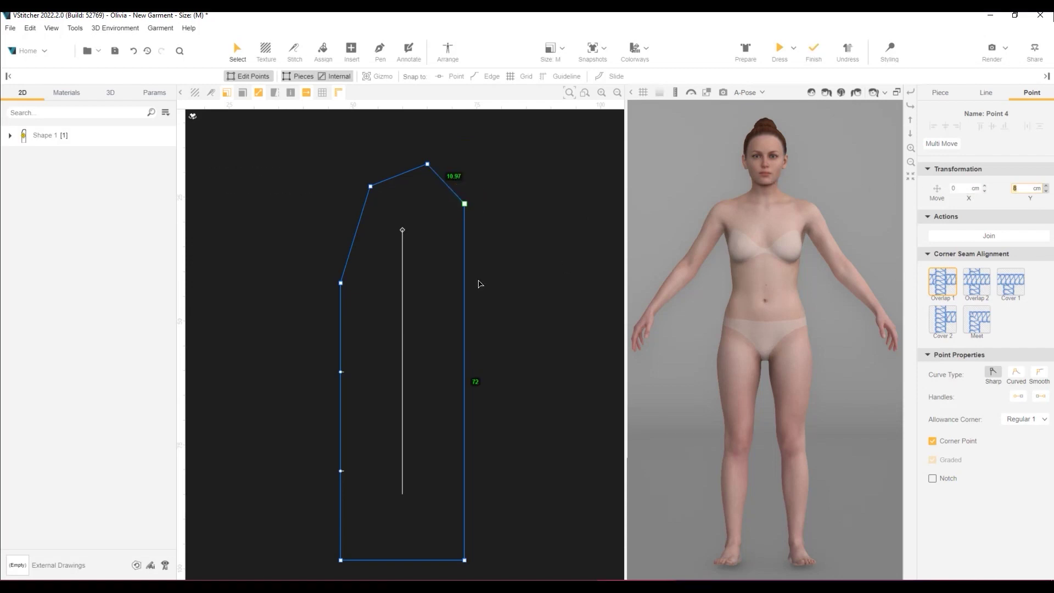
# Move the waist and armhole side points 1.5 cm inward and make the waist point curved
pyautogui.click(323, 381)
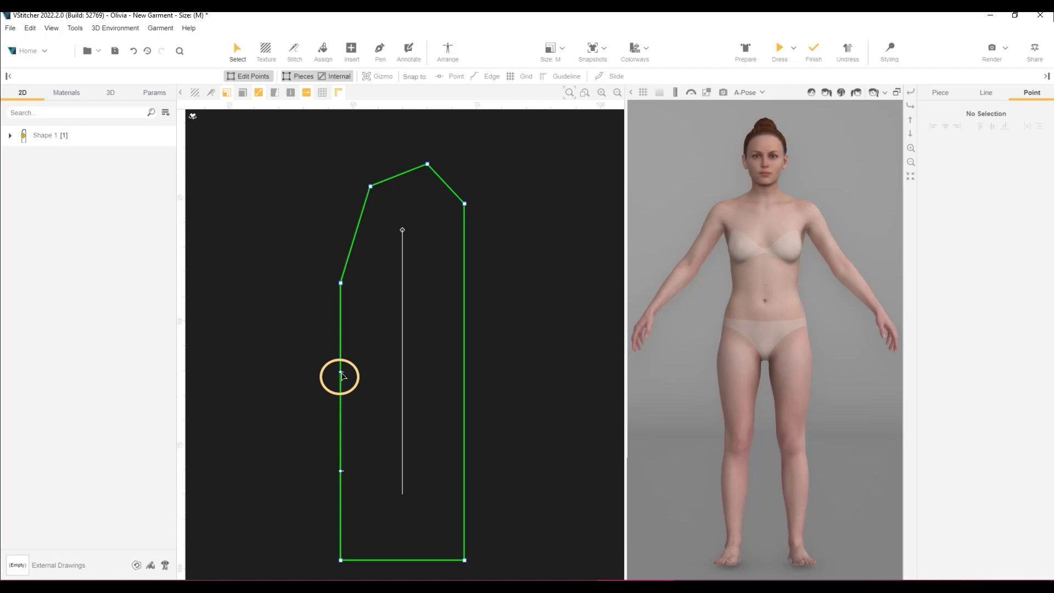
pyautogui.click(341, 372)
pyautogui.keyDown('shift'); pyautogui.click(341, 283); pyautogui.keyUp('shift')
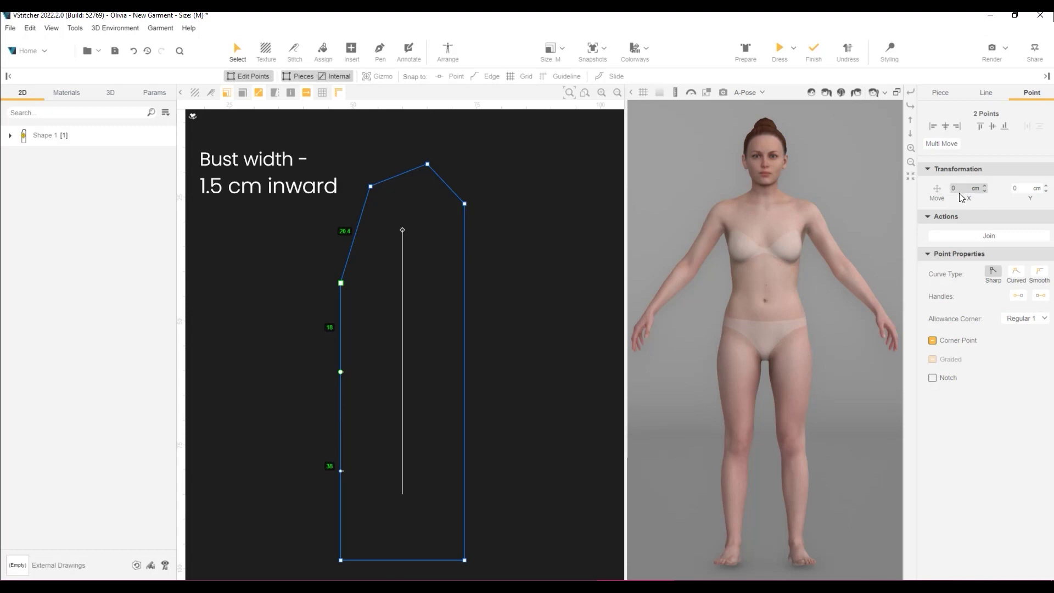
pyautogui.hotkey('ctrl', 'a')
pyautogui.press('Return')
pyautogui.click(341, 471)
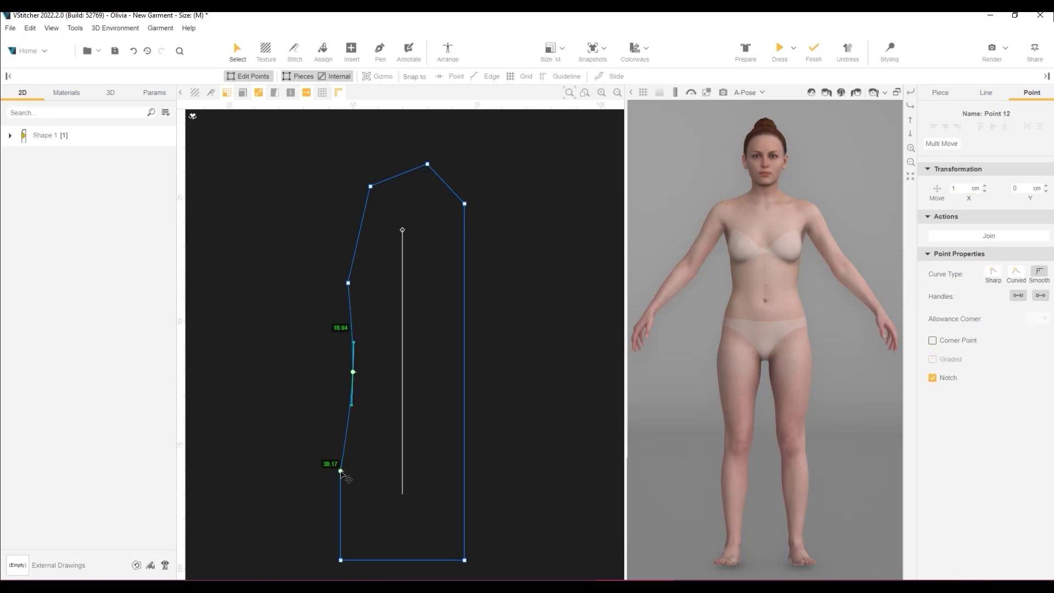
pyautogui.click(1016, 272)
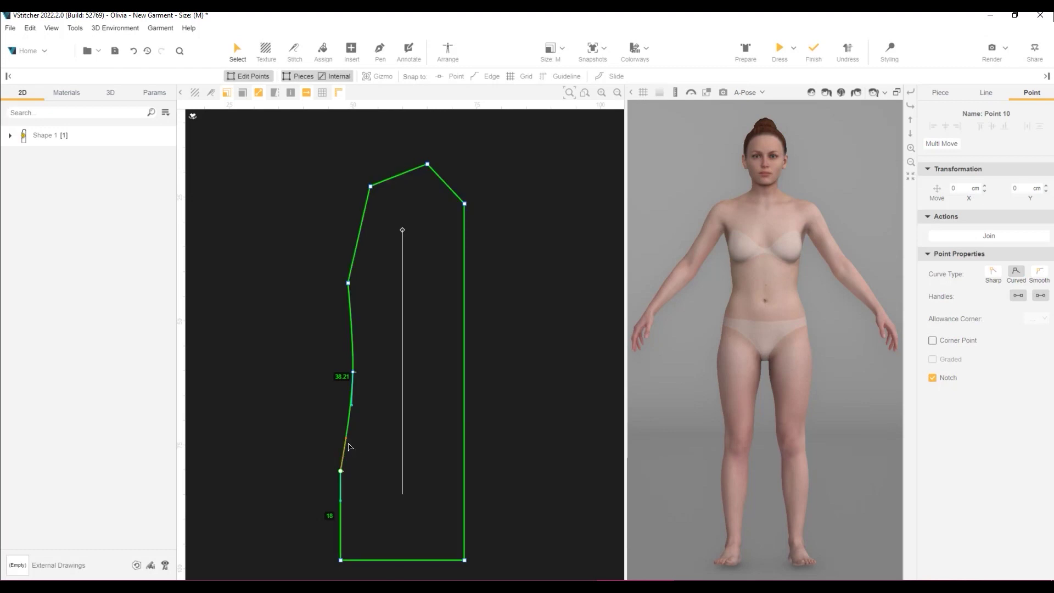
pyautogui.moveTo(346, 441); pyautogui.dragTo(341, 435)
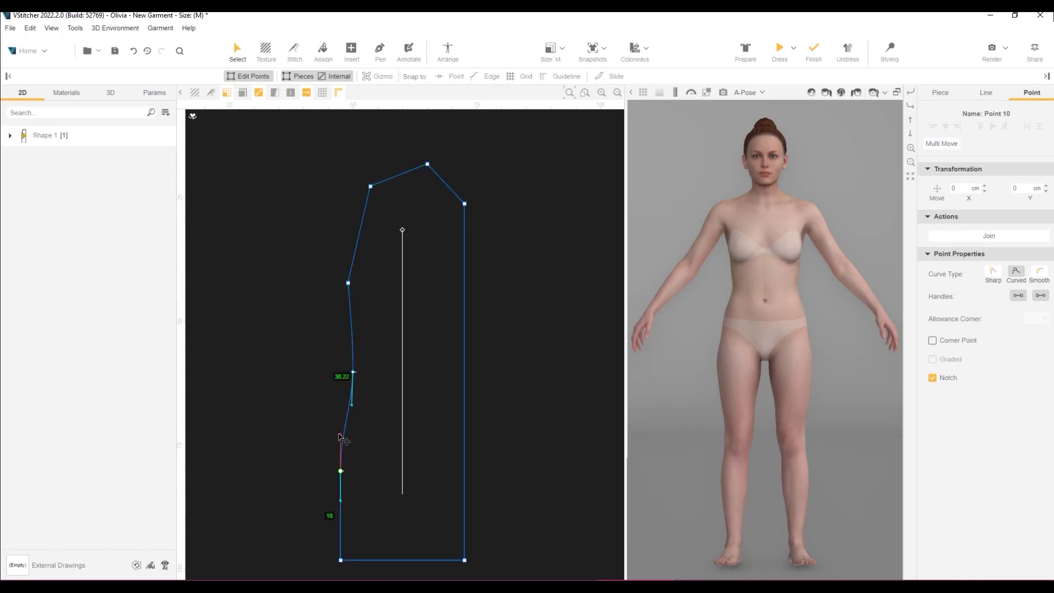
# Curve the armhole corner inward and scoop the front neckline with a curved point
pyautogui.scroll(1, 366, 460)
pyautogui.click(346, 261)
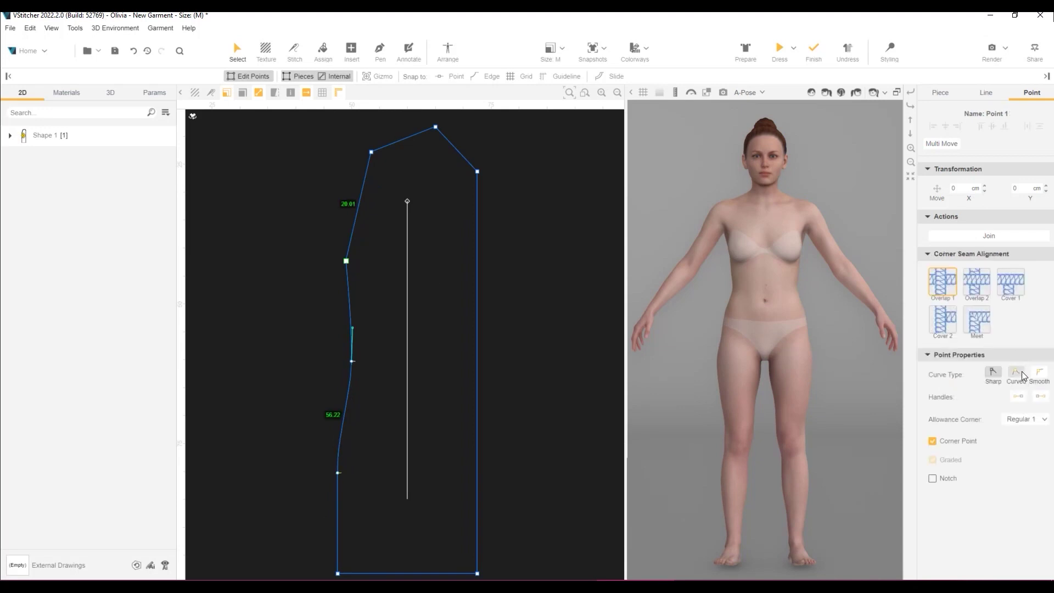
pyautogui.moveTo(354, 224); pyautogui.dragTo(396, 247)
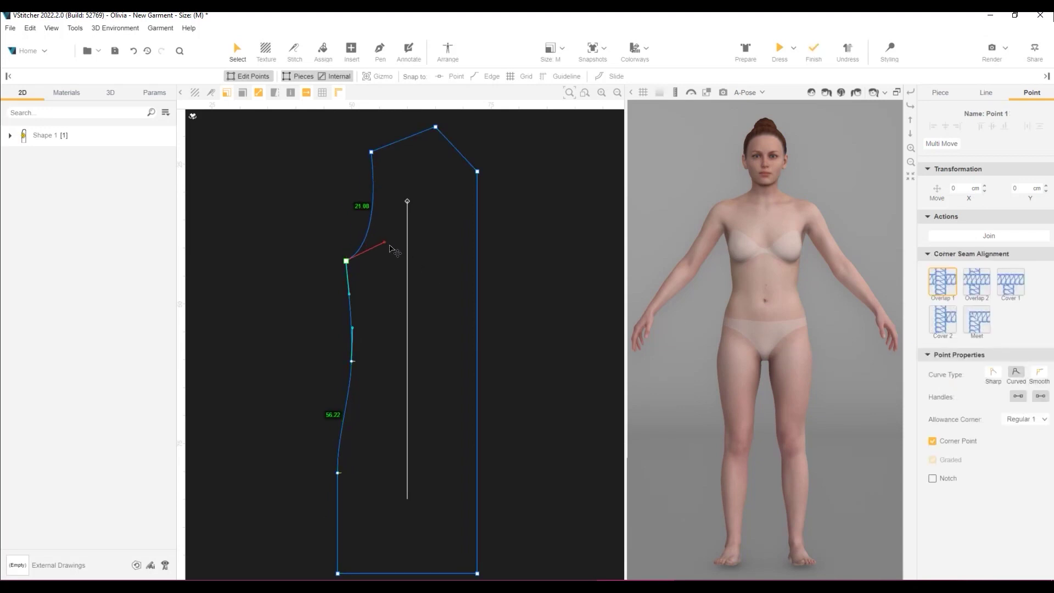
pyautogui.click(477, 172)
pyautogui.click(1016, 372)
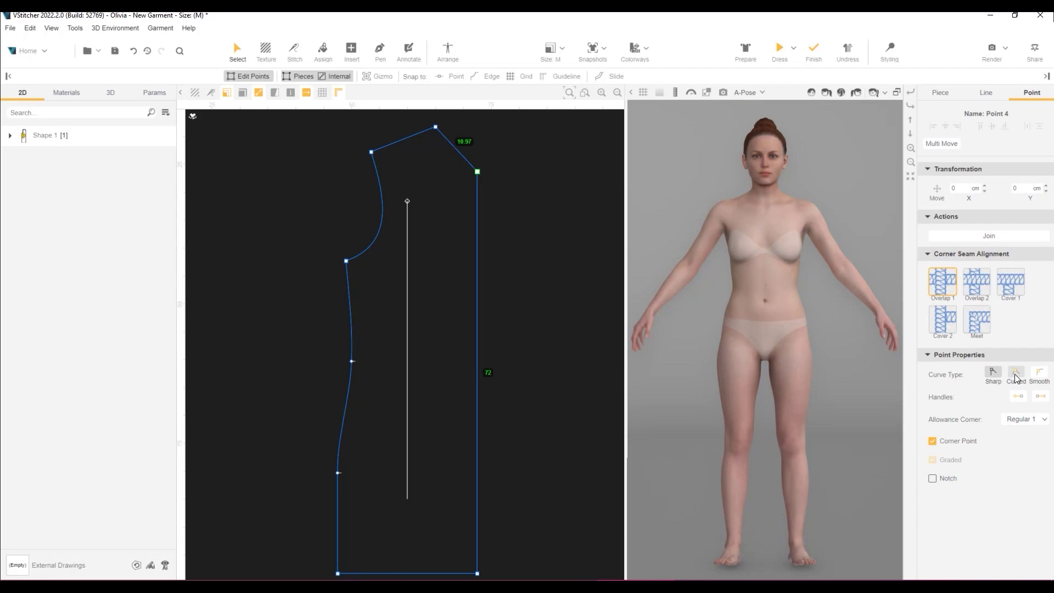
pyautogui.moveTo(463, 158); pyautogui.dragTo(447, 170)
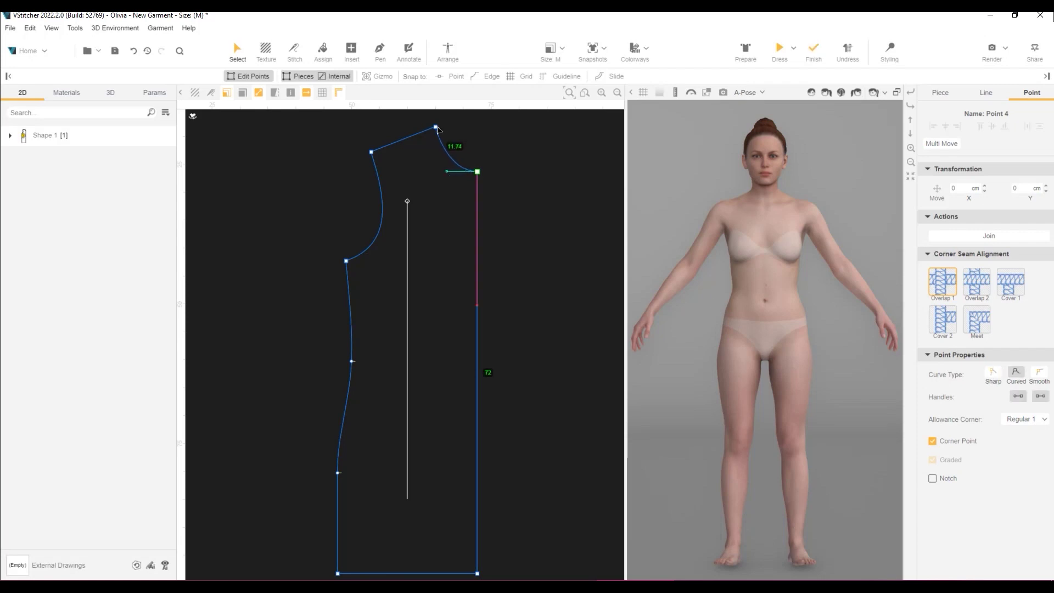
# Flatten the lower end of the armhole curve
pyautogui.scroll(-1, 510, 337)
pyautogui.scroll(-1, 510, 336)
pyautogui.scroll(-1, 509, 337)
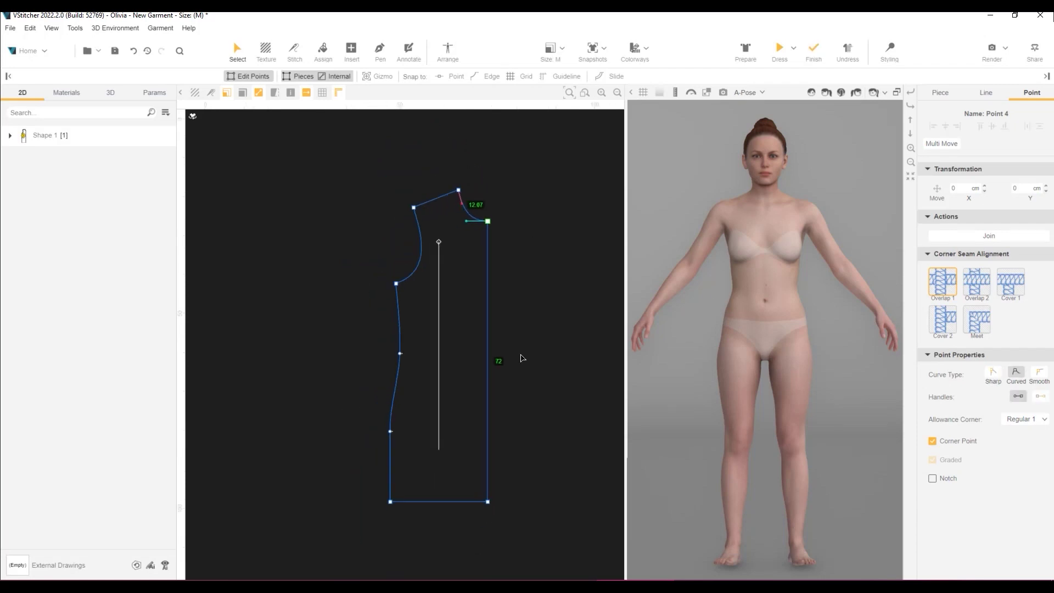
pyautogui.click(396, 283)
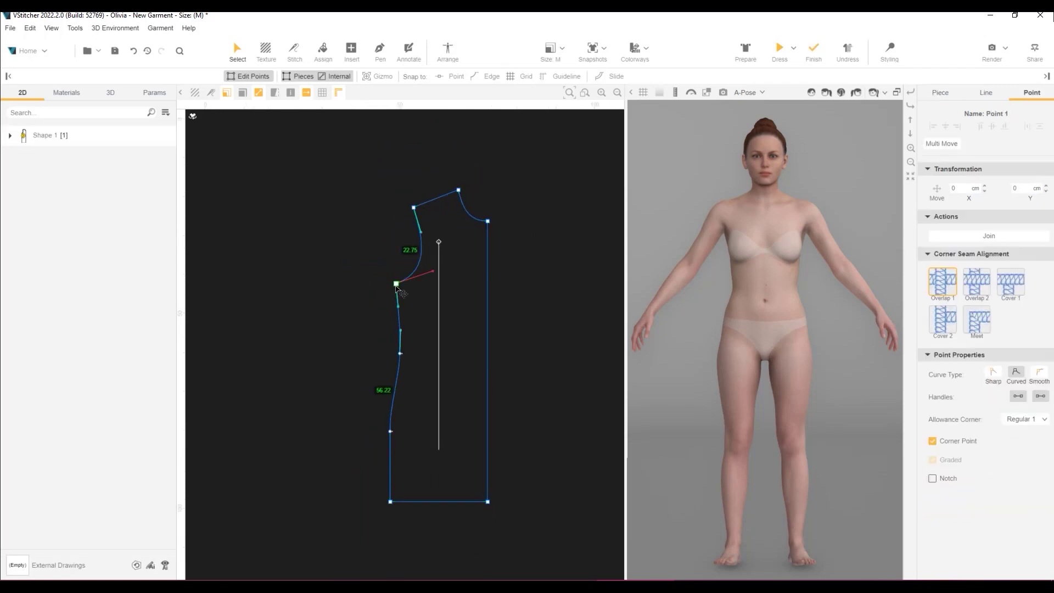
pyautogui.click(434, 280)
pyautogui.moveTo(434, 280); pyautogui.dragTo(431, 292)
# Deselect the piece, pan the pattern left, and hide the 3D avatar window with Ctrl+1
pyautogui.click(519, 290)
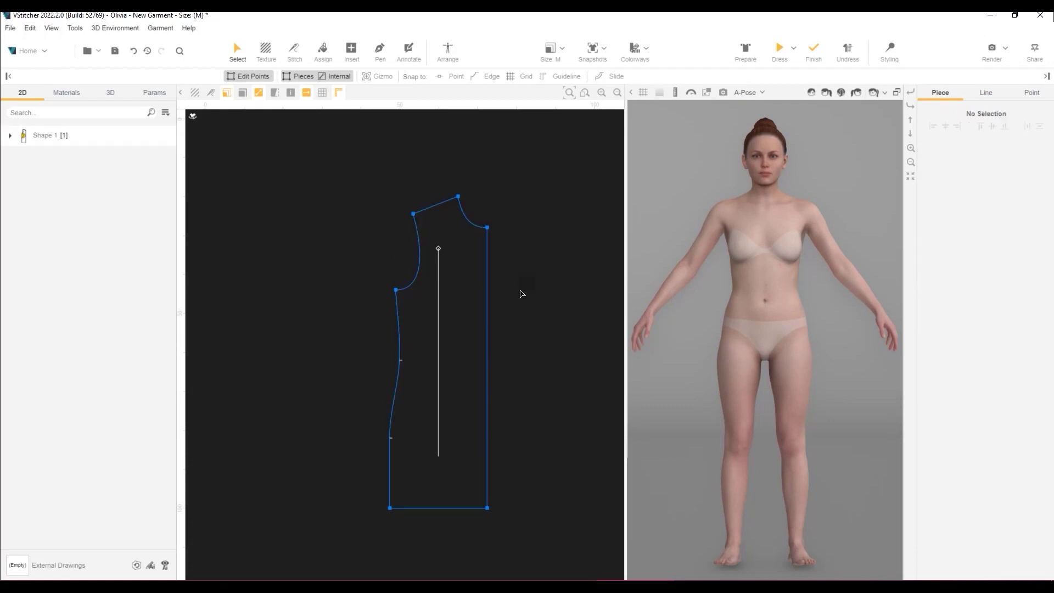
pyautogui.scroll(-1, 520, 295)
pyautogui.moveTo(473, 323); pyautogui.dragTo(346, 334, button='middle')
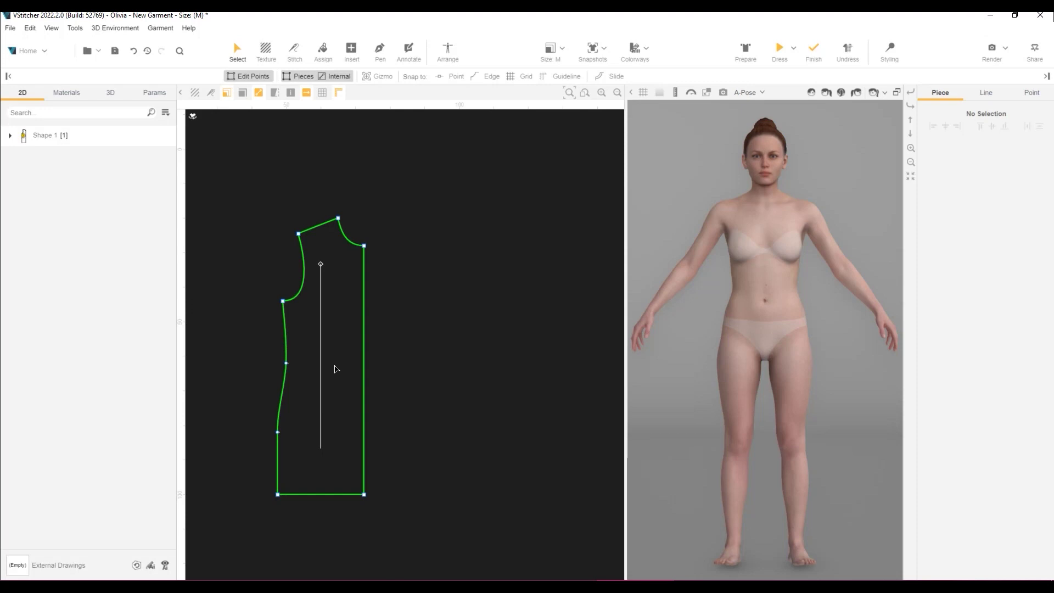
pyautogui.hotkey('ctrl', '1')
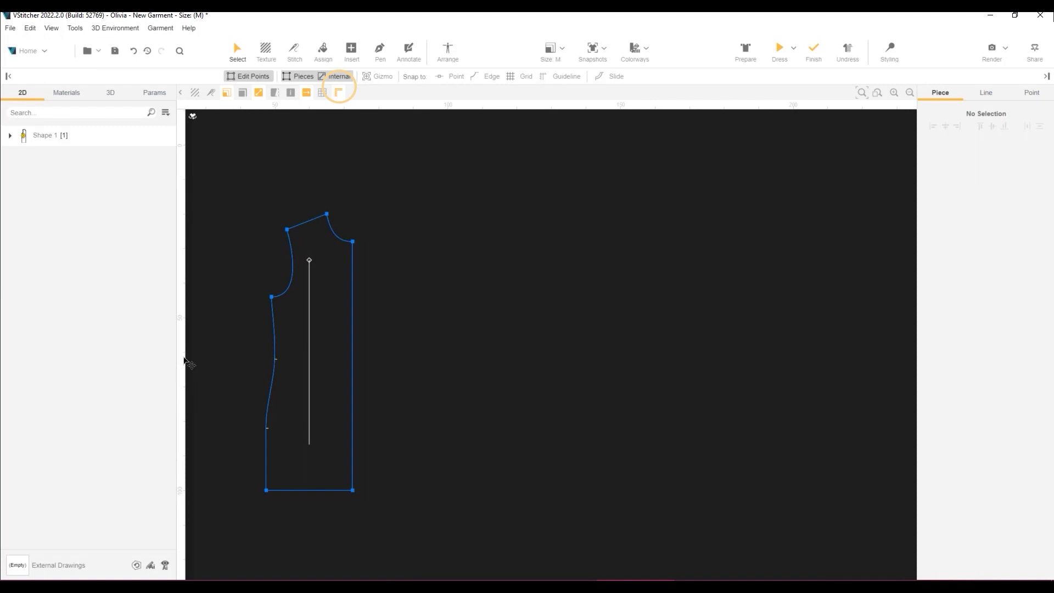
# Place a vertical guideline beside the pattern and clone it 25 cm away for hip width
pyautogui.moveTo(187, 362); pyautogui.dragTo(560, 367)
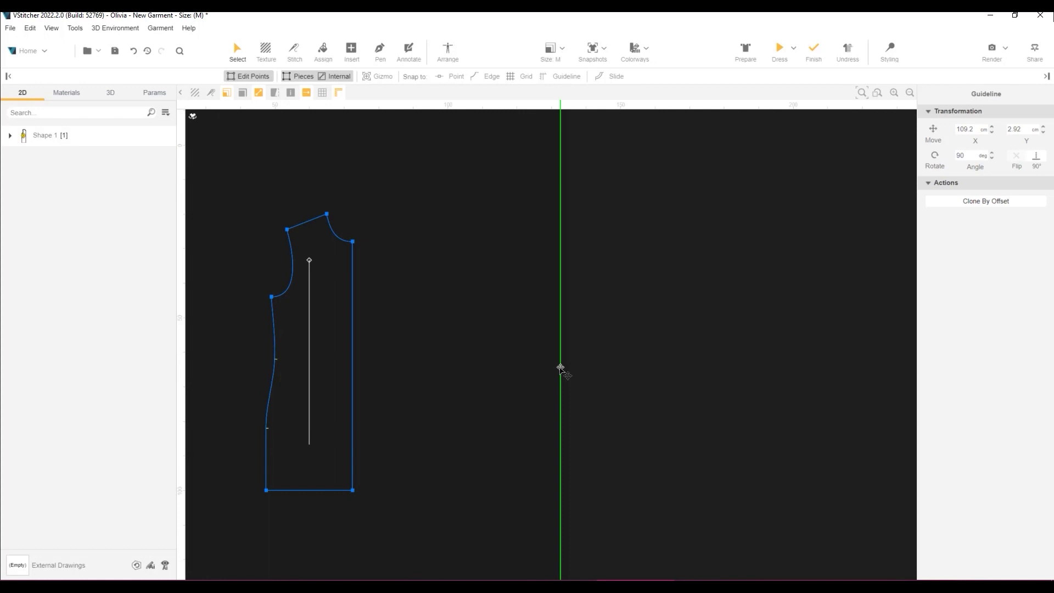
pyautogui.click(609, 364)
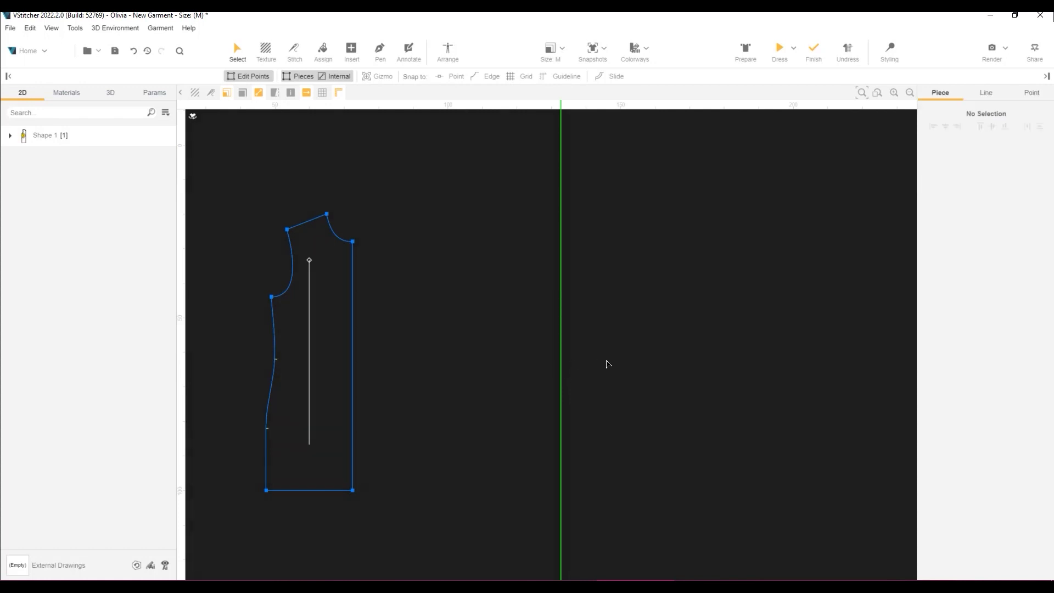
pyautogui.click(561, 355)
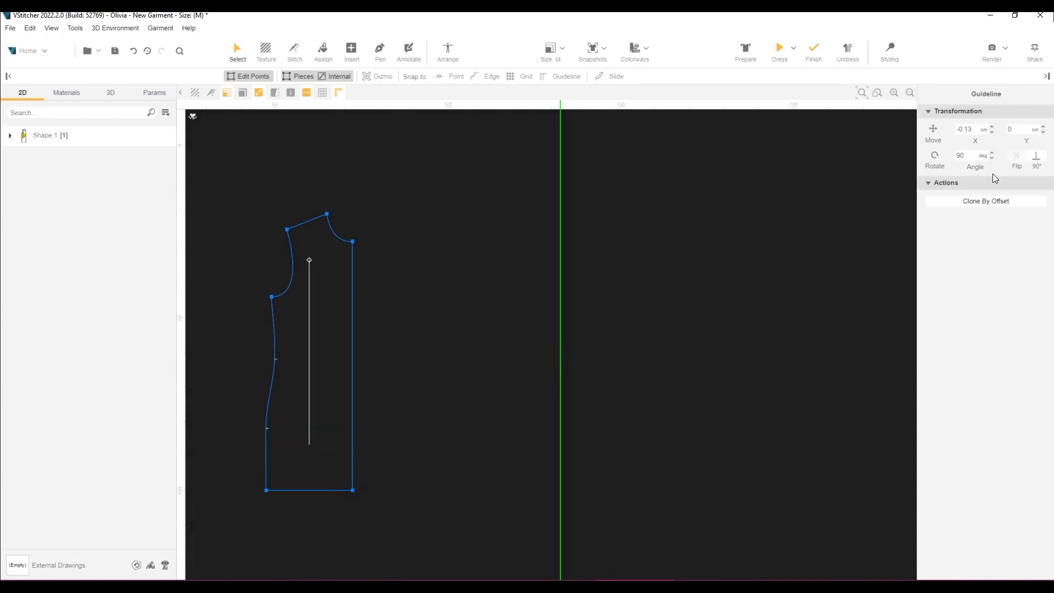
pyautogui.click(1000, 199)
pyautogui.write('25')
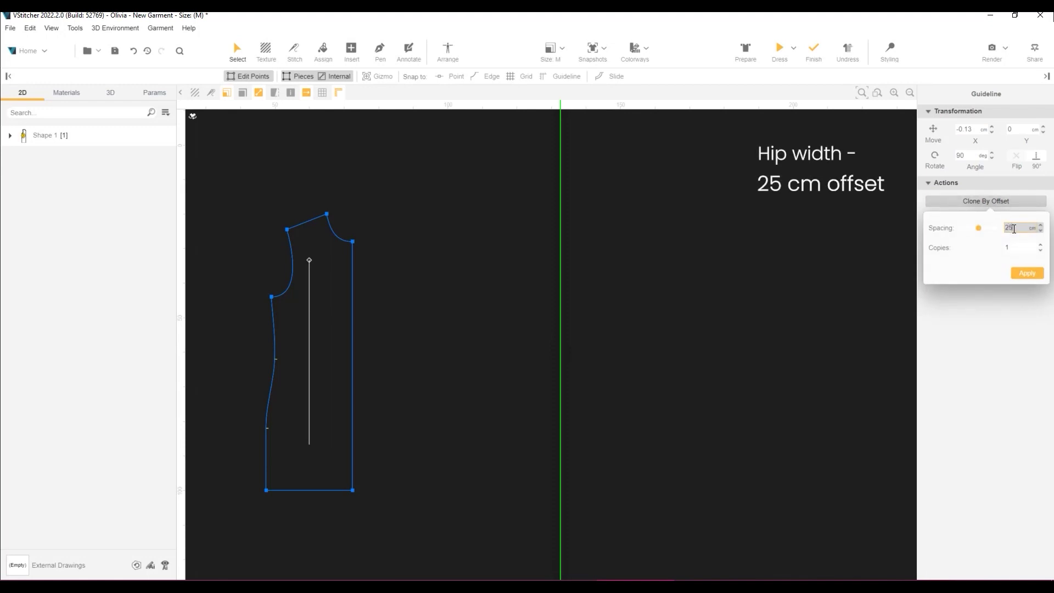
pyautogui.press('Return')
pyautogui.click(1029, 272)
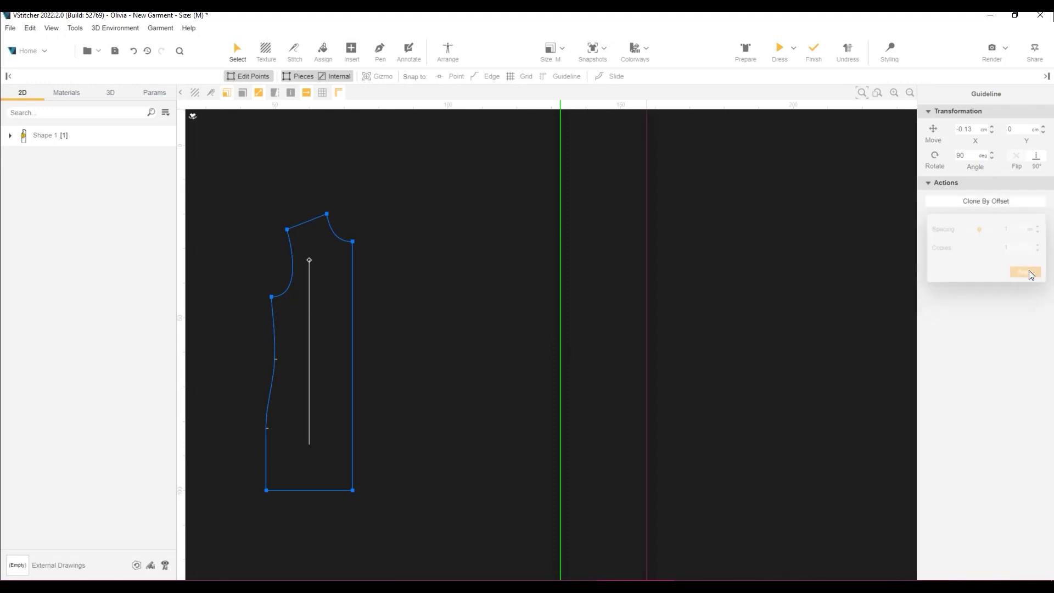
# Add offset guideline clones at 19 cm for shoulders and 7.5 cm for neckline
pyautogui.click(961, 201)
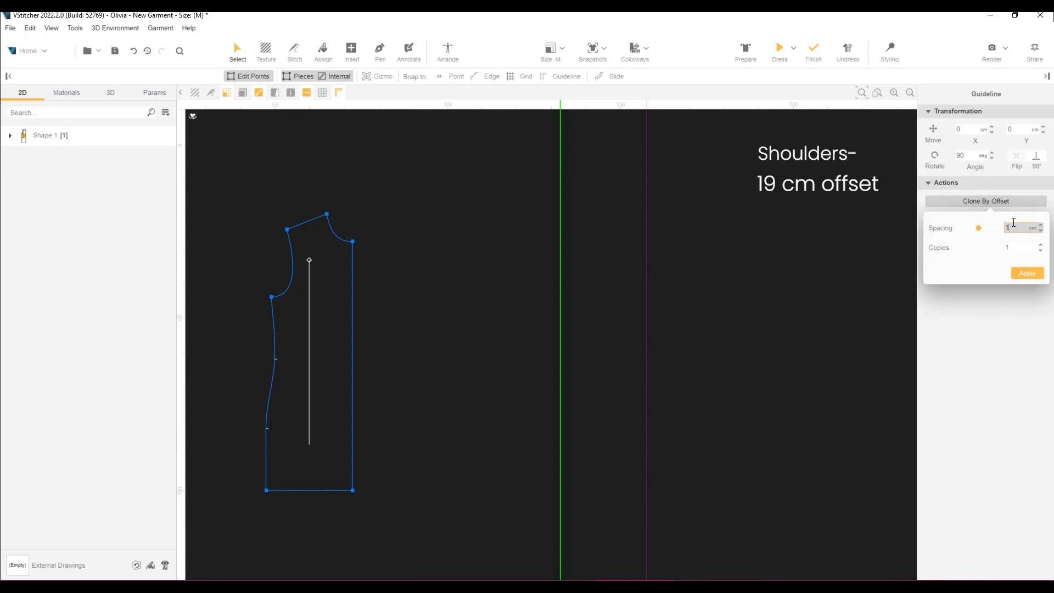
pyautogui.click(1030, 274)
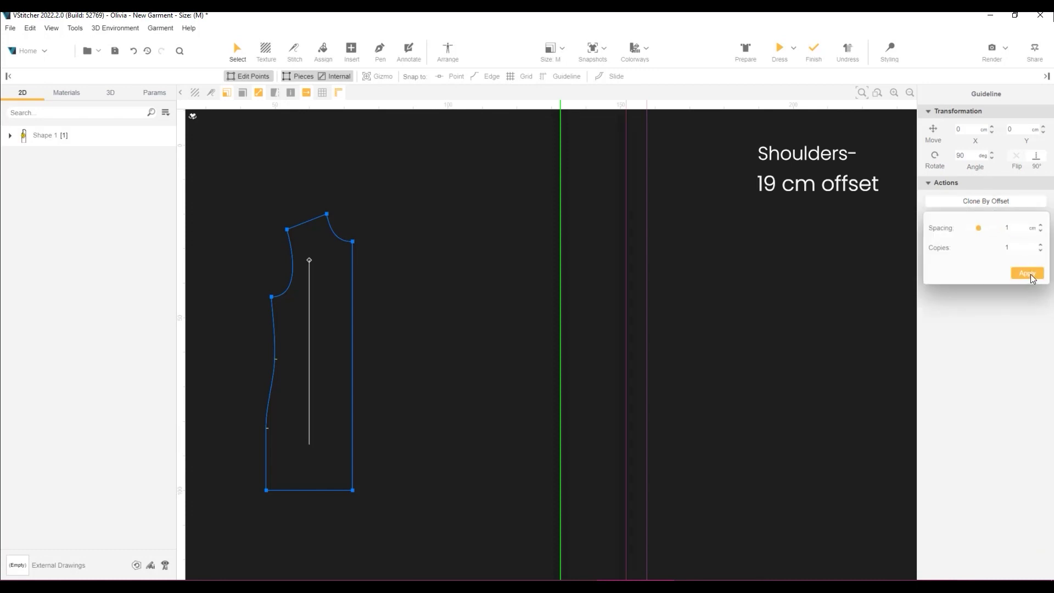
pyautogui.click(1009, 202)
pyautogui.write('7.5')
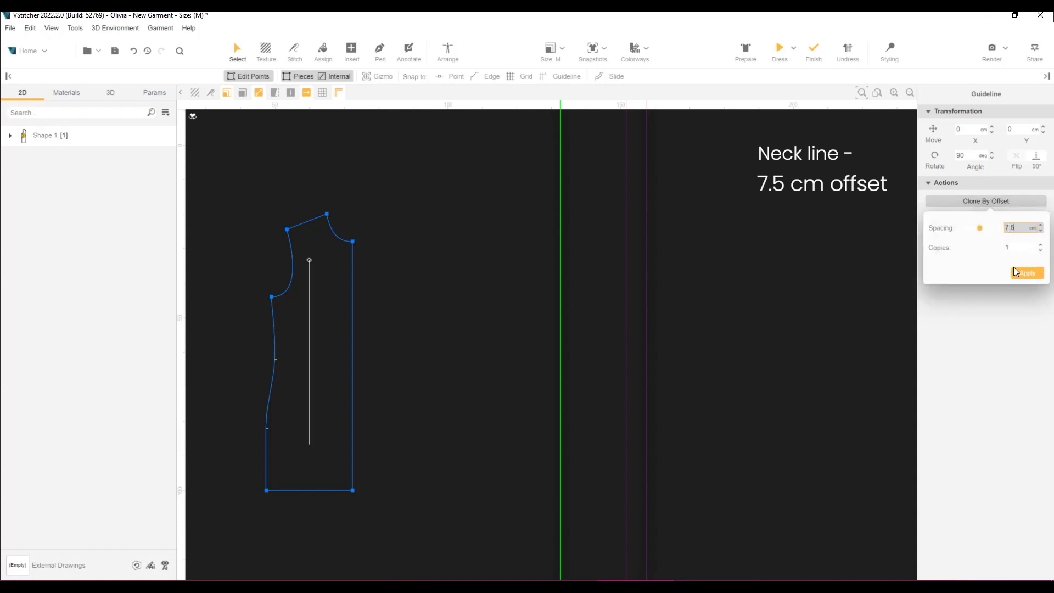
pyautogui.click(1016, 272)
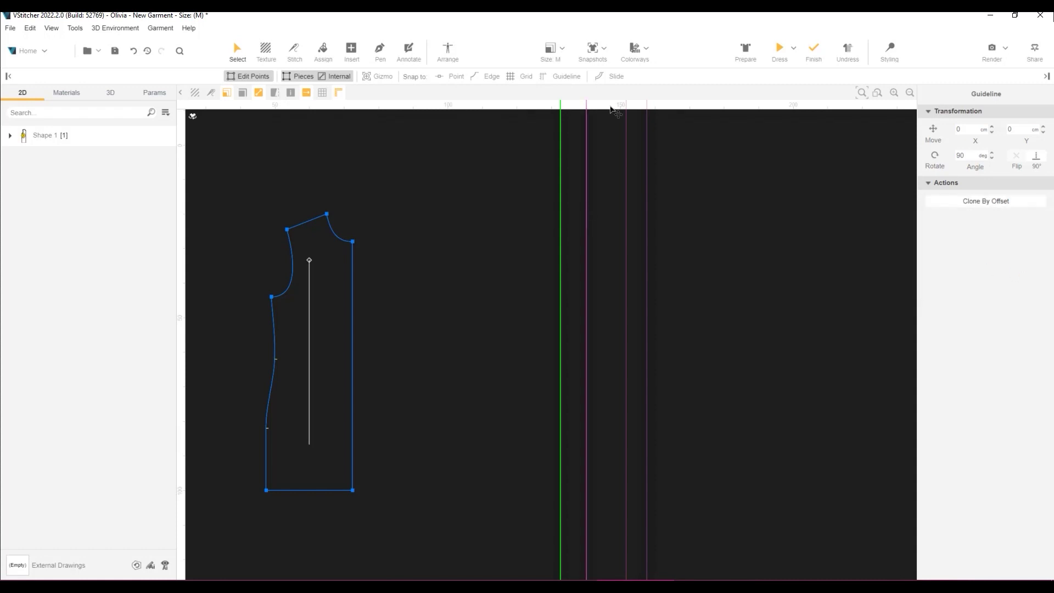
# Place a horizontal guideline at the neck point and clone it 80 cm and 62 cm below
pyautogui.moveTo(615, 112); pyautogui.dragTo(599, 209)
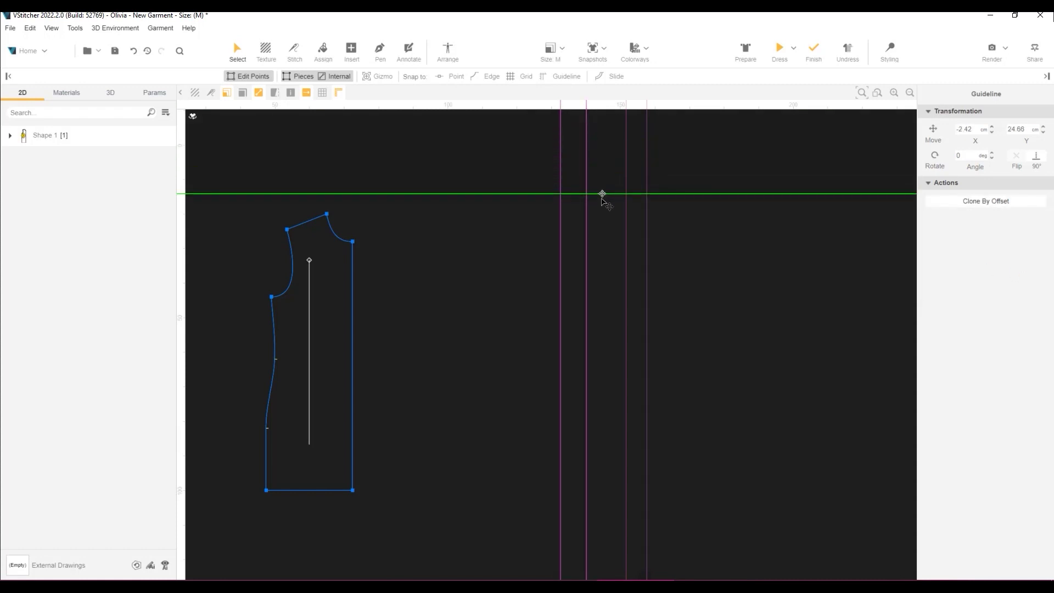
pyautogui.click(715, 228)
pyautogui.click(685, 209)
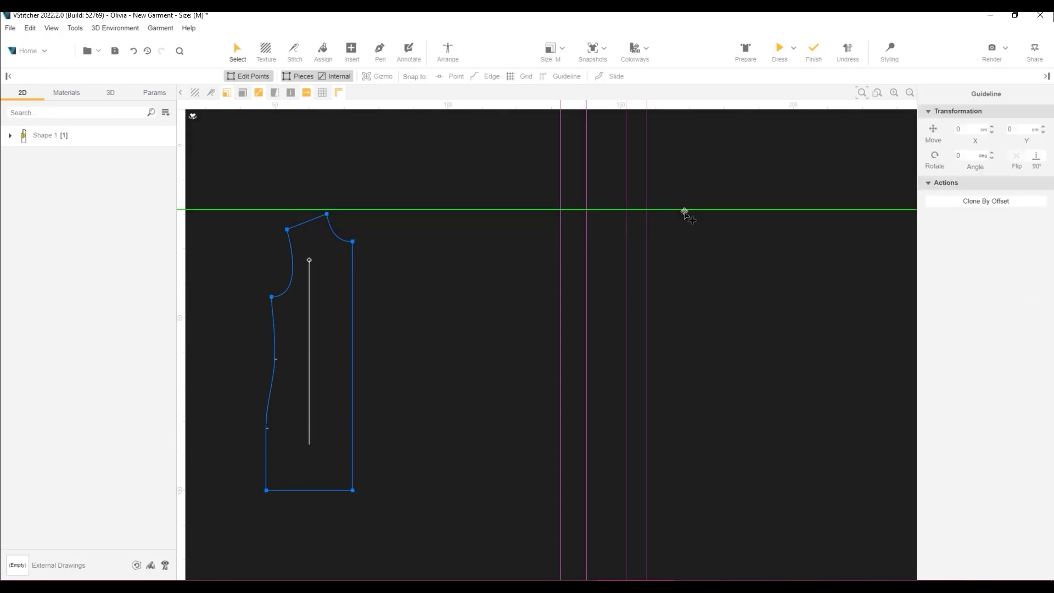
pyautogui.click(988, 204)
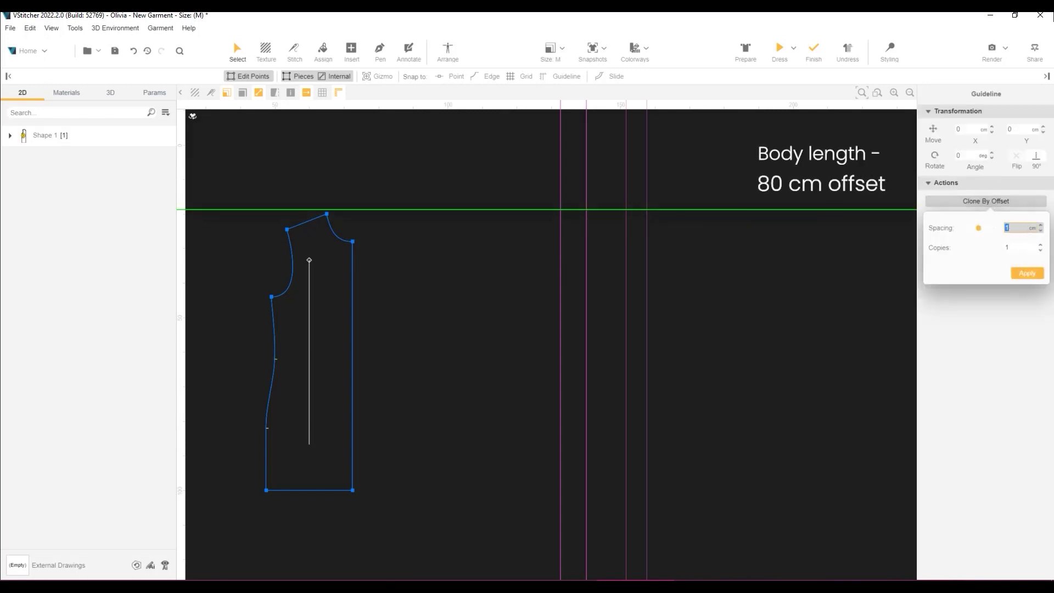
pyautogui.click(1024, 273)
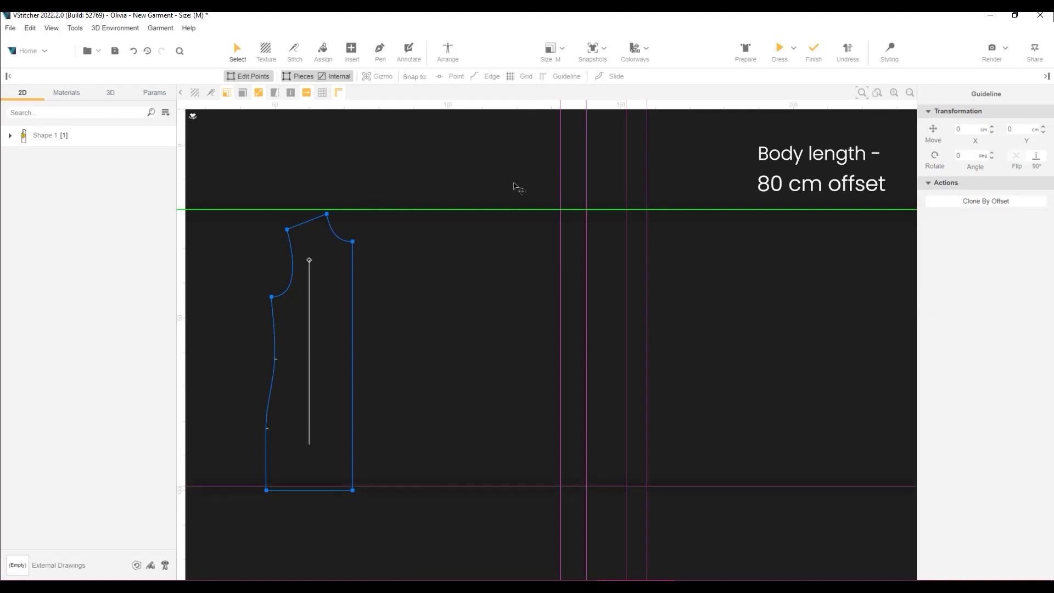
pyautogui.click(612, 211)
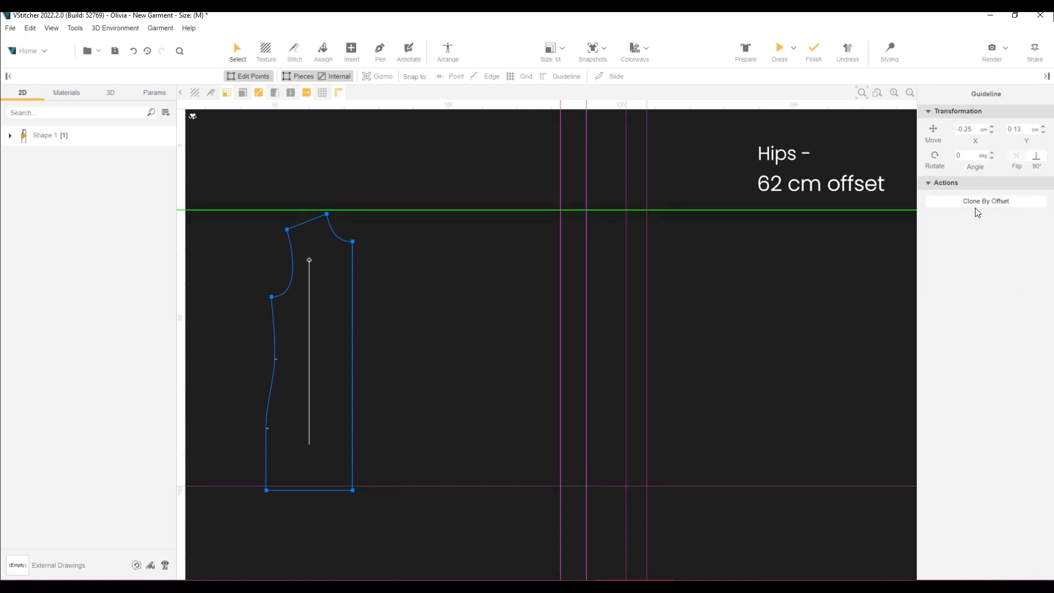
pyautogui.click(1008, 201)
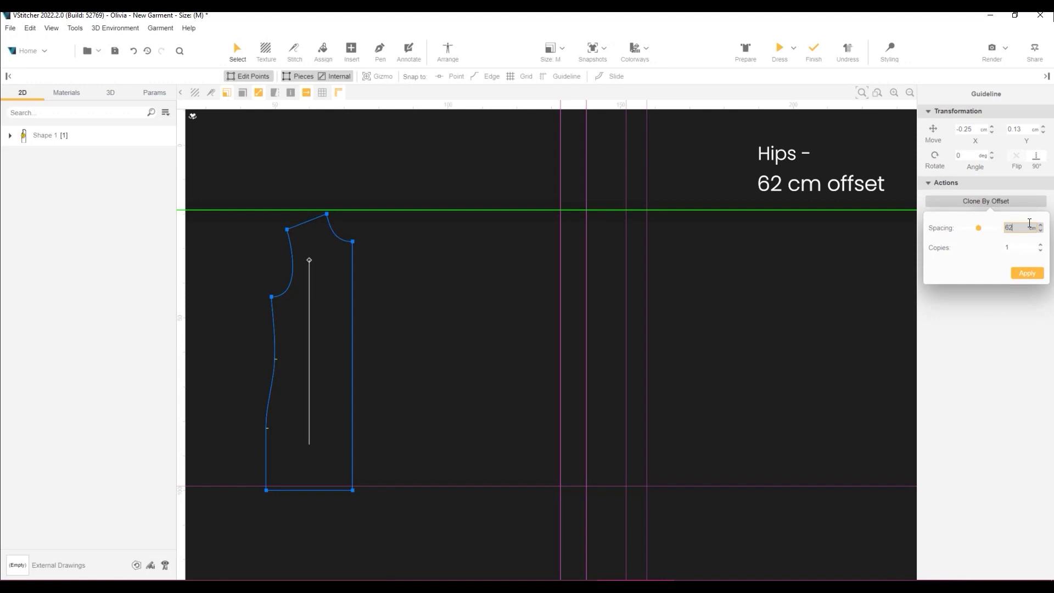
pyautogui.click(1024, 271)
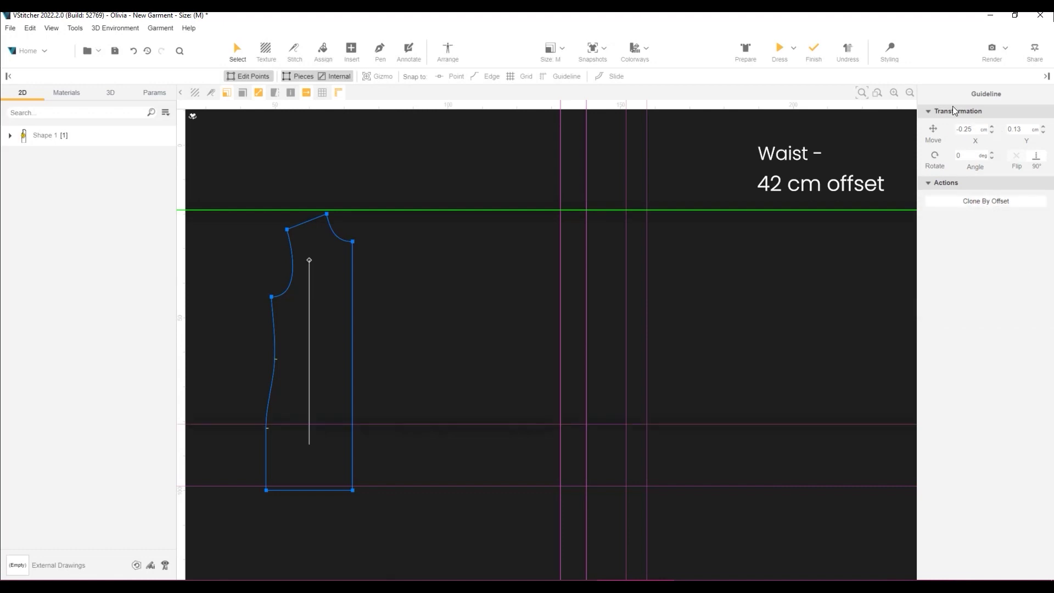
# Add horizontal guideline clones 42 cm below for waist and 24 cm below for armhole
pyautogui.click(1007, 201)
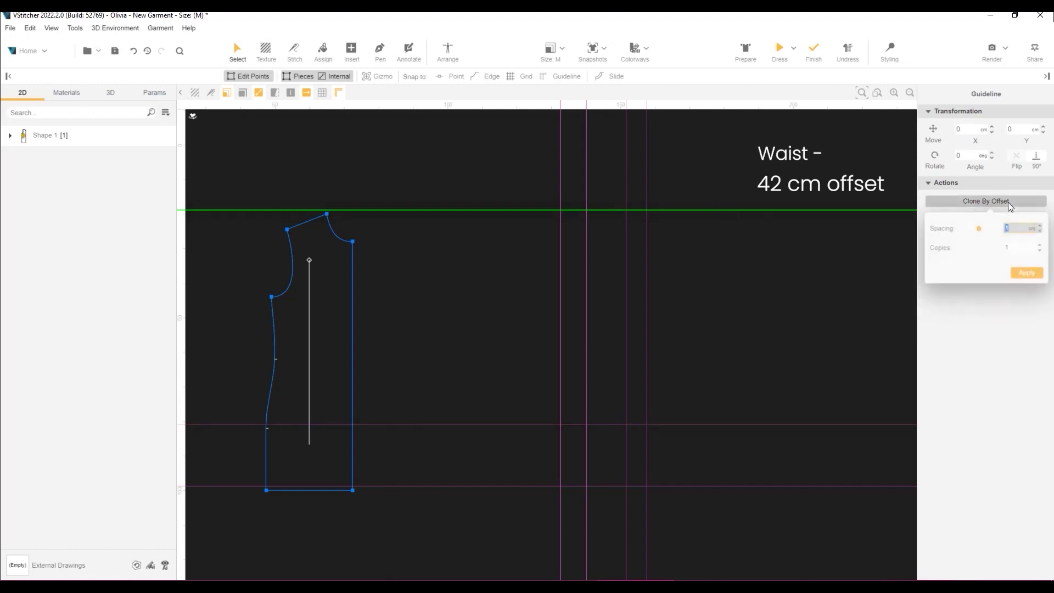
pyautogui.write('24')
pyautogui.click(1024, 274)
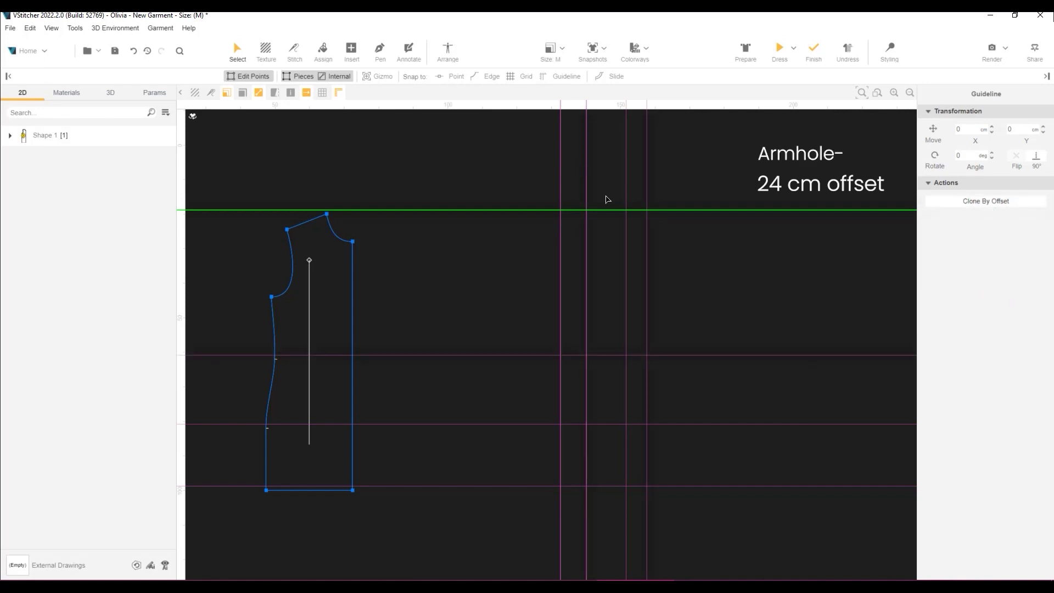
pyautogui.click(986, 201)
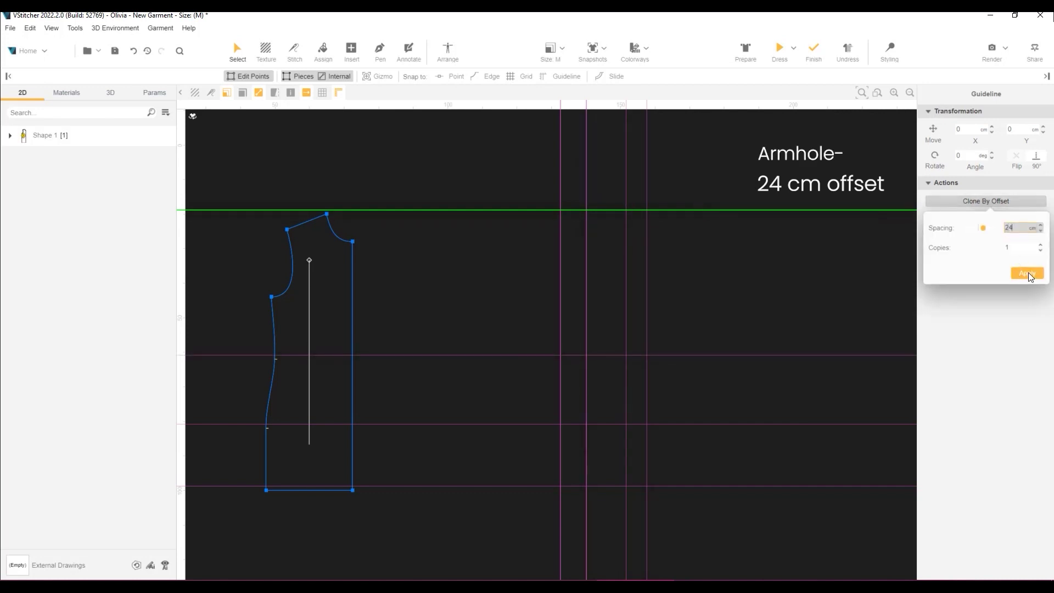
pyautogui.click(1028, 273)
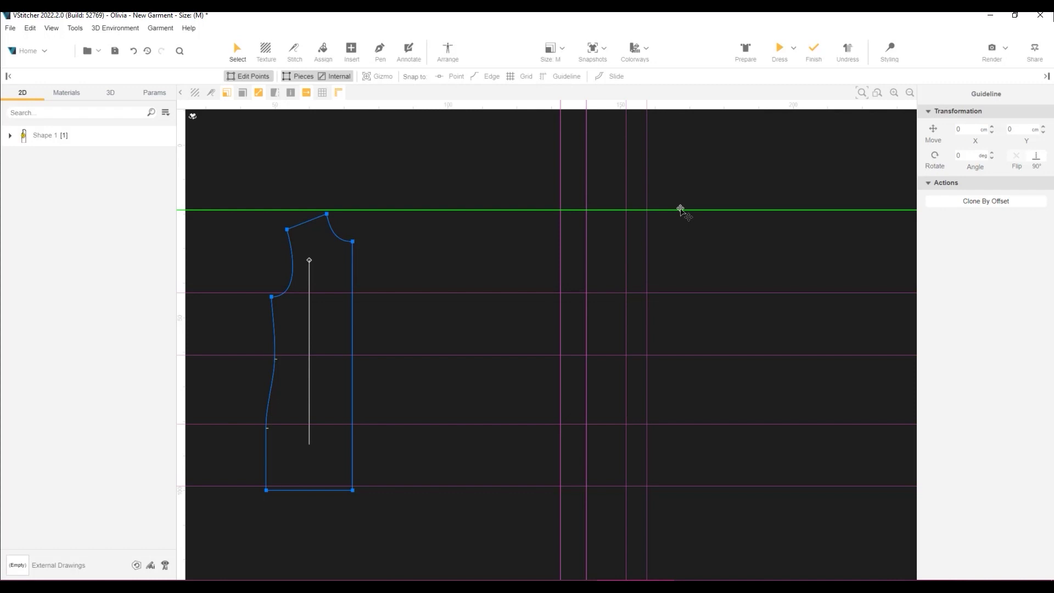
# Clone the top horizontal guideline below itself and angle the clone at 164°
pyautogui.click(983, 203)
pyautogui.click(1027, 274)
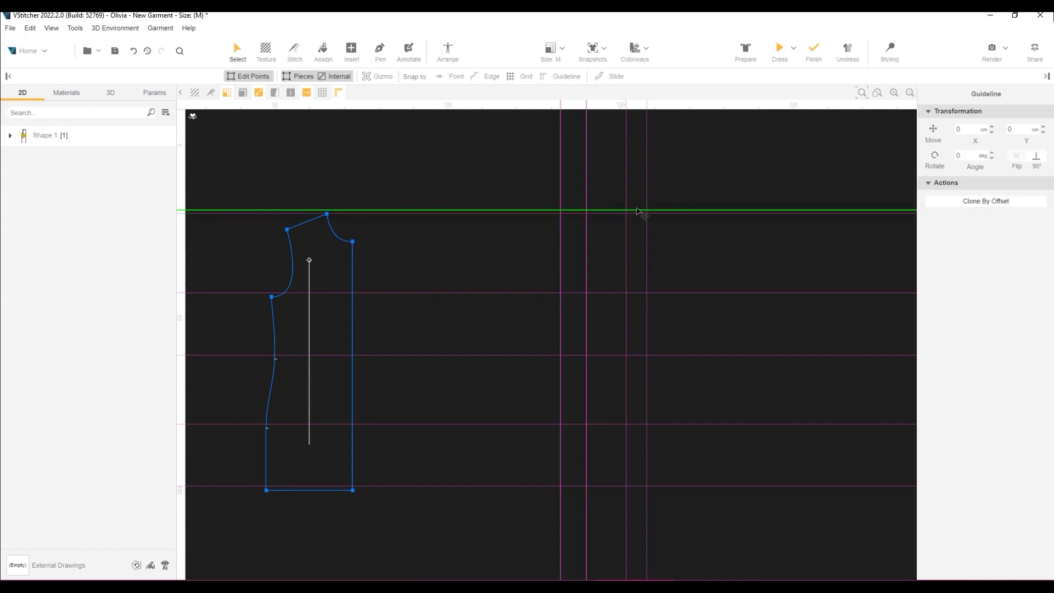
pyautogui.click(661, 213)
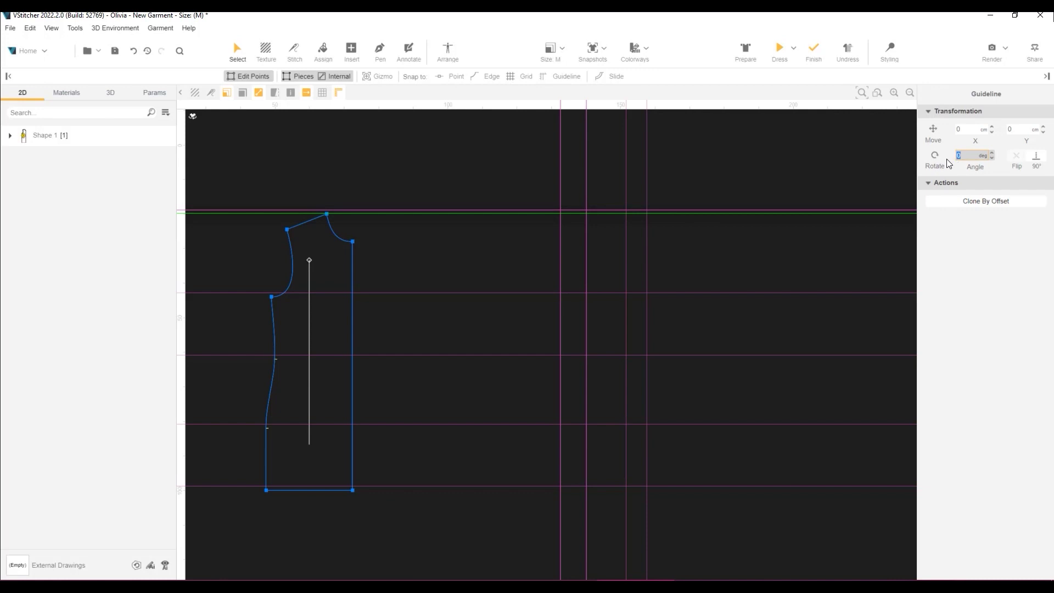
pyautogui.write('15')
pyautogui.press('Return')
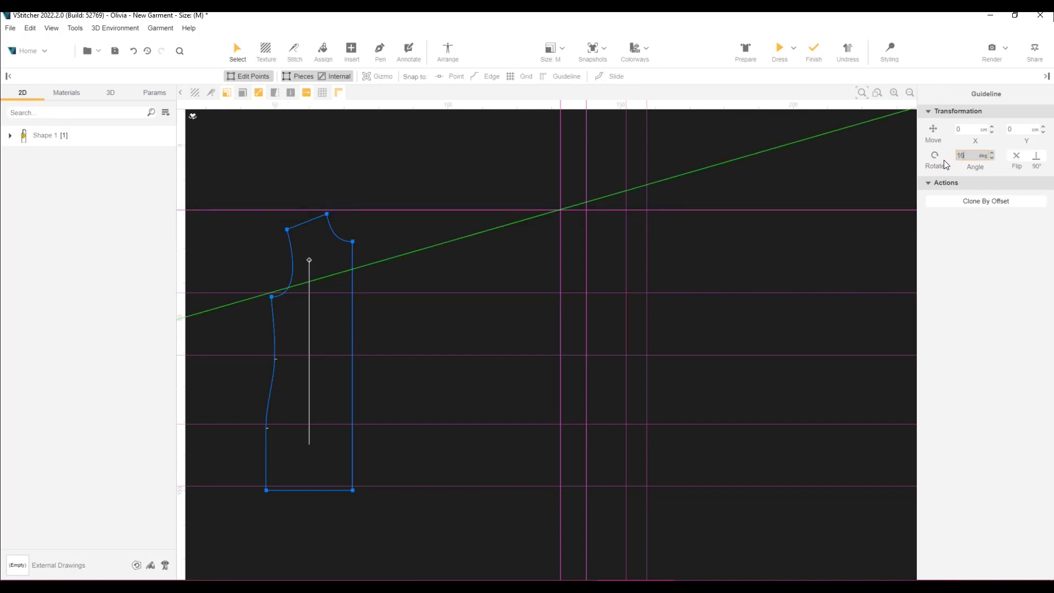
pyautogui.click(1016, 157)
# Snap the sloped guideline onto the intersection and add a 1 cm horizontal clone below
pyautogui.scroll(2, 603, 217)
pyautogui.scroll(2, 578, 212)
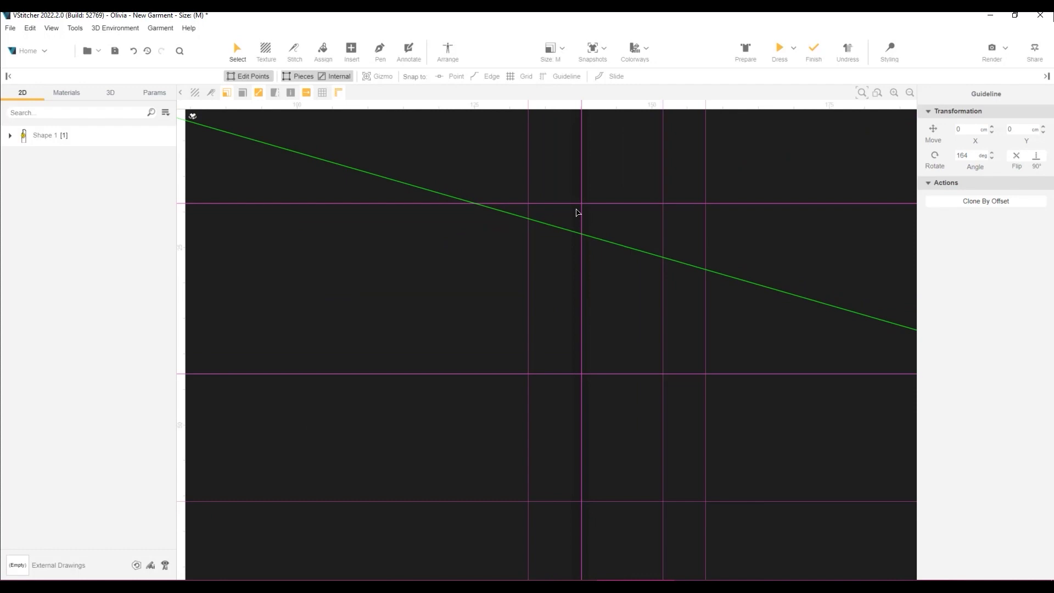
pyautogui.click(547, 80)
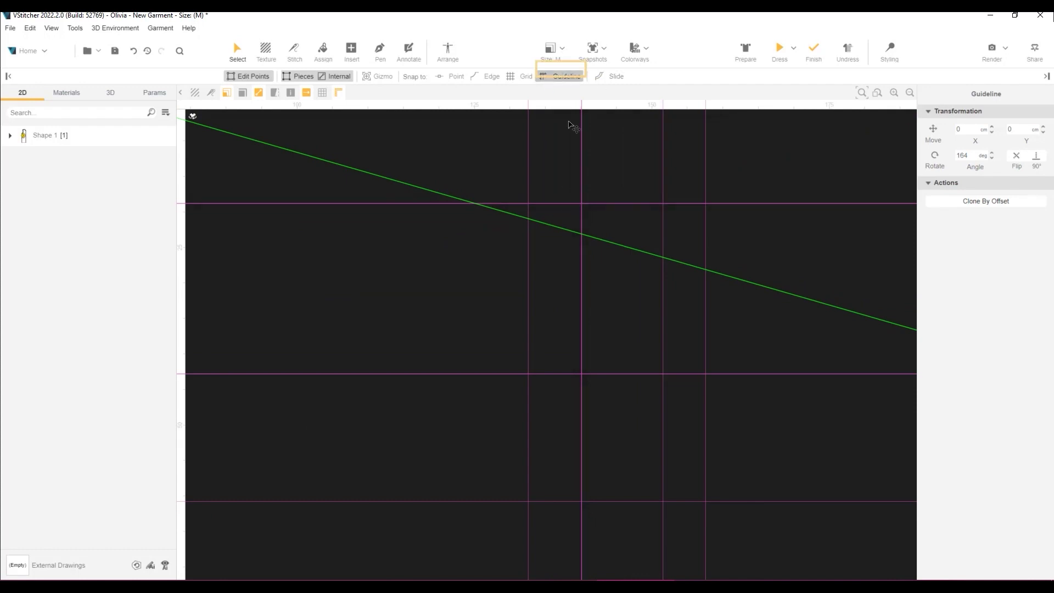
pyautogui.moveTo(583, 234); pyautogui.dragTo(582, 202)
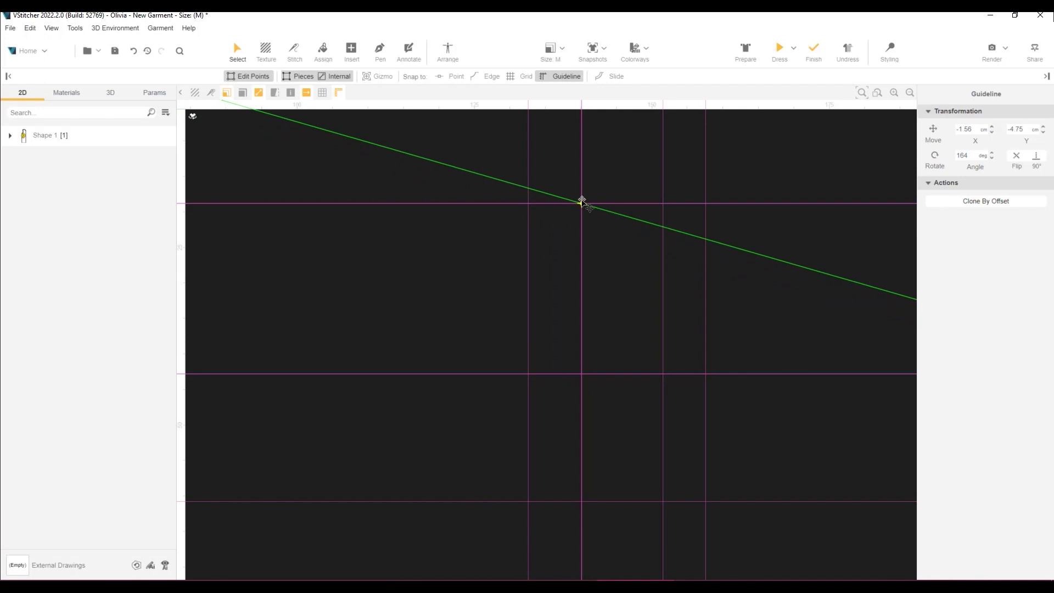
pyautogui.click(997, 202)
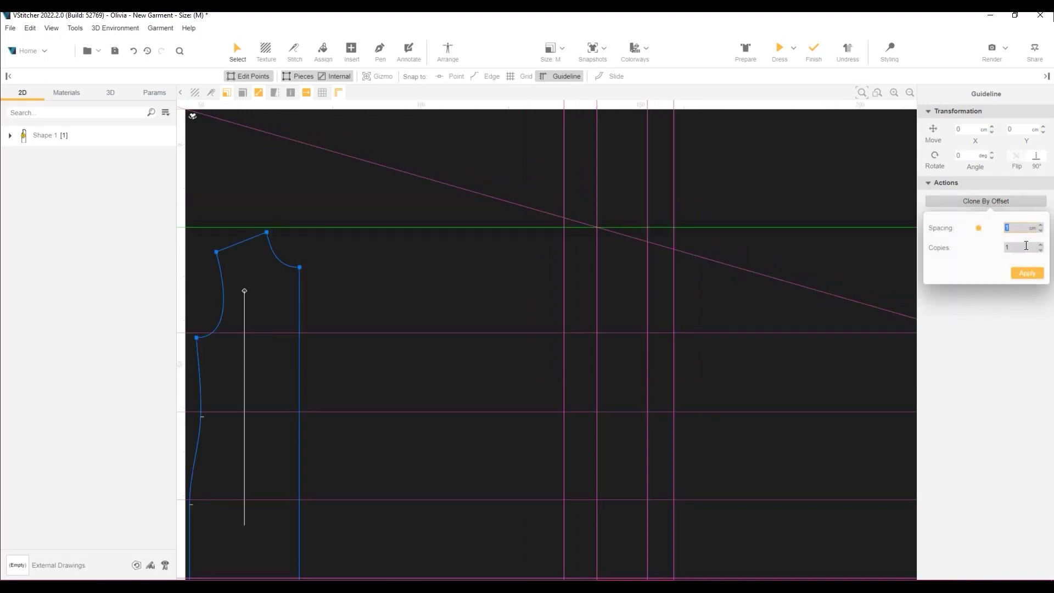
pyautogui.click(1026, 273)
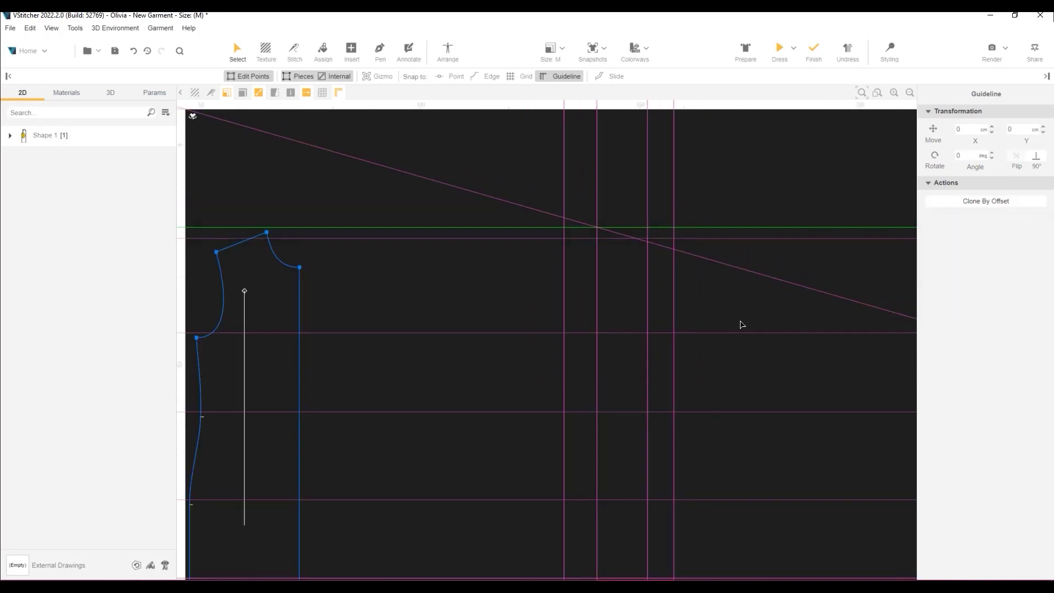
# Start Shape 2 at the guideline intersection with a shoulder point and curved armhole point
pyautogui.press('p')
pyautogui.click(548, 208)
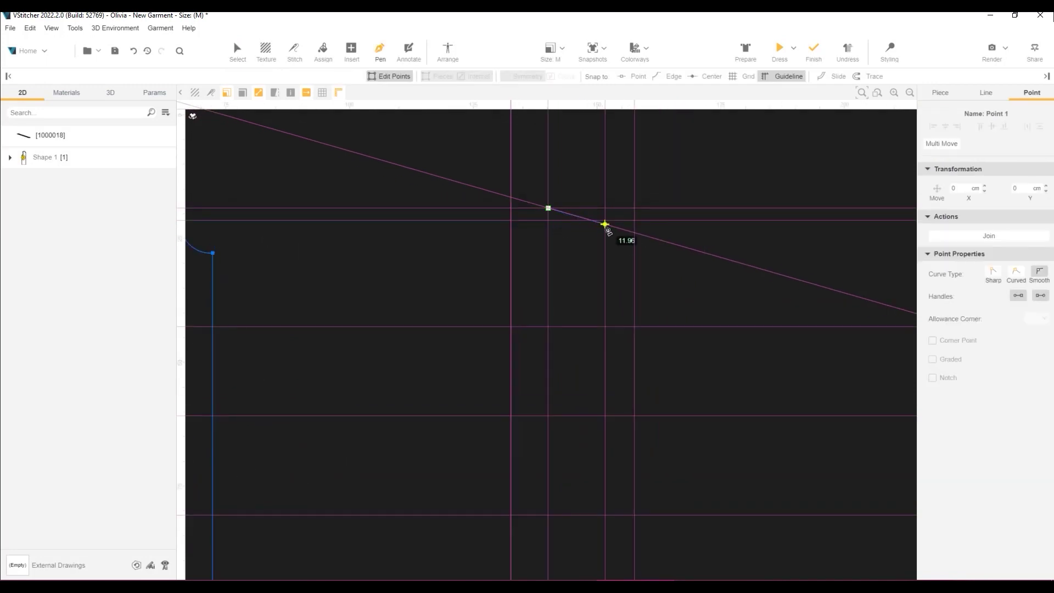
pyautogui.click(605, 224)
pyautogui.moveTo(635, 325); pyautogui.dragTo(706, 329)
pyautogui.scroll(-1, 624, 417)
pyautogui.scroll(-1, 661, 452)
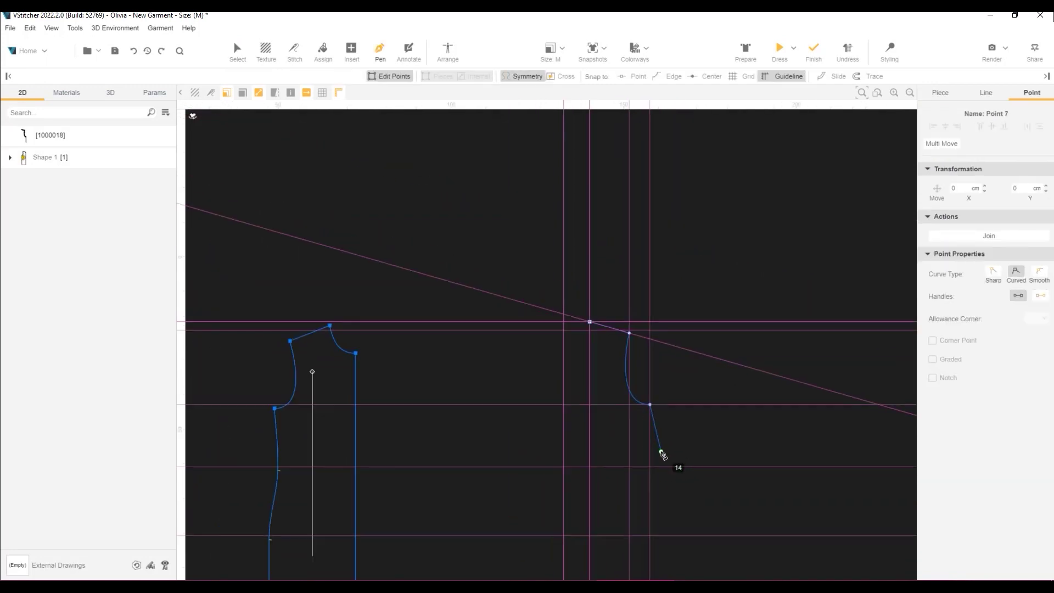
pyautogui.scroll(-1, 684, 511)
pyautogui.scroll(-1, 684, 512)
# Add the side seam, hem and top-left corners, closing the outline at the start point
pyautogui.click(658, 475)
pyautogui.click(658, 523)
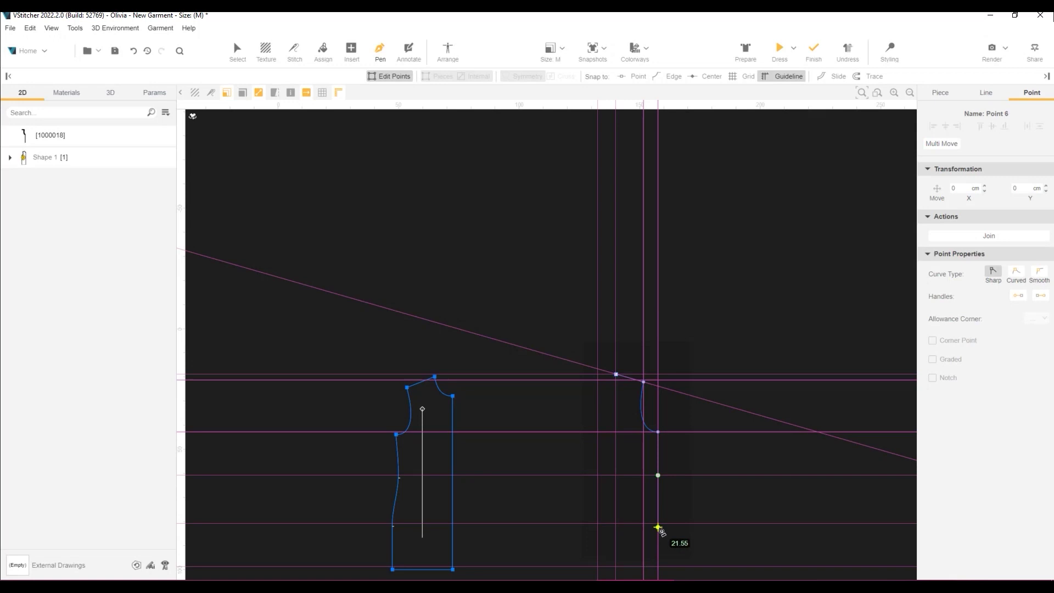
pyautogui.click(658, 566)
pyautogui.click(599, 567)
pyautogui.scroll(3, 593, 494)
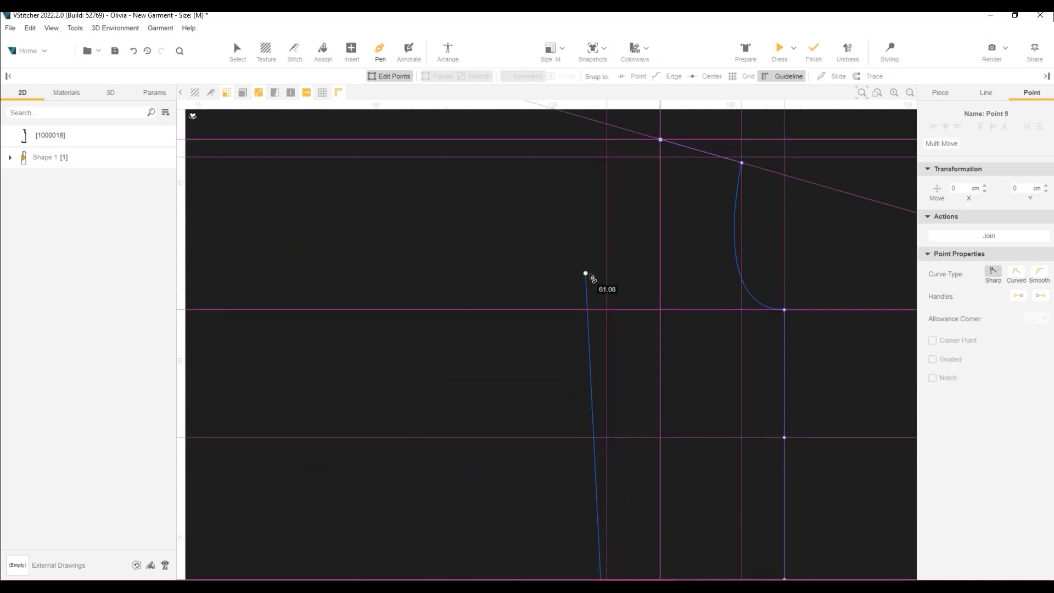
pyautogui.click(607, 157)
pyautogui.click(660, 140)
pyautogui.scroll(-2, 618, 379)
pyautogui.scroll(-2, 618, 379)
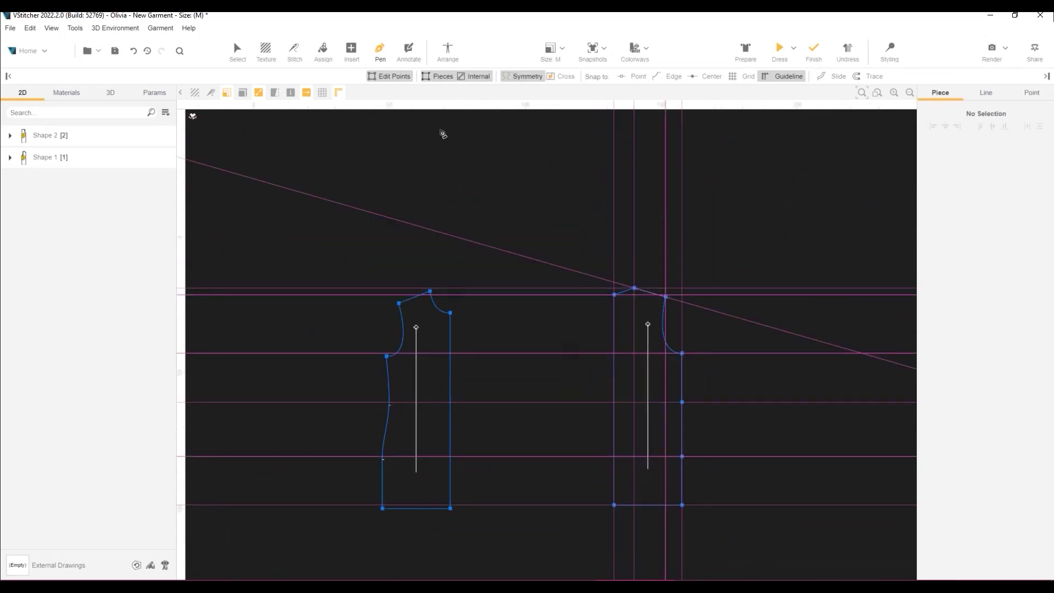
# Hide all guidelines and move Shape 2 next to Shape 1
pyautogui.press('Escape')
pyautogui.rightClick(495, 197)
pyautogui.click(506, 249)
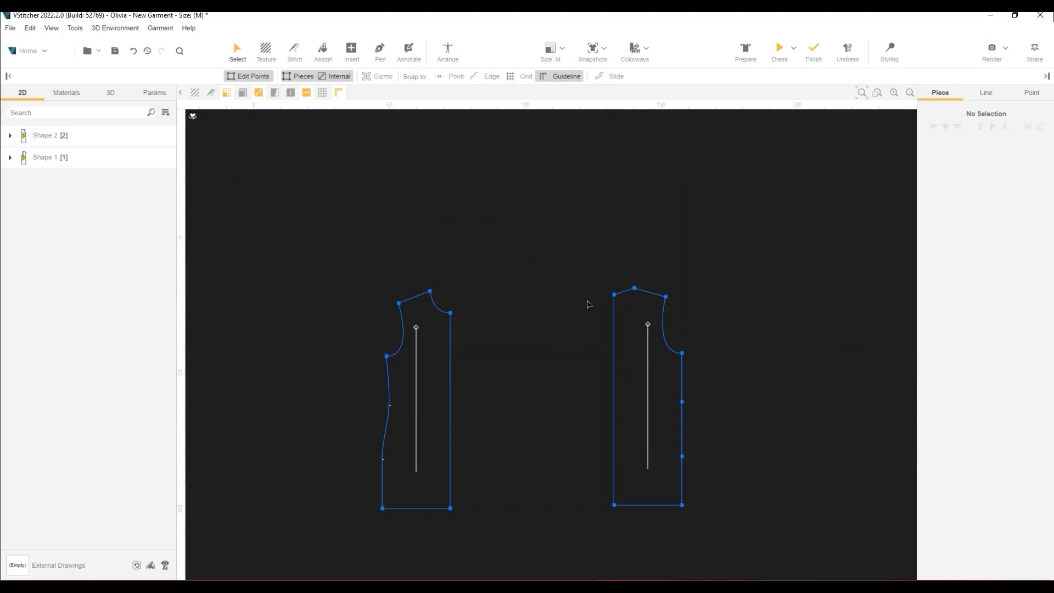
pyautogui.scroll(1, 666, 392)
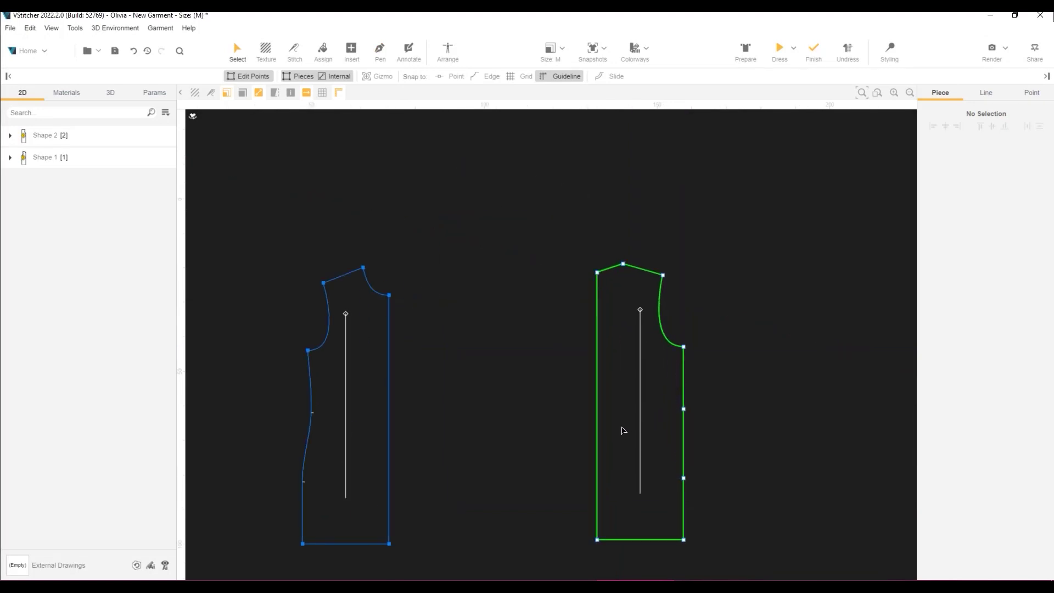
pyautogui.moveTo(610, 411); pyautogui.dragTo(449, 415)
# Shift Shape 2's armhole corner and mid side-seam points inward about 1.5 cm
pyautogui.click(526, 399)
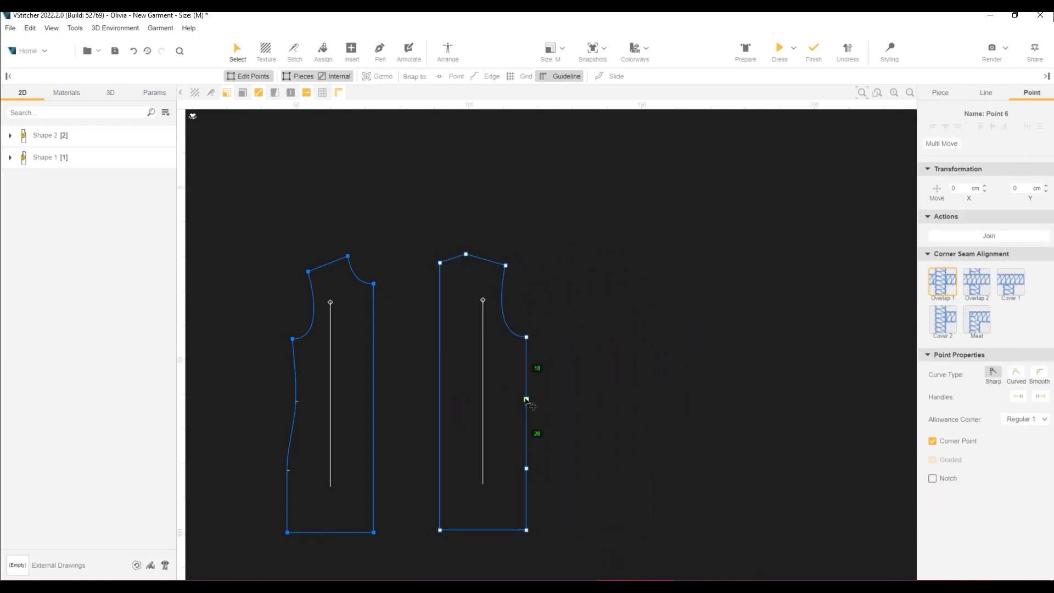
pyautogui.click(528, 340)
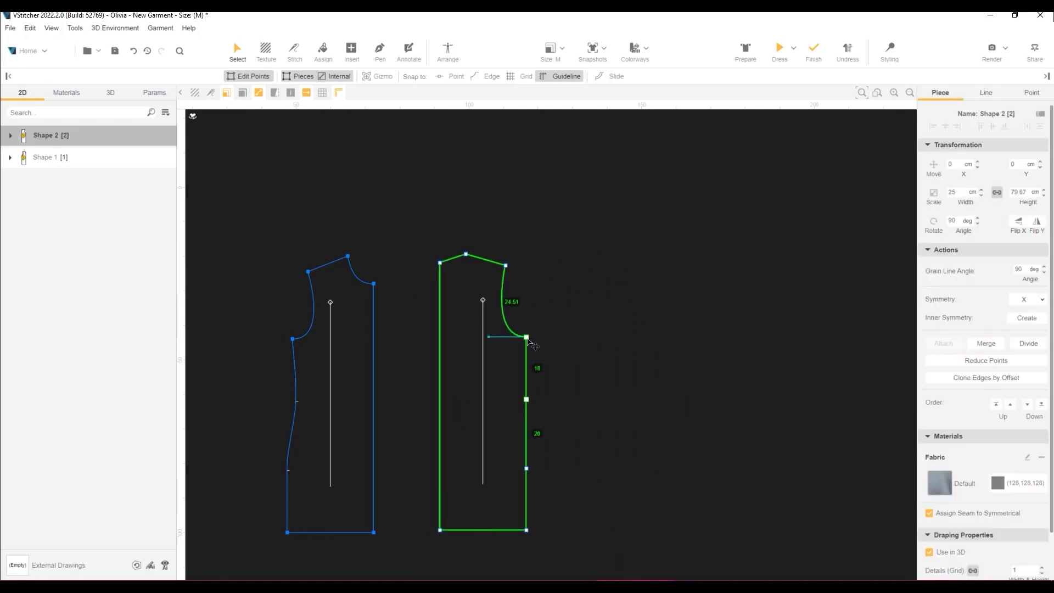
pyautogui.click(526, 337)
pyautogui.keyDown('shift'); pyautogui.click(525, 399); pyautogui.keyUp('shift')
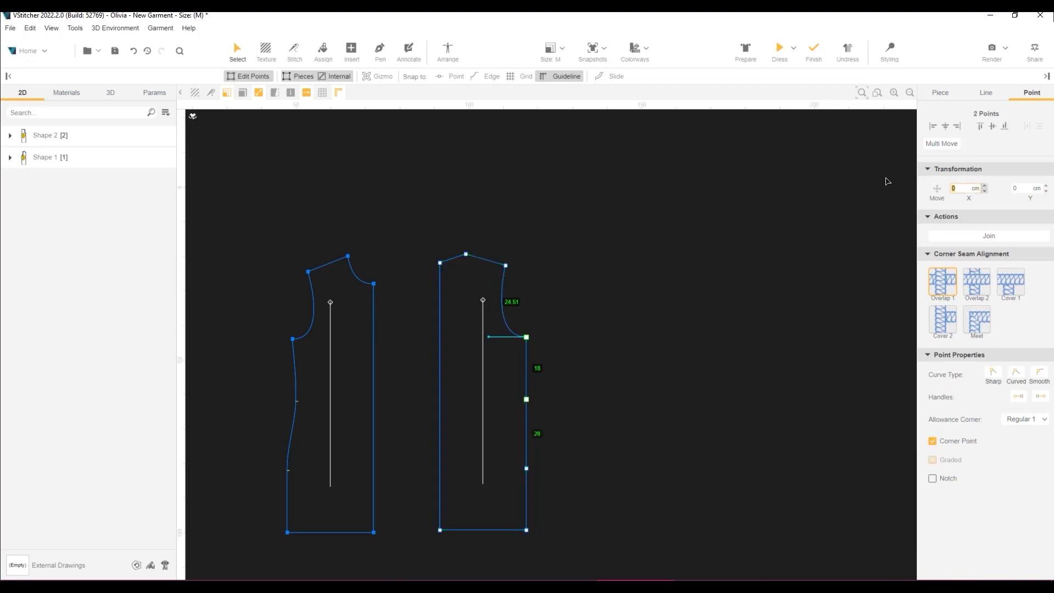
pyautogui.press('Return')
pyautogui.scroll(1, 463, 395)
# Make Shape 2's top-left neckline corner point Curved
pyautogui.click(437, 243)
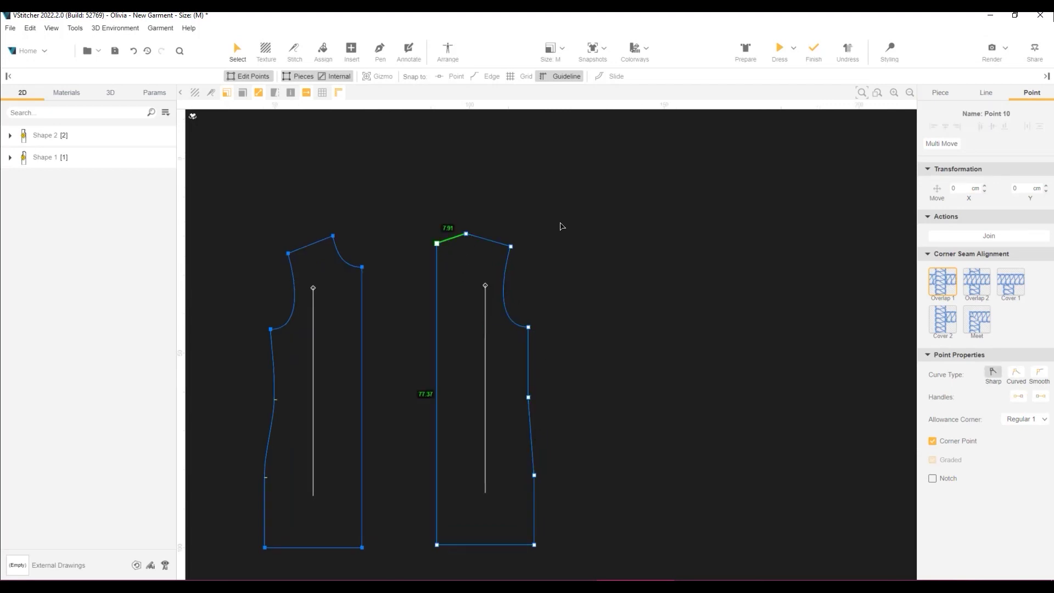
pyautogui.click(1016, 374)
pyautogui.scroll(1, 616, 436)
pyautogui.scroll(1, 615, 435)
# Drag the side seam curve handle so the seam curves in at the waist
pyautogui.click(581, 457)
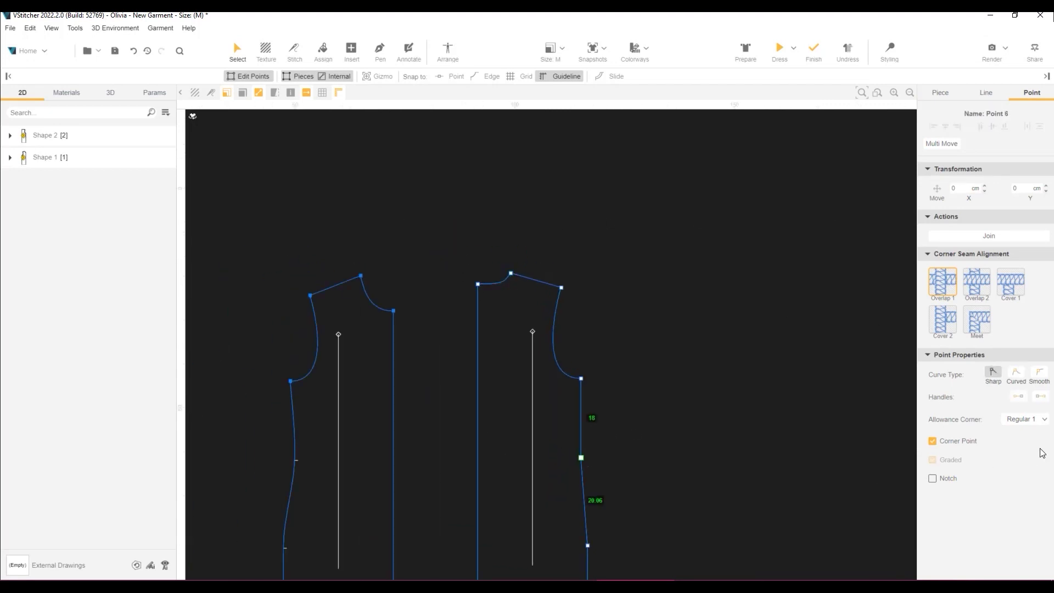
pyautogui.scroll(-2, 650, 379)
pyautogui.scroll(-1, 650, 379)
pyautogui.click(586, 437)
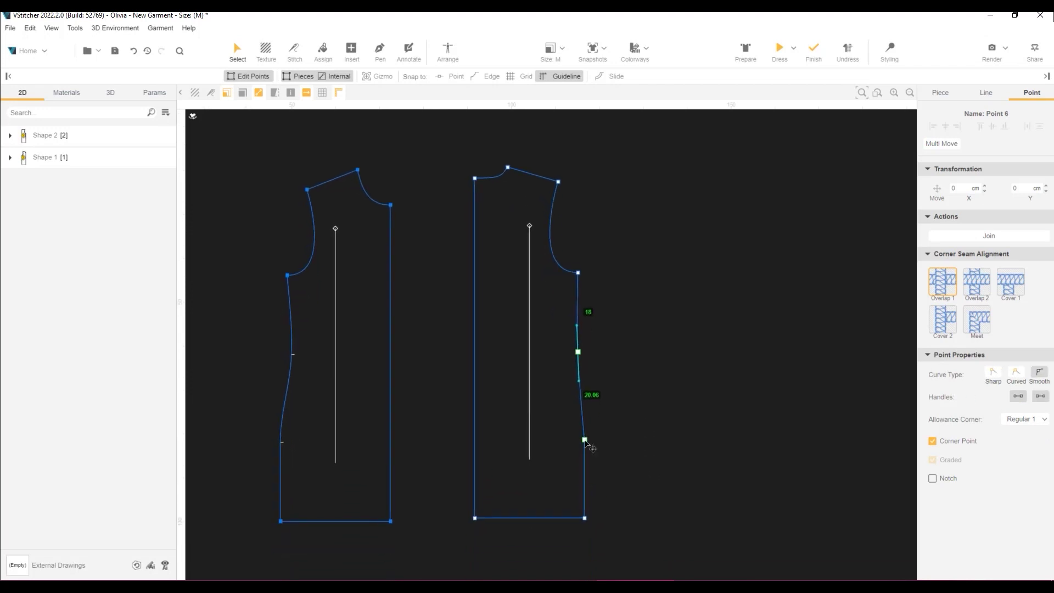
pyautogui.scroll(3, 579, 398)
pyautogui.moveTo(578, 394); pyautogui.dragTo(581, 379)
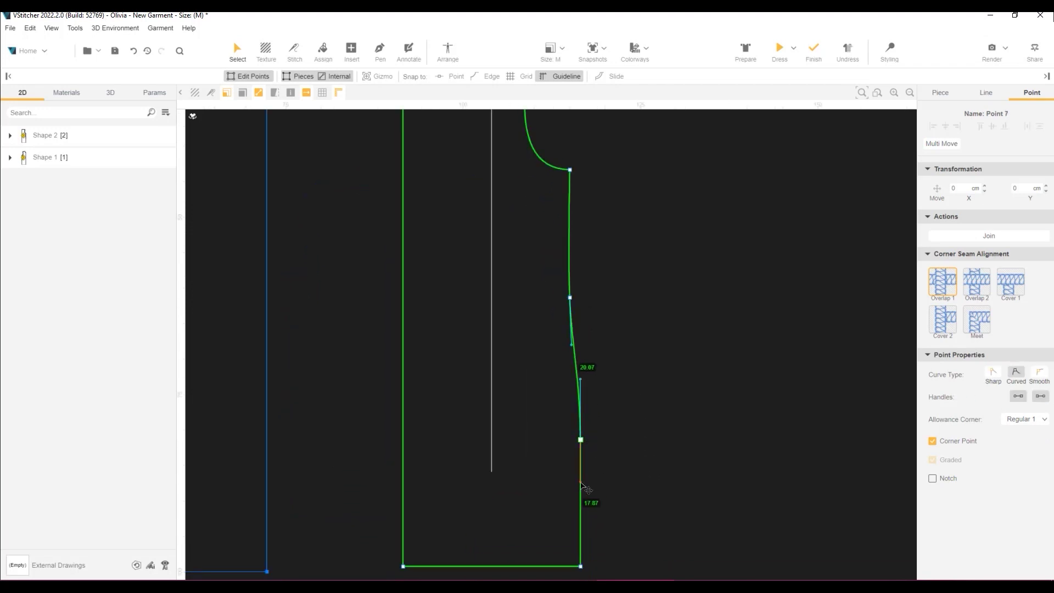
pyautogui.scroll(-1, 592, 496)
pyautogui.scroll(-1, 593, 496)
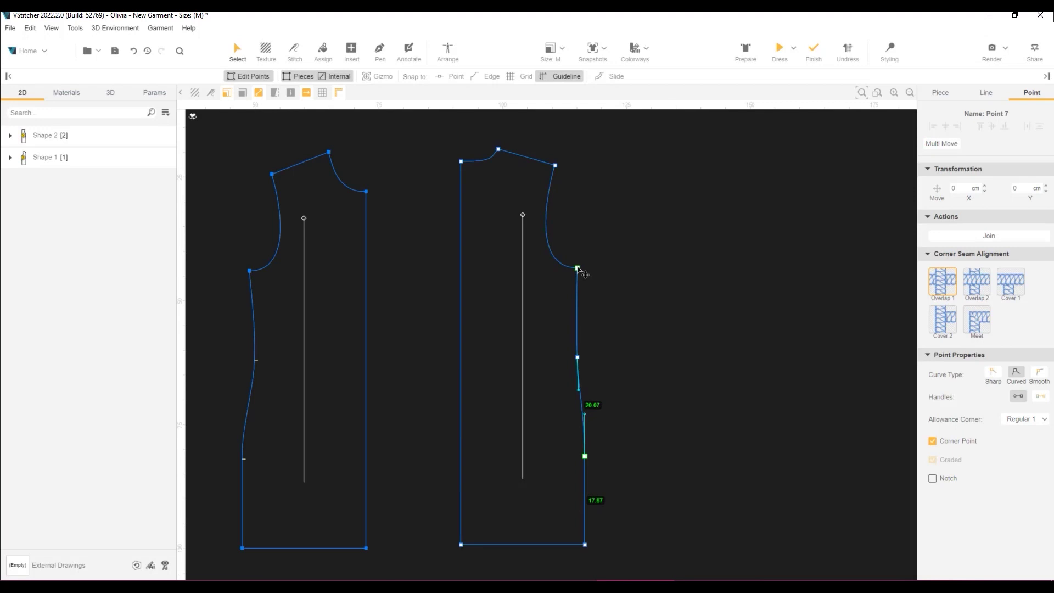
pyautogui.scroll(-1, 581, 273)
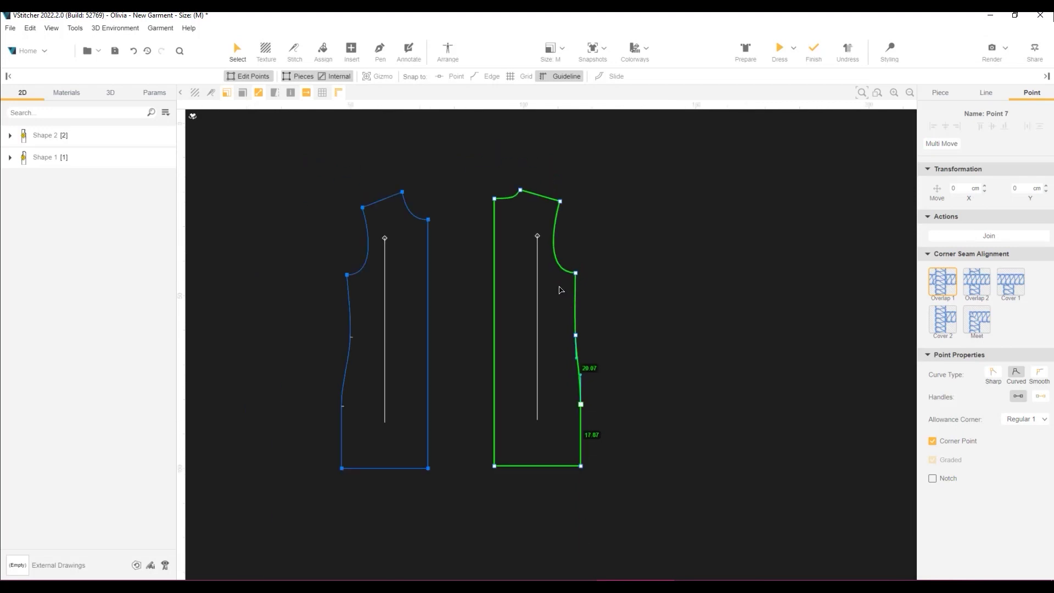
# Unfold both bodice pieces with Edge Symmetry on their centre edges, then select both neck points
pyautogui.click(432, 327)
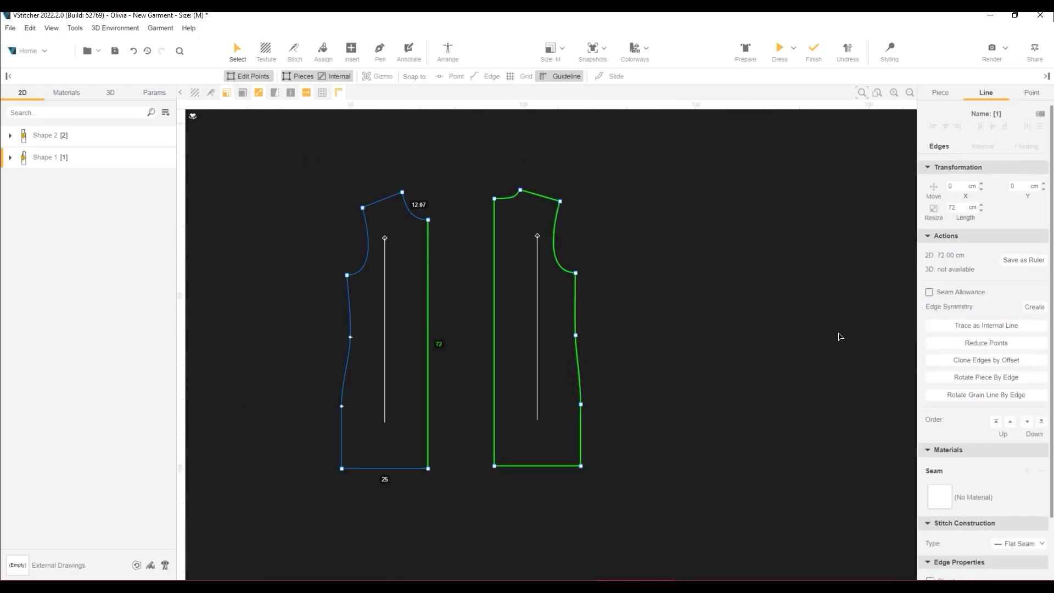
pyautogui.click(1032, 307)
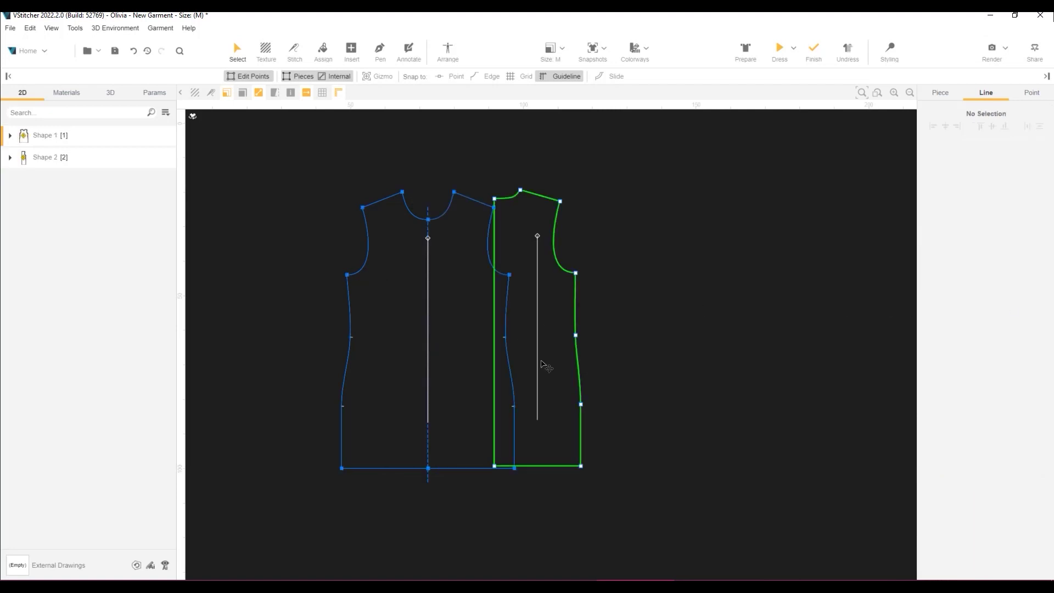
pyautogui.moveTo(559, 382); pyautogui.dragTo(699, 381)
pyautogui.click(641, 360)
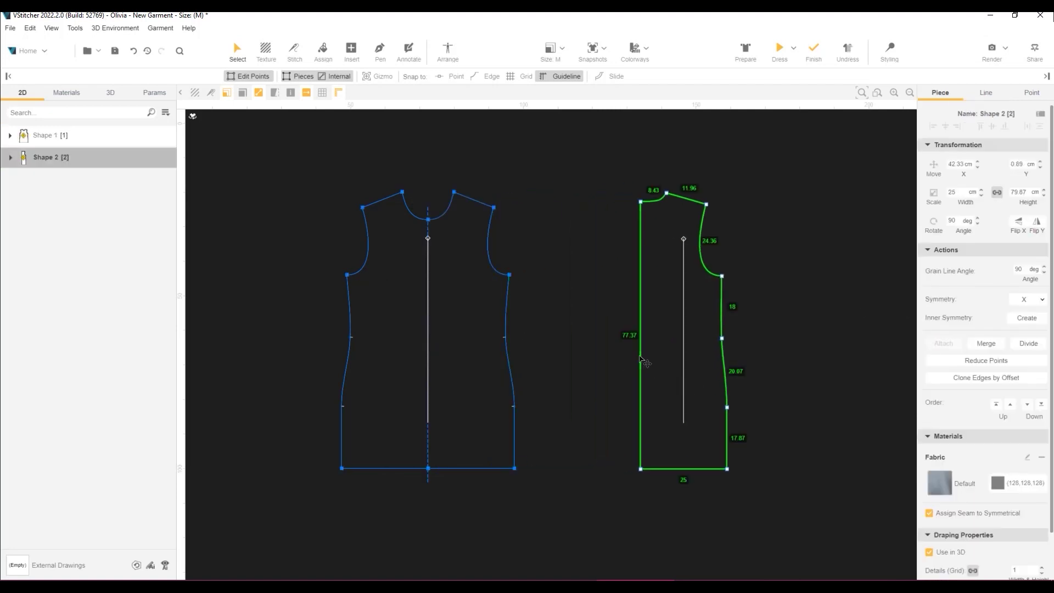
pyautogui.click(1035, 307)
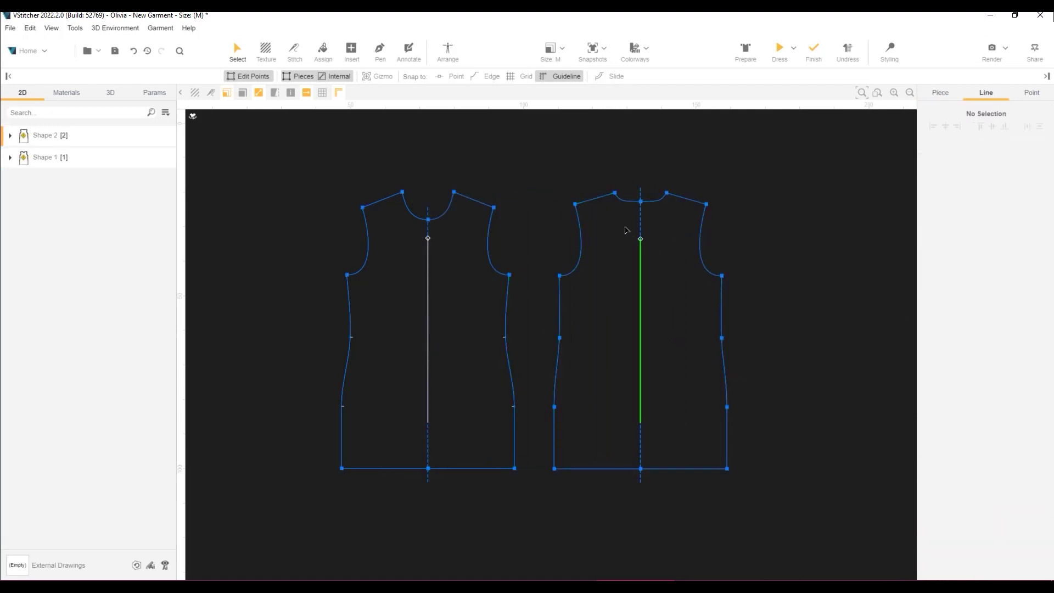
pyautogui.click(615, 193)
pyautogui.keyDown('ctrl'); pyautogui.click(453, 189); pyautogui.keyUp('ctrl')
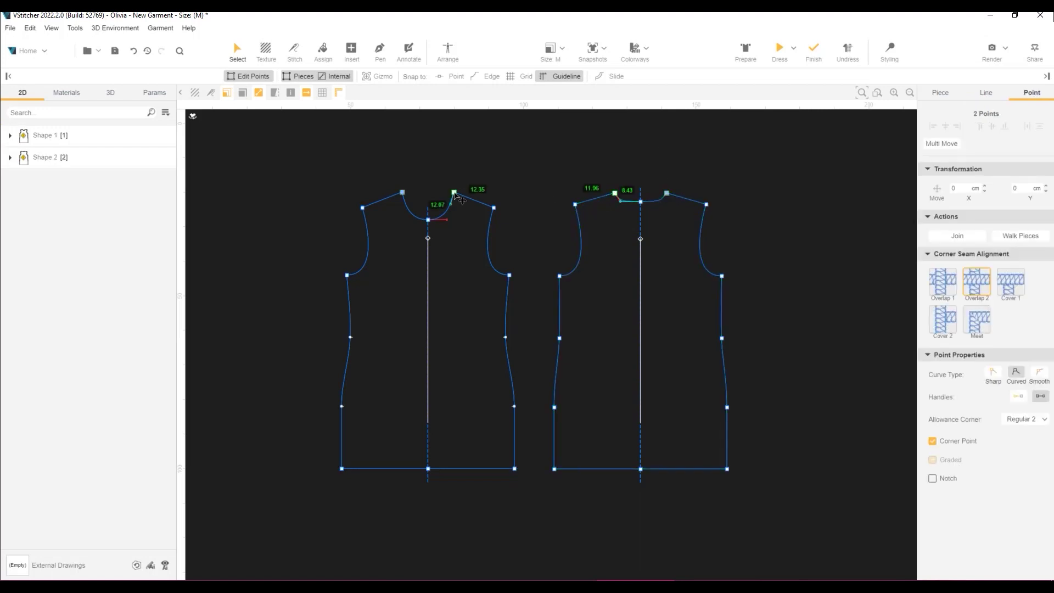
# Walk the shoulder seams and round the armhole corner where it meets the shoulder
pyautogui.rightClick(453, 189)
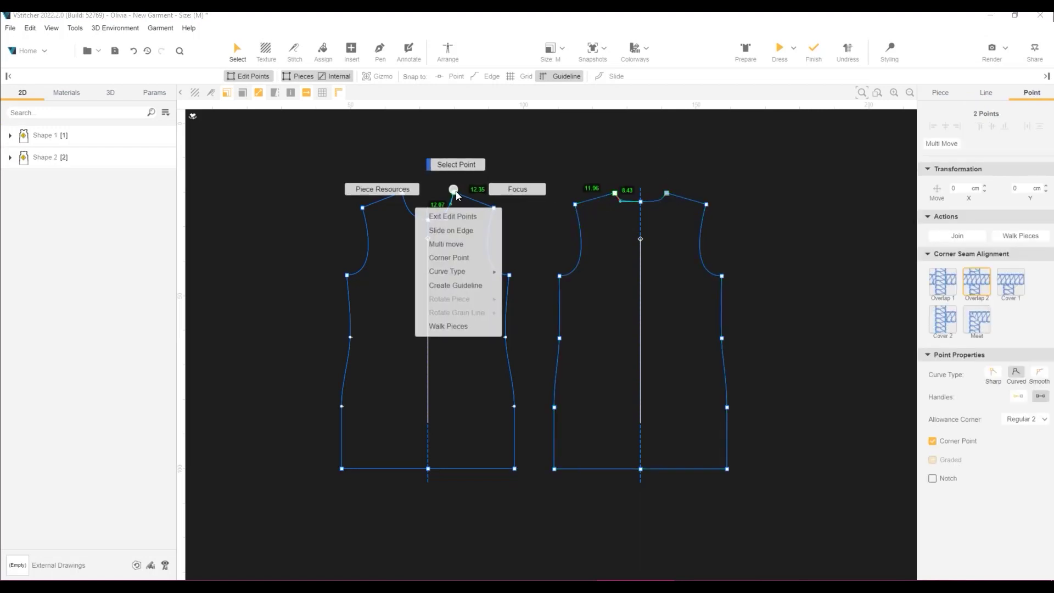
pyautogui.click(467, 327)
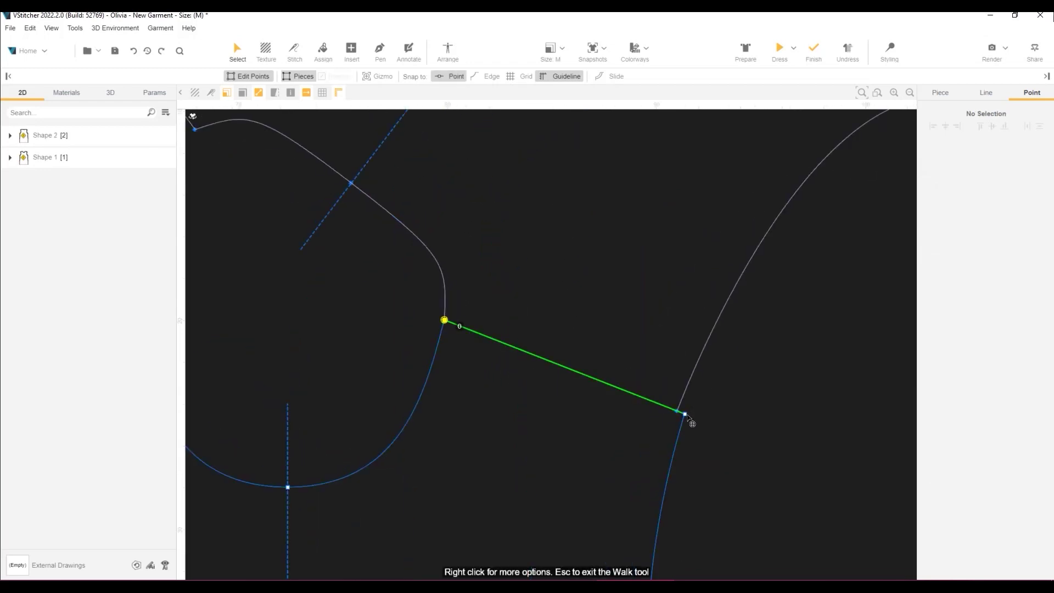
pyautogui.click(689, 421)
pyautogui.scroll(-3, 704, 460)
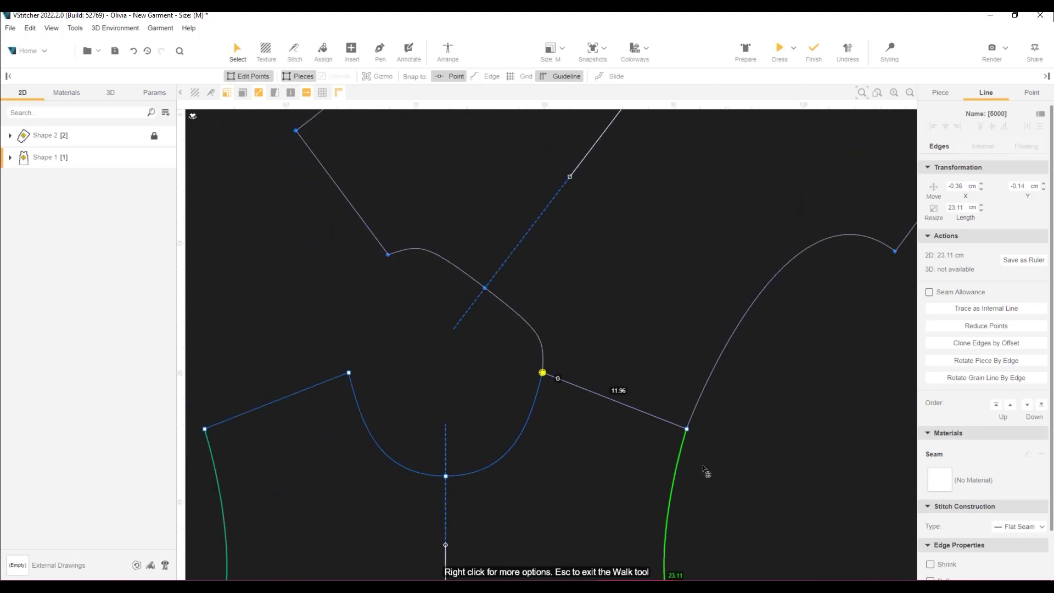
pyautogui.moveTo(701, 471); pyautogui.dragTo(609, 306, button='middle')
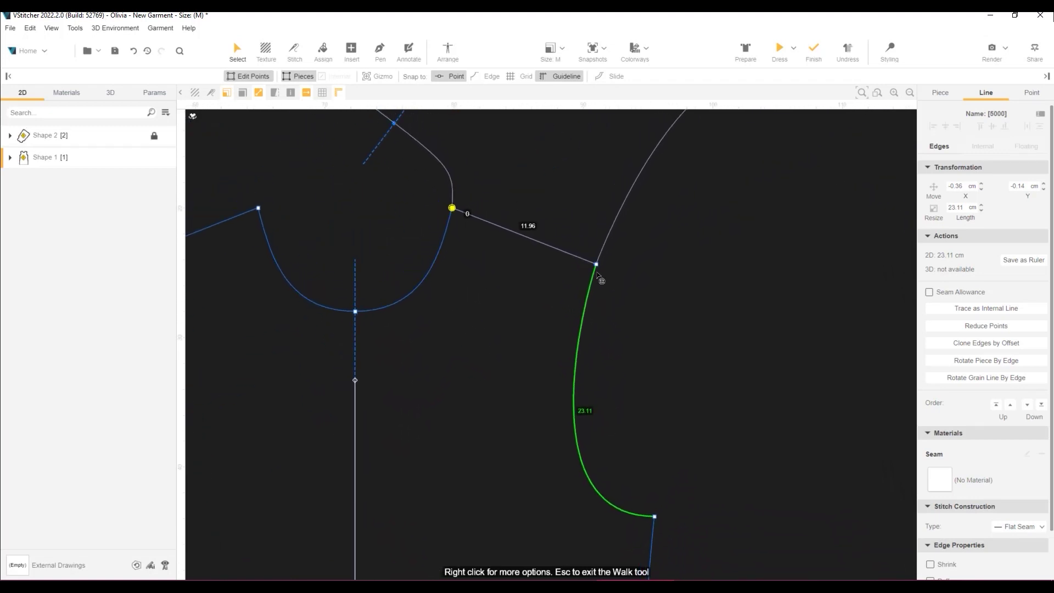
pyautogui.click(597, 265)
pyautogui.moveTo(597, 264); pyautogui.dragTo(562, 338)
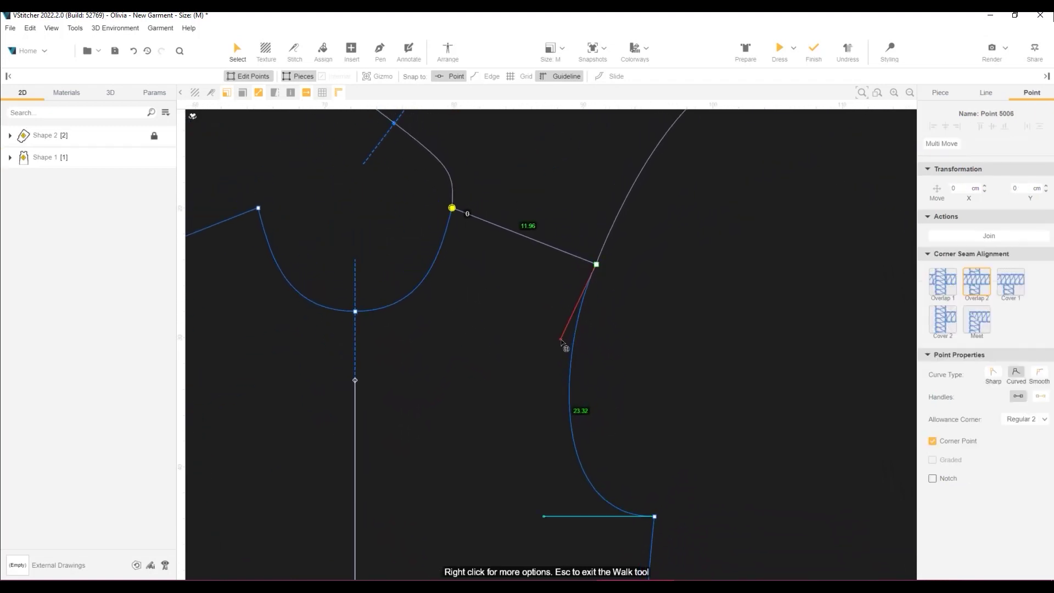
pyautogui.scroll(-1, 583, 418)
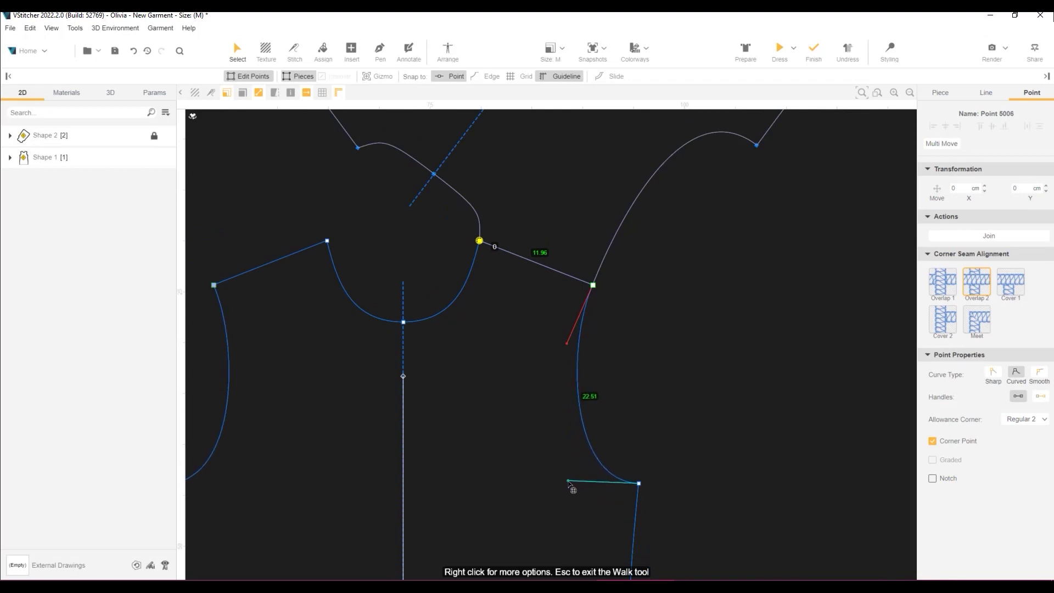
pyautogui.scroll(-1, 572, 486)
# Unlock Shape 1 and smooth the neckline curve at the shoulder point
pyautogui.moveTo(499, 360); pyautogui.dragTo(610, 531, button='middle')
pyautogui.scroll(3, 604, 460)
pyautogui.rightClick(664, 351)
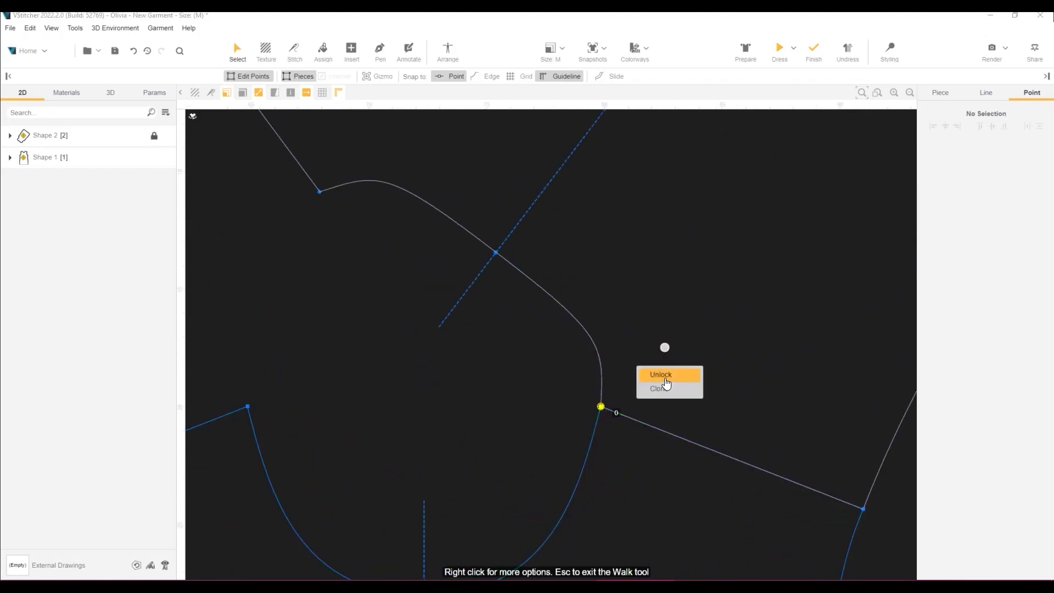
pyautogui.click(614, 362)
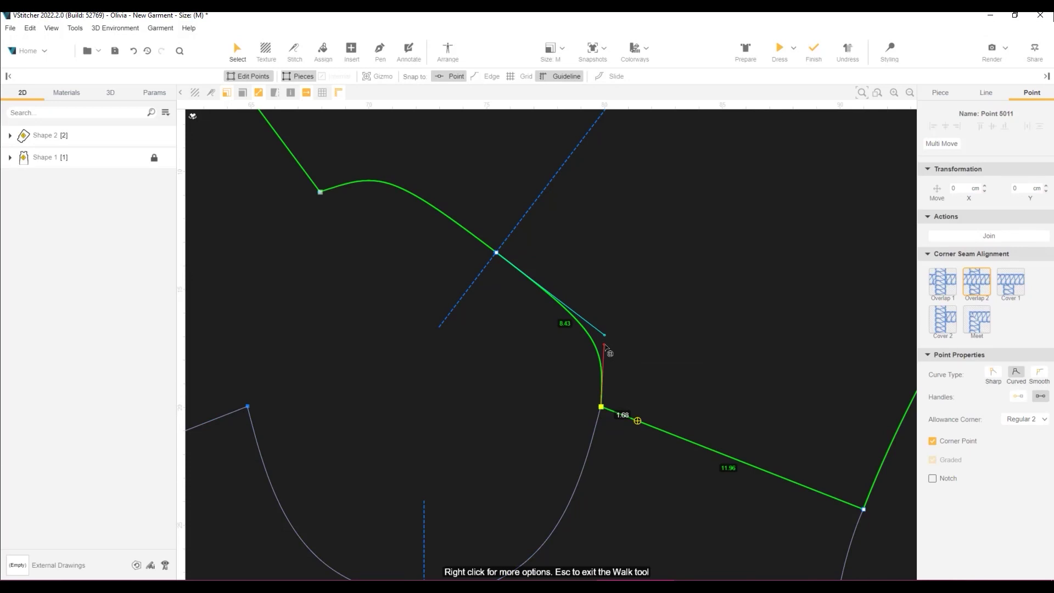
pyautogui.moveTo(605, 345); pyautogui.dragTo(606, 361)
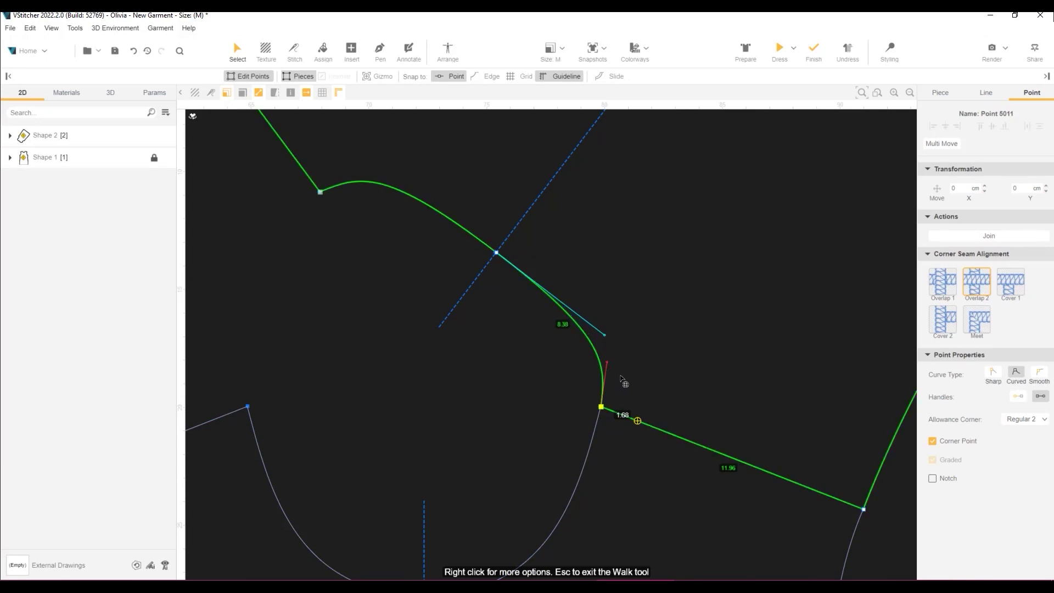
pyautogui.scroll(-3, 632, 407)
pyautogui.scroll(-3, 532, 310)
pyautogui.scroll(-2, 449, 304)
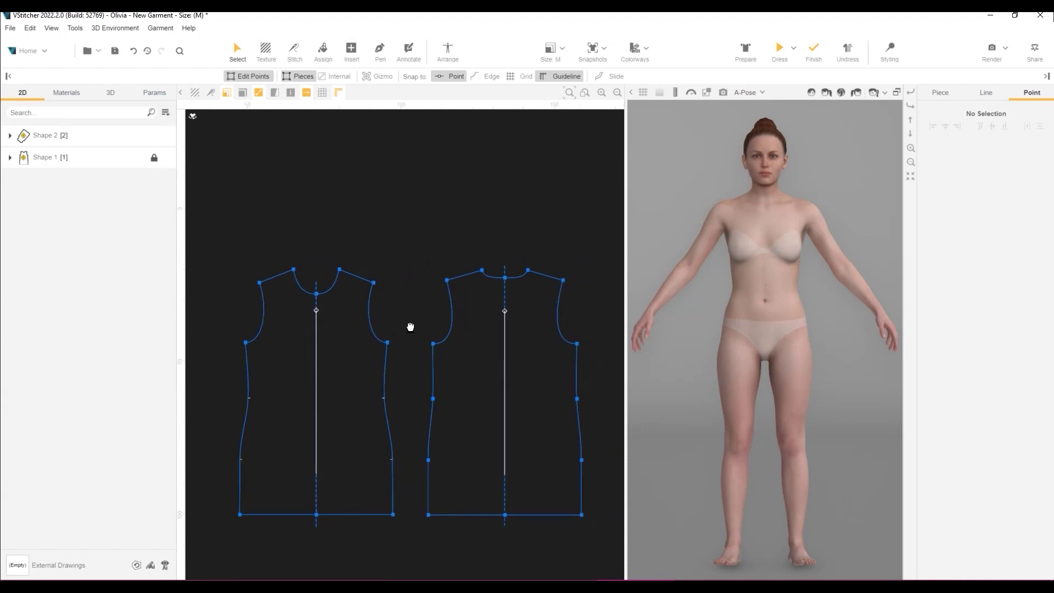
# Place the bodice pieces on the front and back silhouettes, with the back cluster as Flat with Straps
pyautogui.click(448, 50)
pyautogui.moveTo(221, 460); pyautogui.dragTo(351, 269)
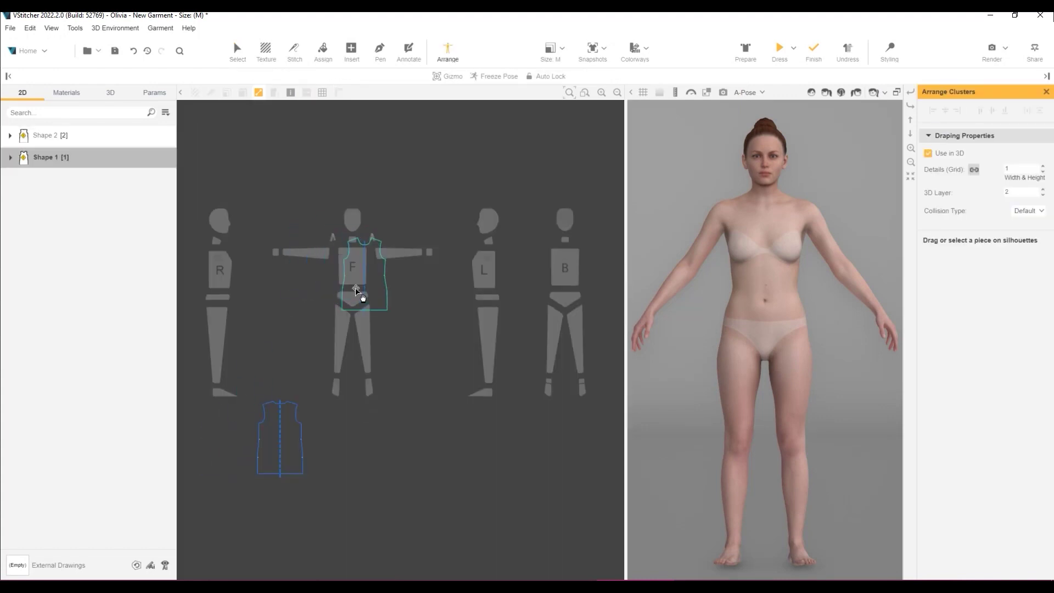
pyautogui.moveTo(280, 439); pyautogui.dragTo(577, 284)
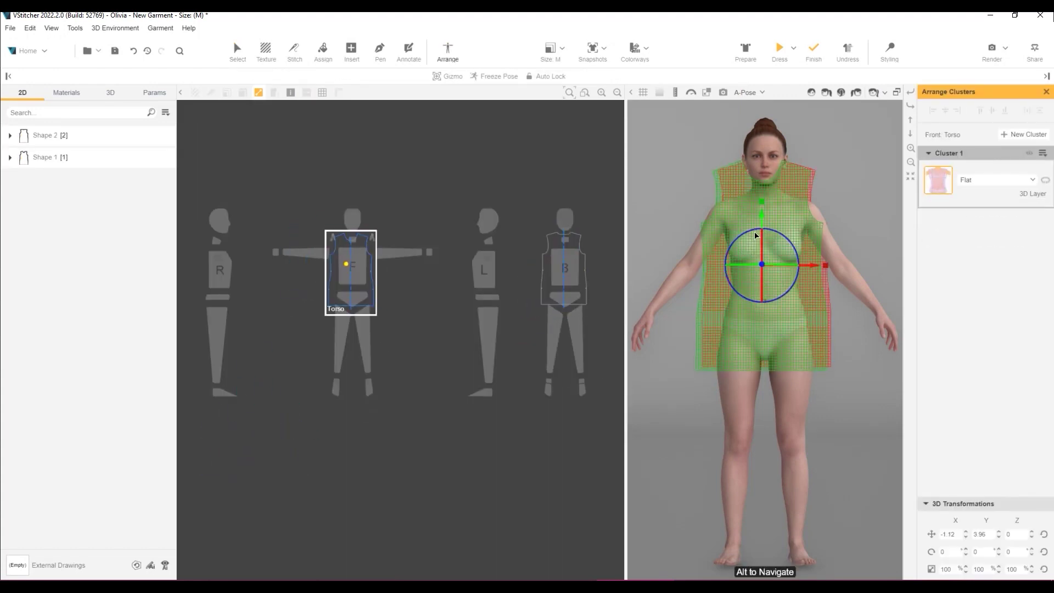
pyautogui.click(565, 267)
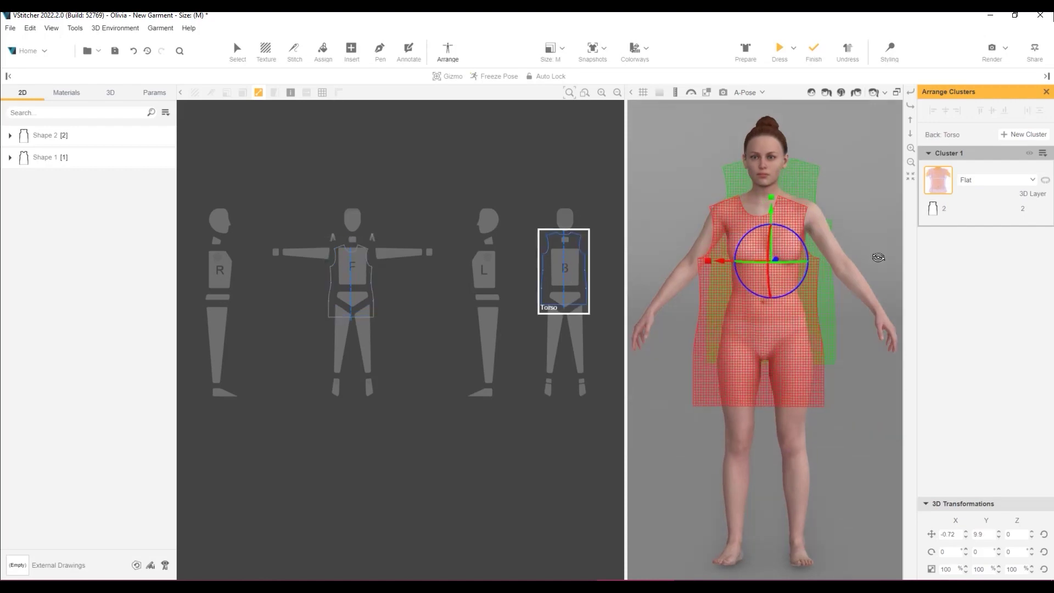
pyautogui.moveTo(766, 237); pyautogui.dragTo(765, 253)
pyautogui.click(996, 179)
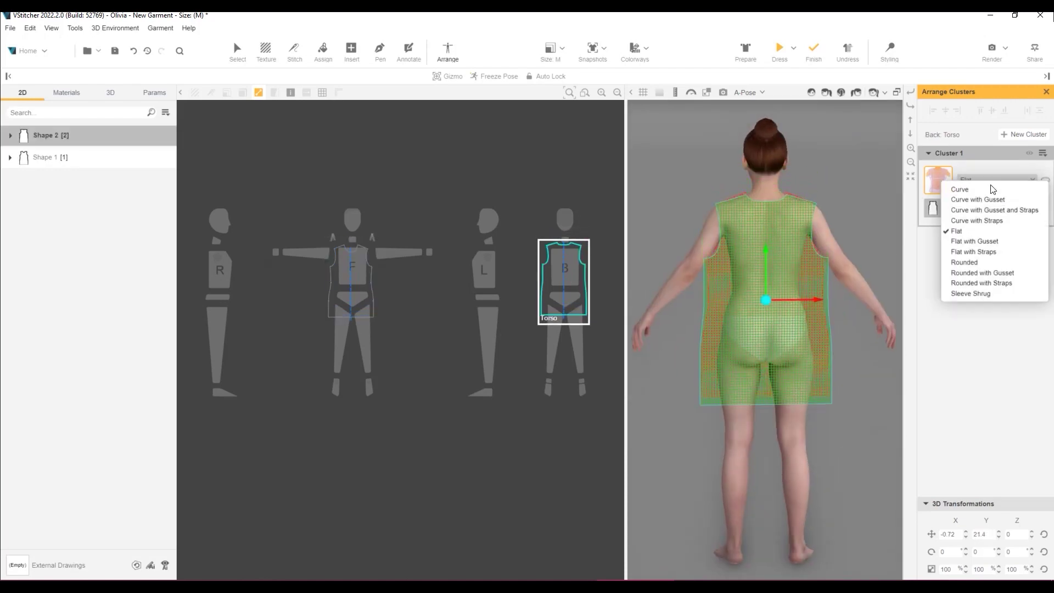
pyautogui.click(983, 256)
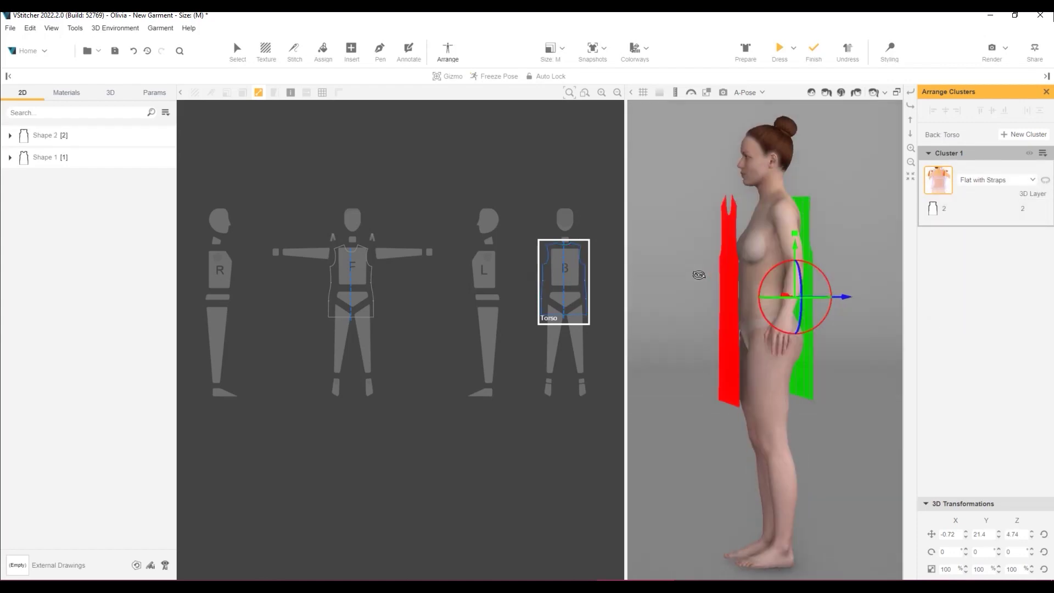
# Stitch both side seams and the shoulder seams between the front and back pieces
pyautogui.click(294, 50)
pyautogui.click(389, 428)
pyautogui.click(431, 429)
pyautogui.click(242, 428)
pyautogui.click(579, 428)
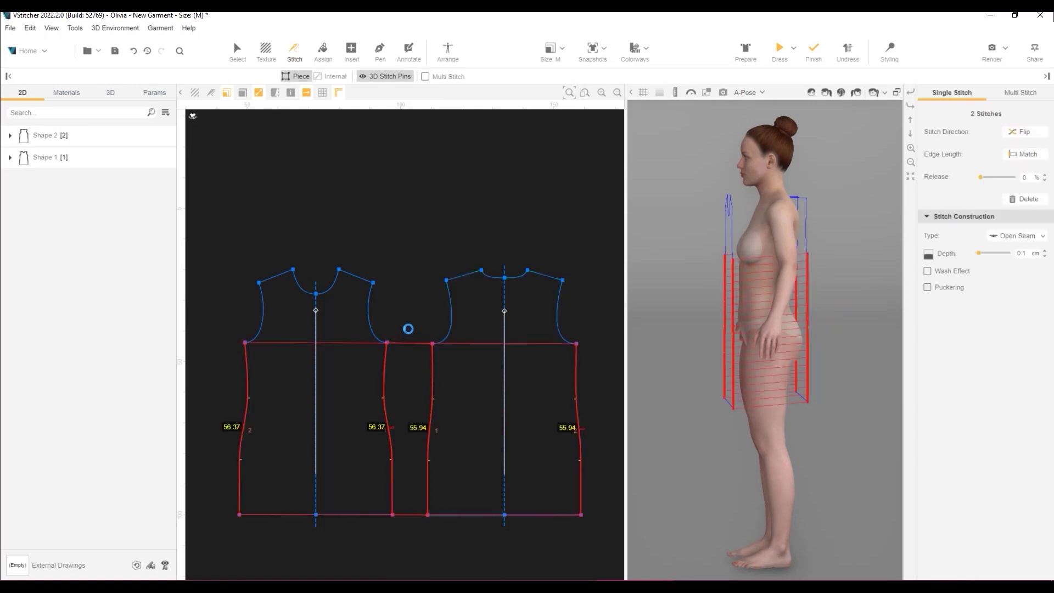
pyautogui.click(466, 279)
# Dress the garment on the avatar and turn the view to its front
pyautogui.click(779, 48)
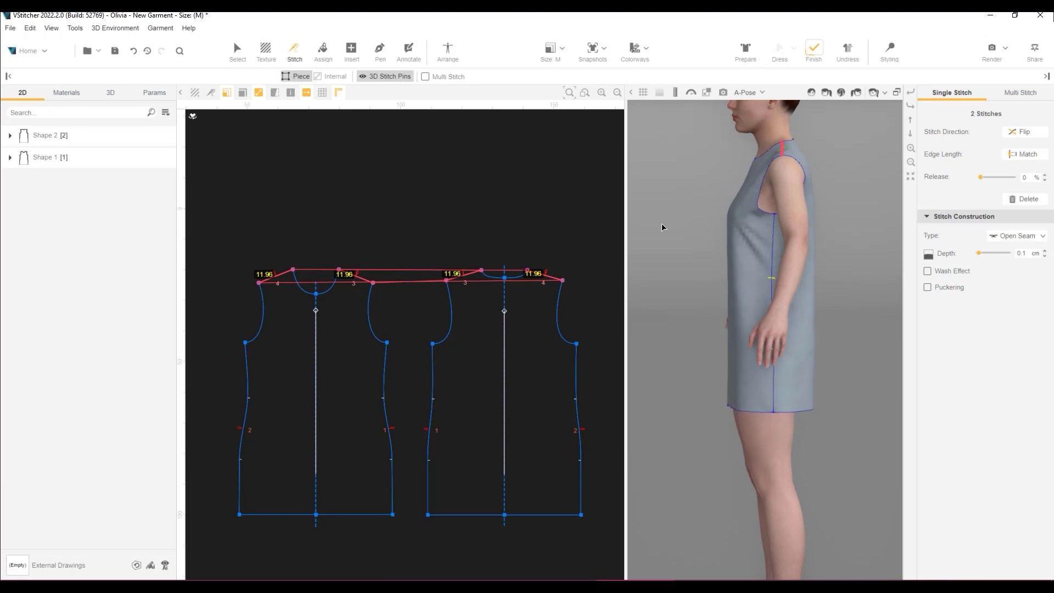
pyautogui.moveTo(662, 227); pyautogui.dragTo(796, 231)
pyautogui.scroll(3, 858, 254)
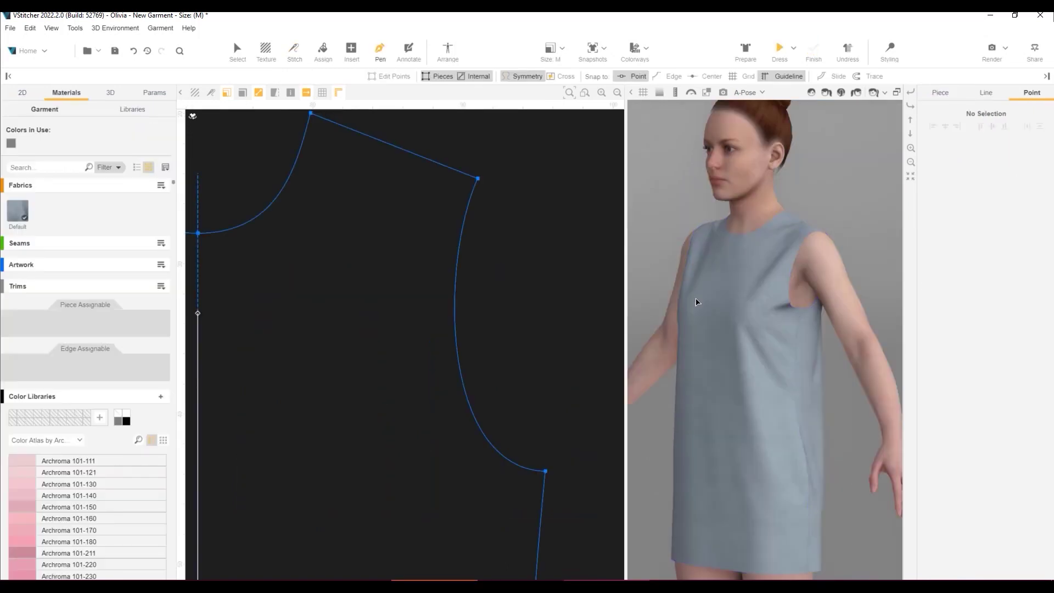
# Draw a diagonal bust-dart guide line on the bodice in the 3D view
pyautogui.scroll(2, 696, 302)
pyautogui.scroll(2, 760, 340)
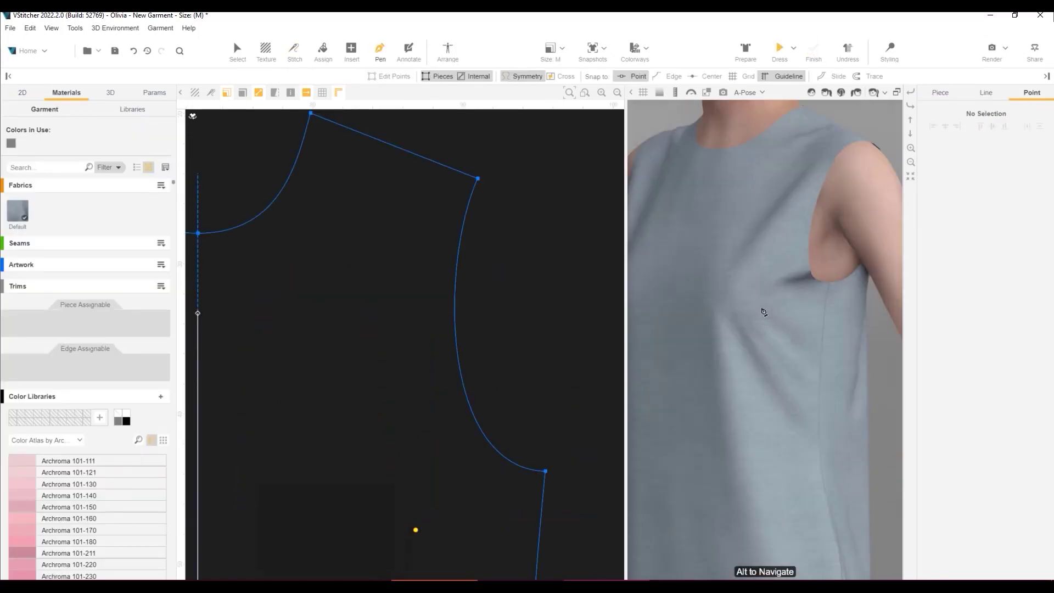
pyautogui.click(802, 279)
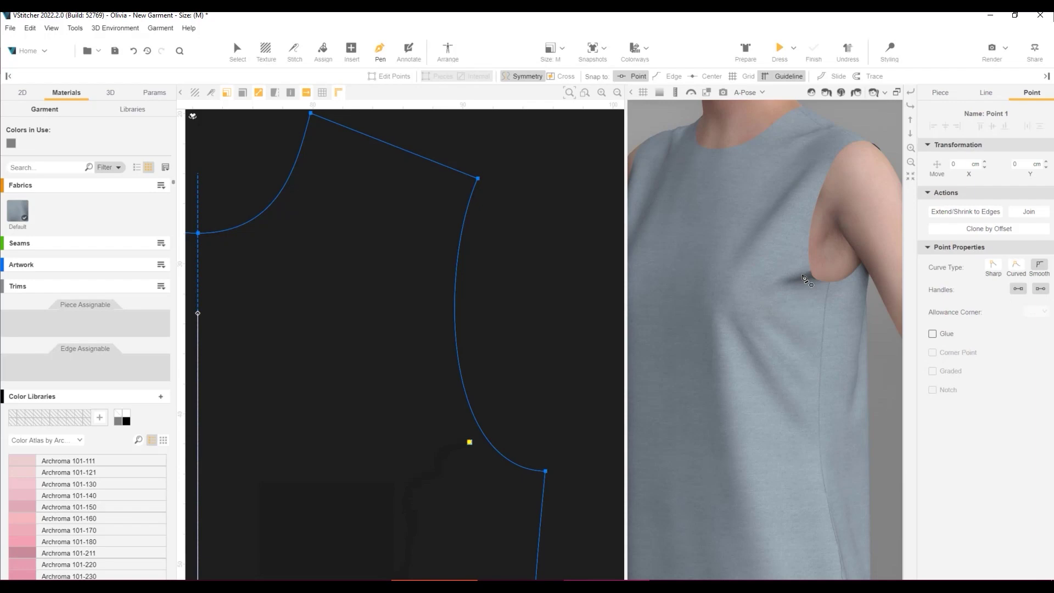
pyautogui.doubleClick(741, 303)
pyautogui.press('Escape')
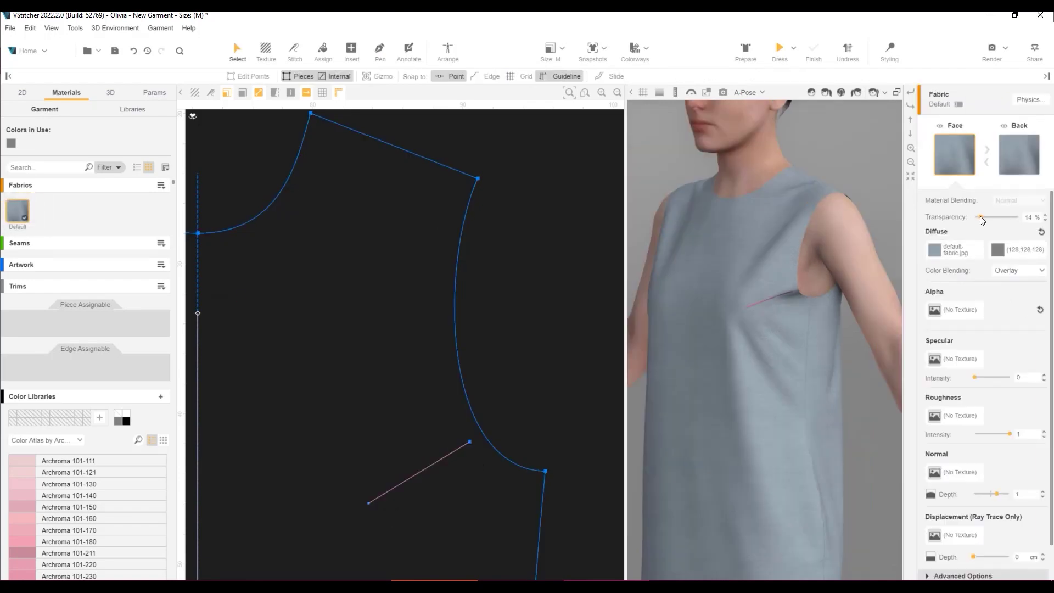
# Turn on Fit Markers in the avatar's texture options
pyautogui.rightClick(808, 261)
pyautogui.click(894, 424)
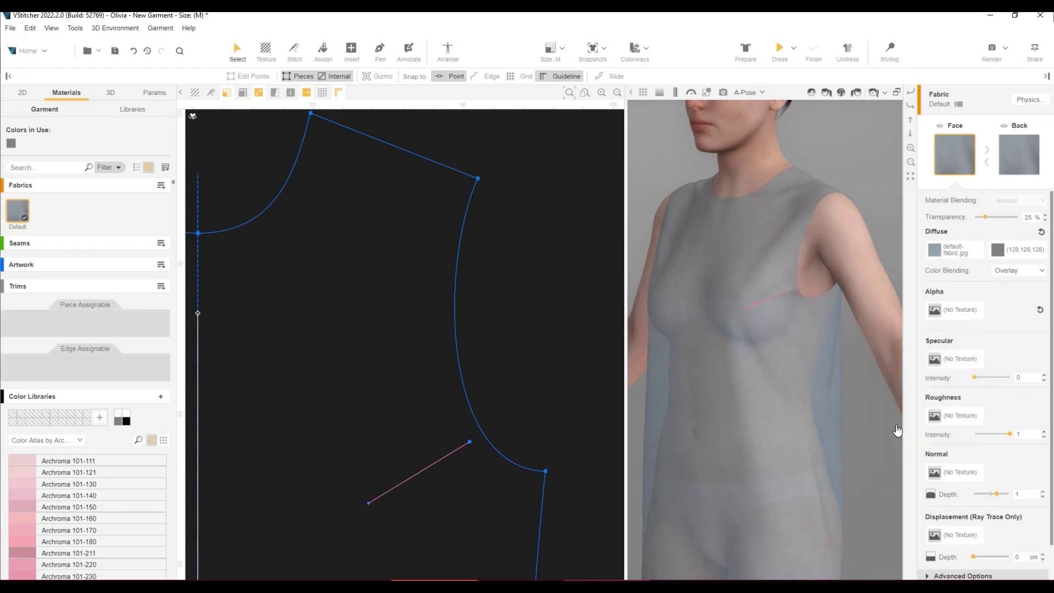
pyautogui.scroll(3, 736, 283)
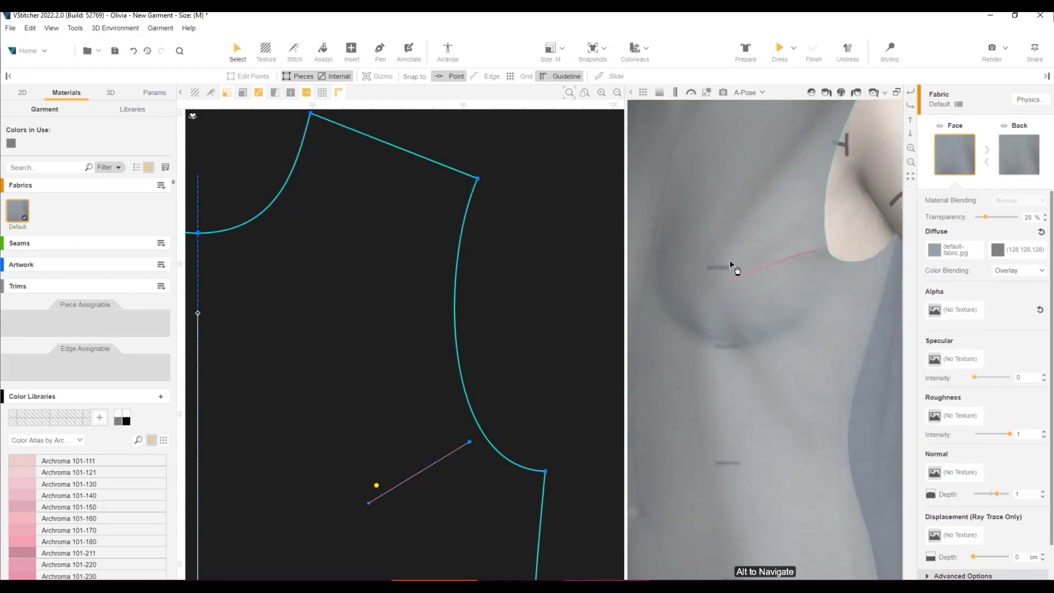
# Insert a dart on the armhole edge with 9 cm legs, previewed closed
pyautogui.click(351, 52)
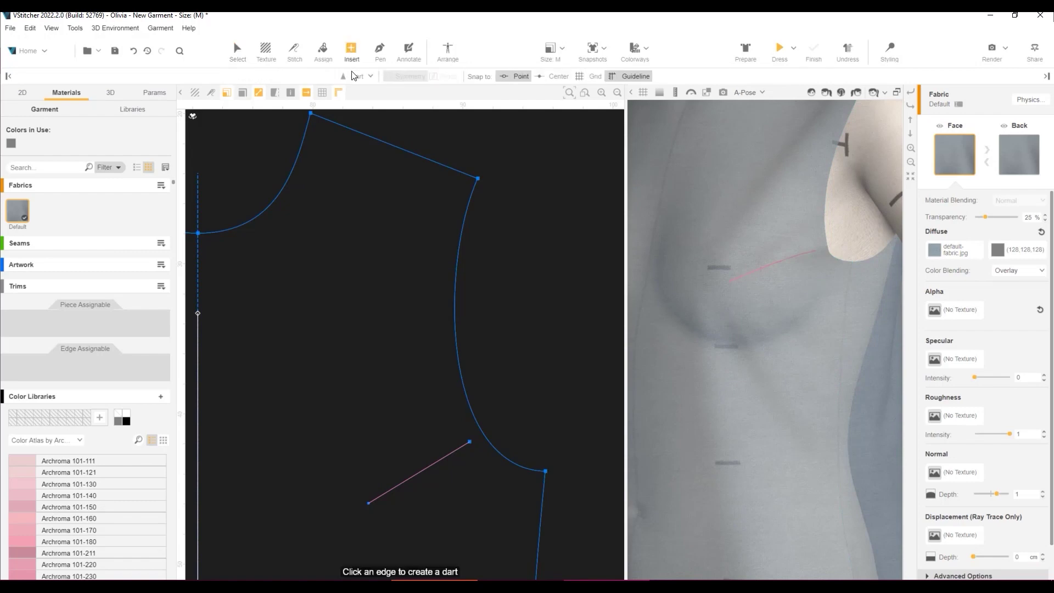
pyautogui.click(478, 428)
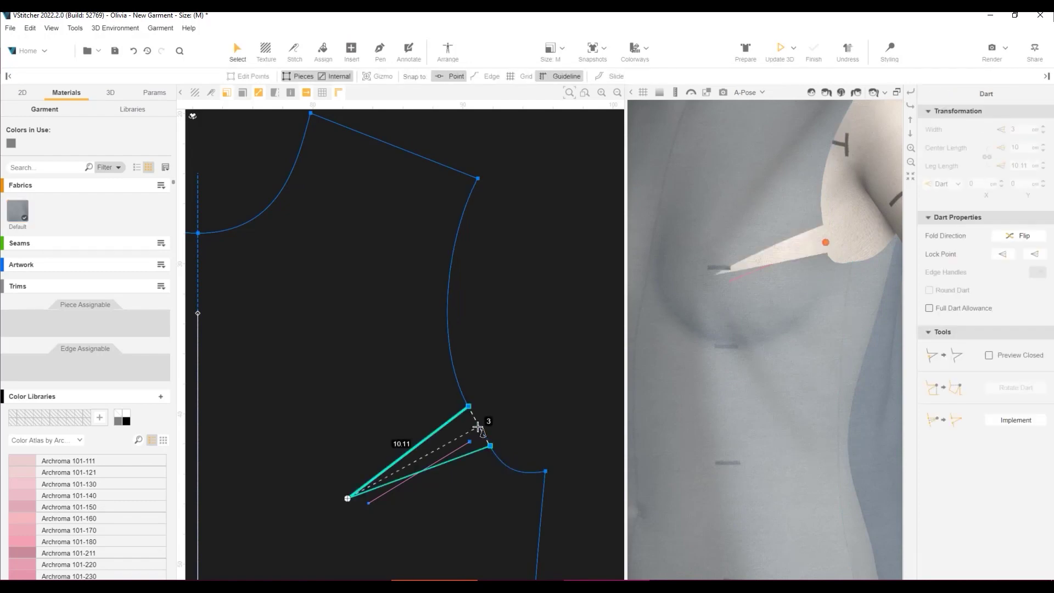
pyautogui.click(416, 445)
pyautogui.write('9')
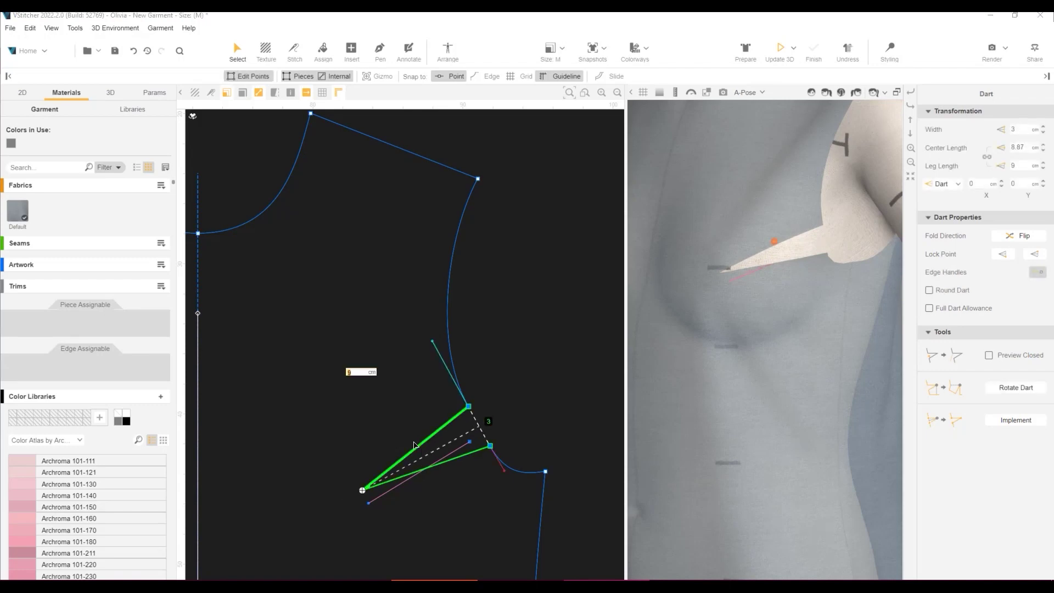
pyautogui.press('Return')
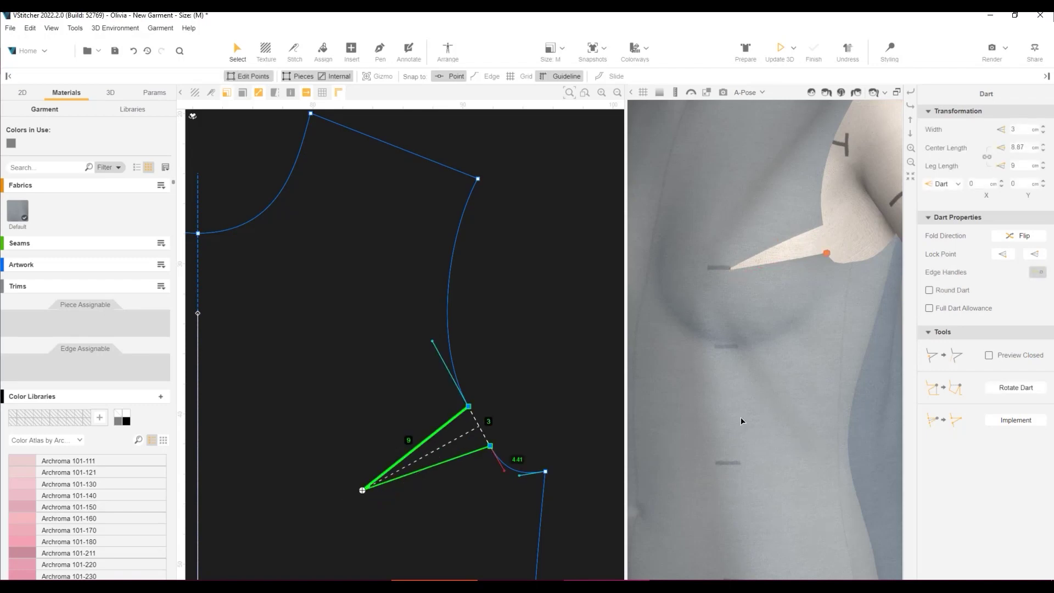
pyautogui.click(988, 356)
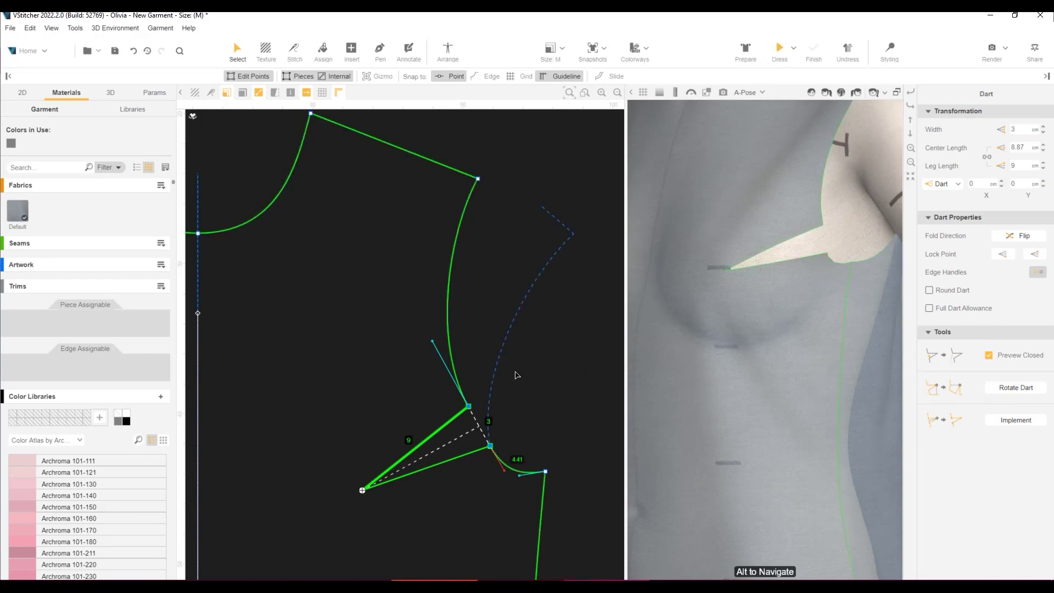
# Smooth the armhole curve around the new dart using its curve handles
pyautogui.scroll(2, 516, 374)
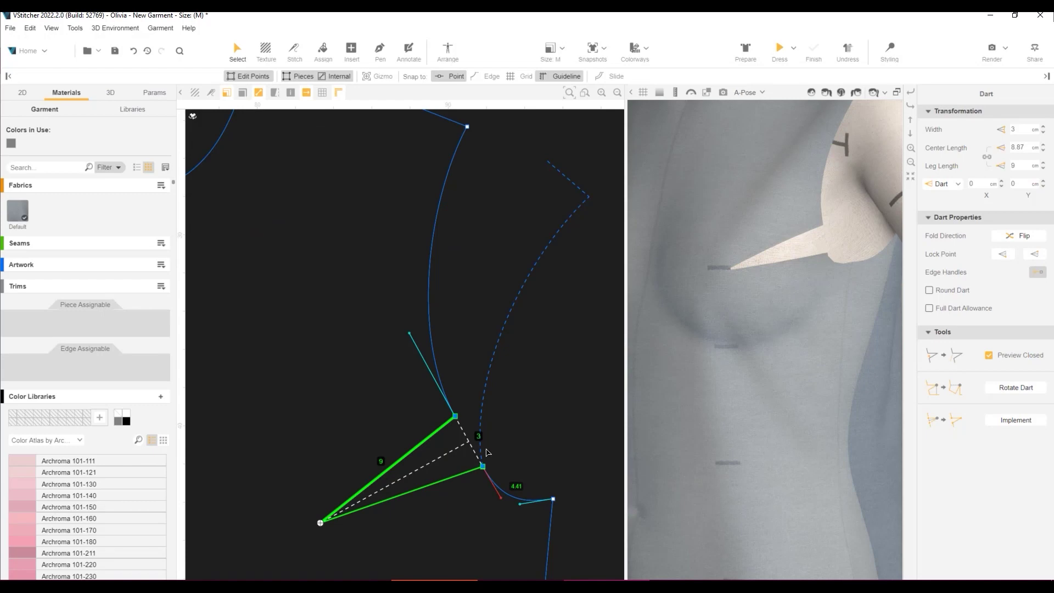
pyautogui.scroll(2, 525, 506)
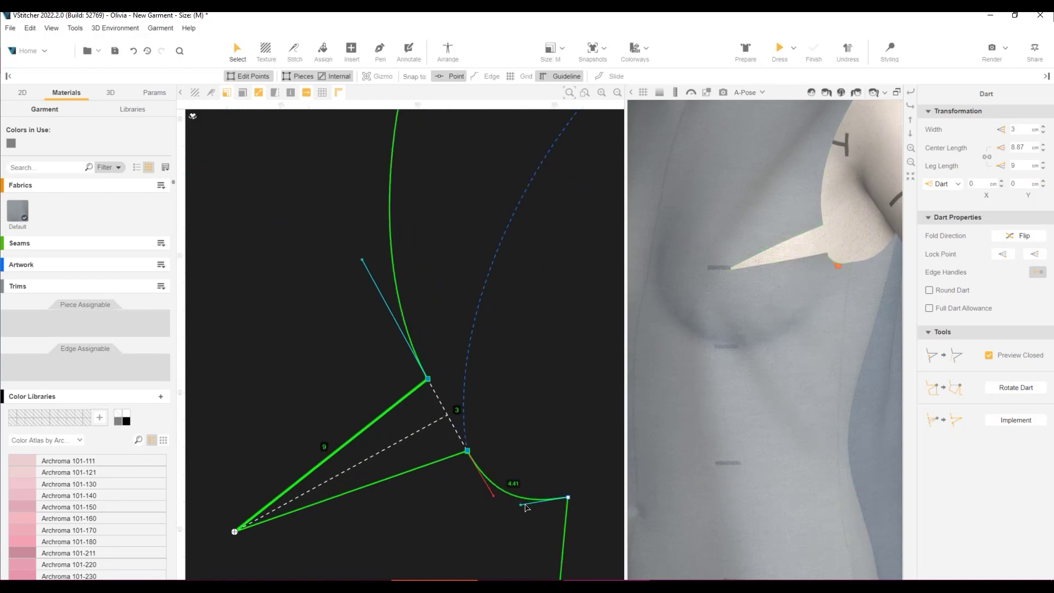
pyautogui.moveTo(520, 505); pyautogui.dragTo(490, 498)
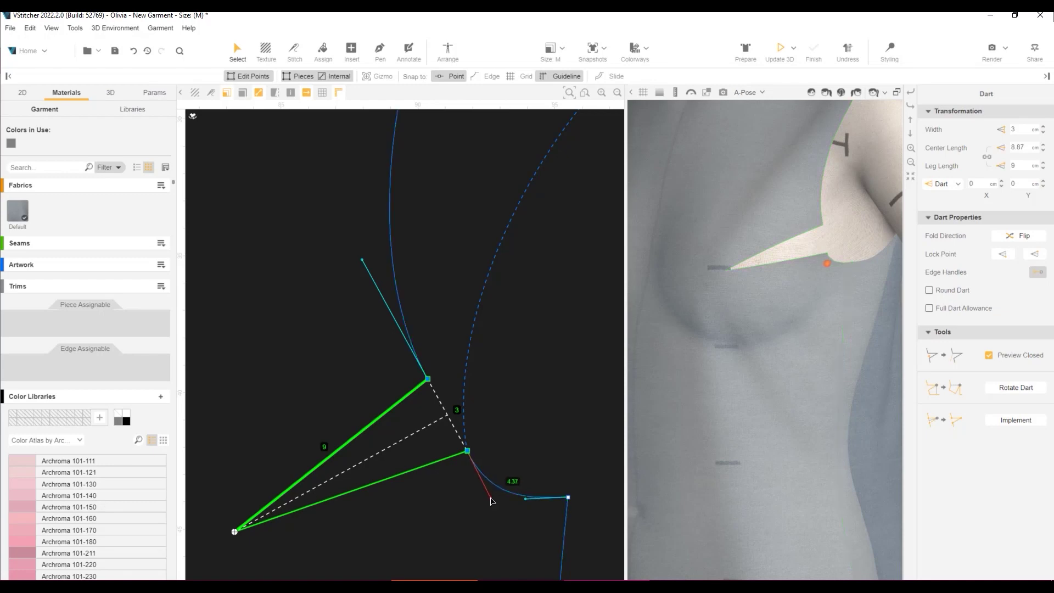
pyautogui.moveTo(362, 259)
pyautogui.mouseDown()
pyautogui.moveTo(345, 269)
pyautogui.moveTo(347, 292)
pyautogui.mouseUp()
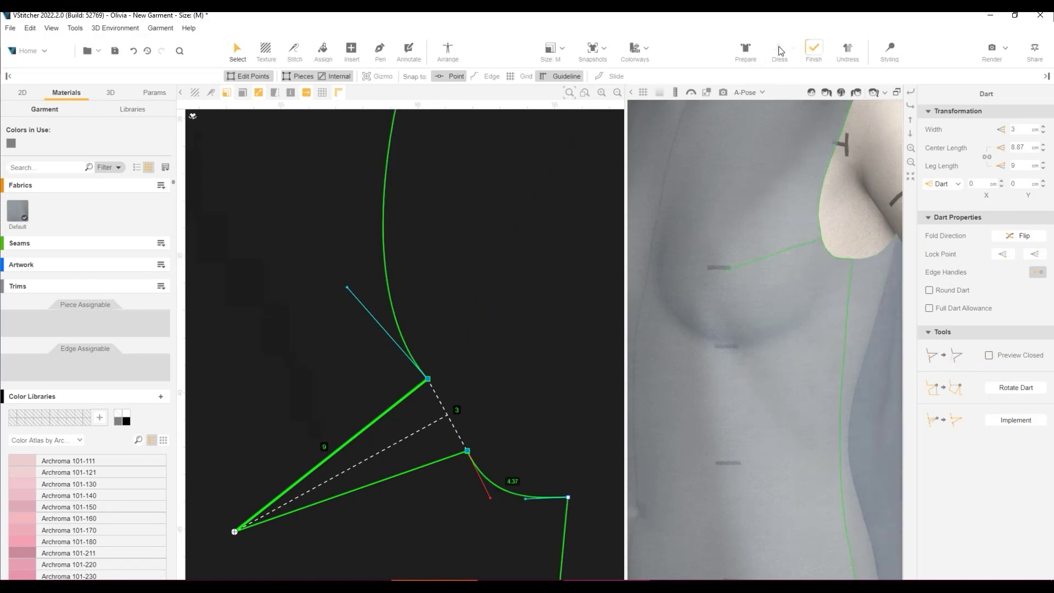
# Drag the bust dart apex until it reads 2.97 cm wide with 9.48 cm legs
pyautogui.scroll(-2, 776, 192)
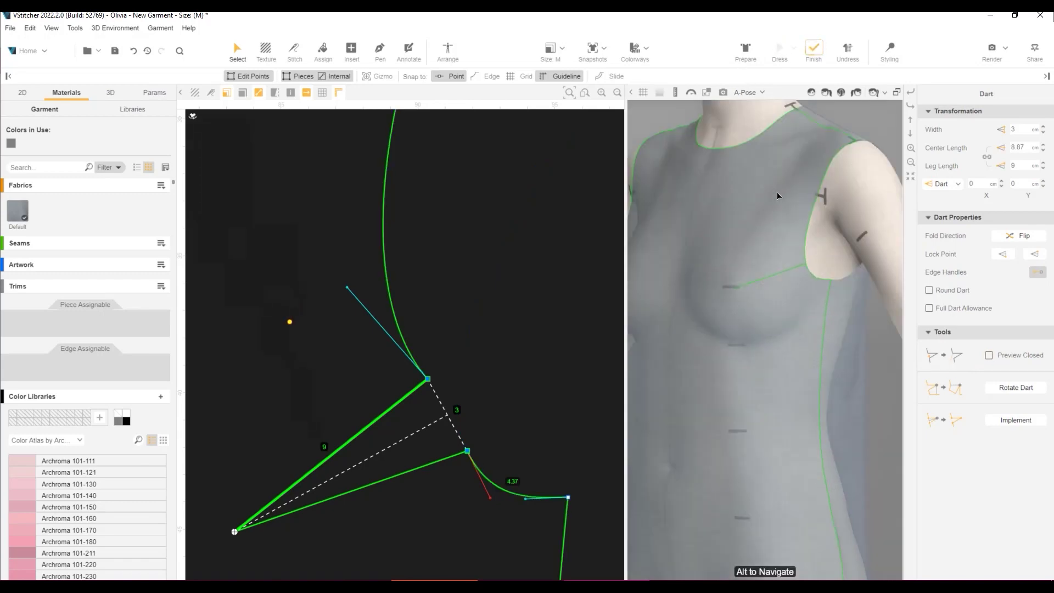
pyautogui.keyDown('alt'); pyautogui.moveTo(791, 264); pyautogui.dragTo(823, 263); pyautogui.keyUp('alt')
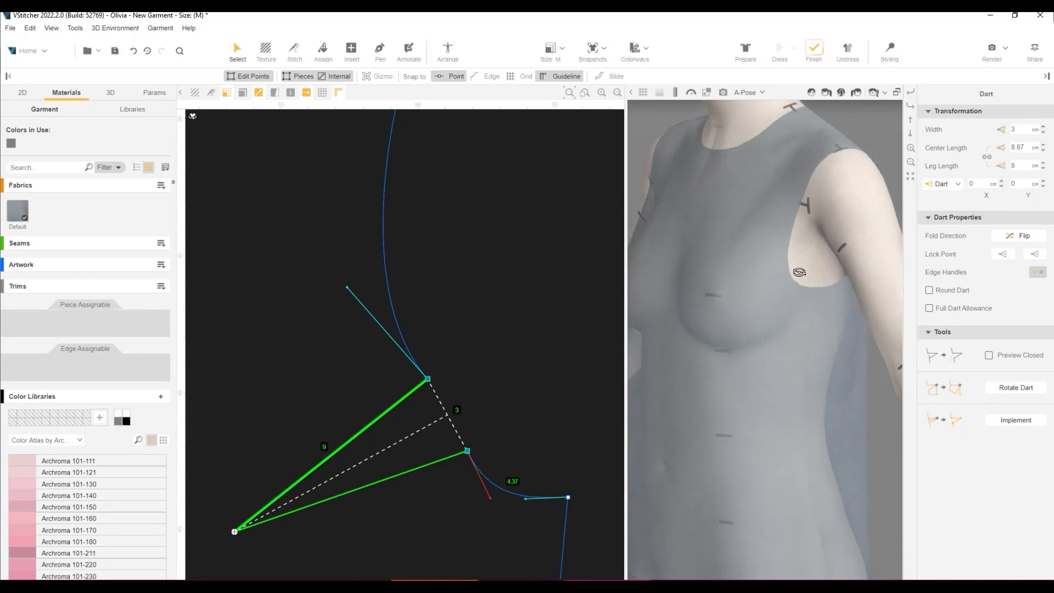
pyautogui.scroll(1, 440, 392)
pyautogui.moveTo(431, 375); pyautogui.dragTo(444, 363)
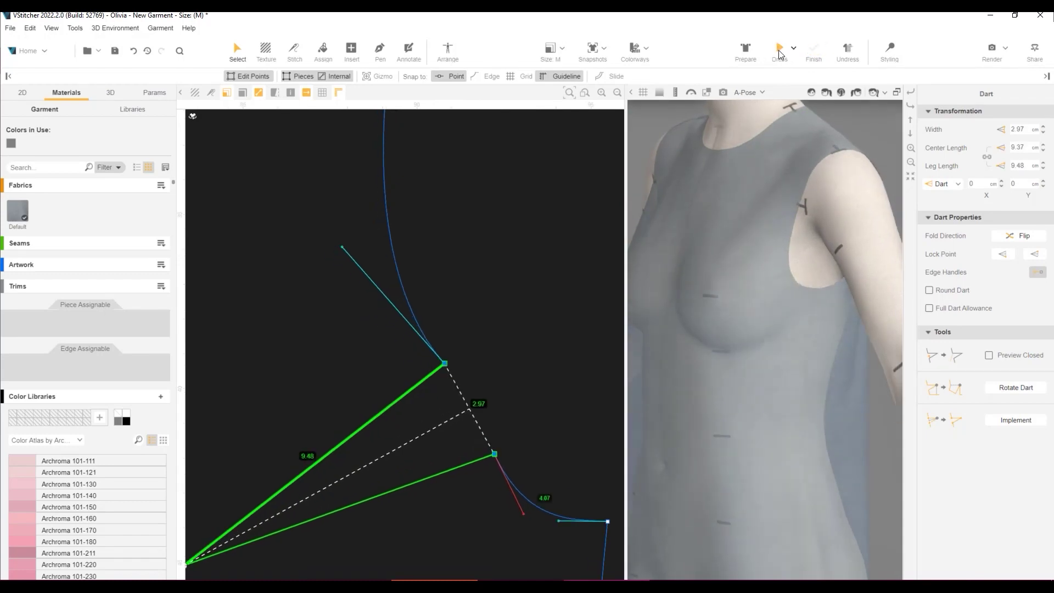
pyautogui.scroll(2, 811, 296)
pyautogui.moveTo(792, 313)
pyautogui.keyDown('alt'); pyautogui.mouseDown()
pyautogui.moveTo(765, 311)
pyautogui.moveTo(800, 321)
pyautogui.mouseUp(); pyautogui.keyUp('alt')
pyautogui.scroll(-3, 785, 296)
pyautogui.scroll(2, 785, 296)
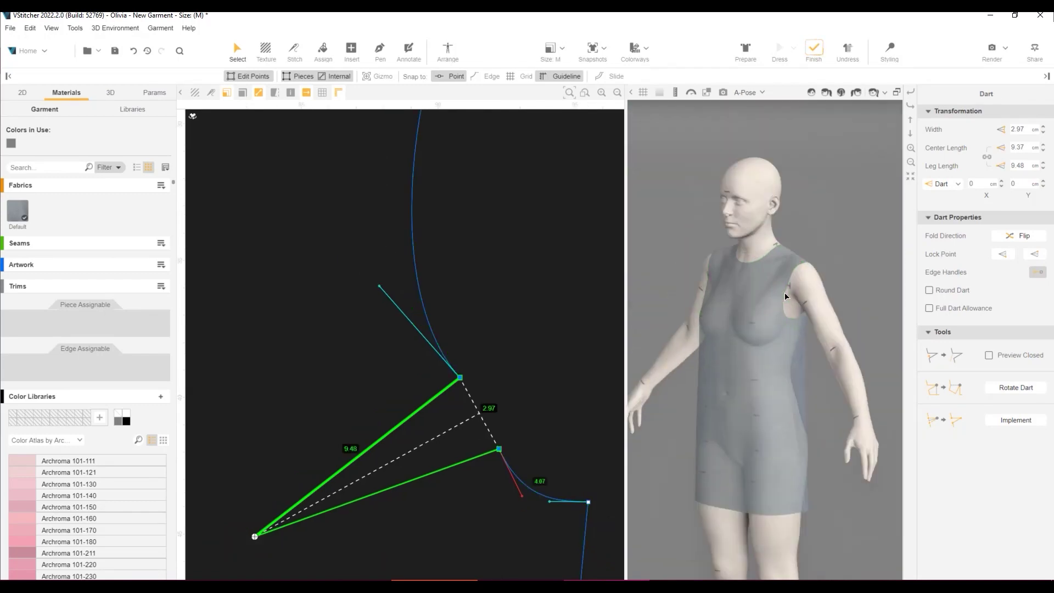
pyautogui.click(569, 92)
# Draw a mirrored diamond waist dart pair below the front bust darts, 2.5 cm wide
pyautogui.press('Escape')
pyautogui.scroll(2, 849, 399)
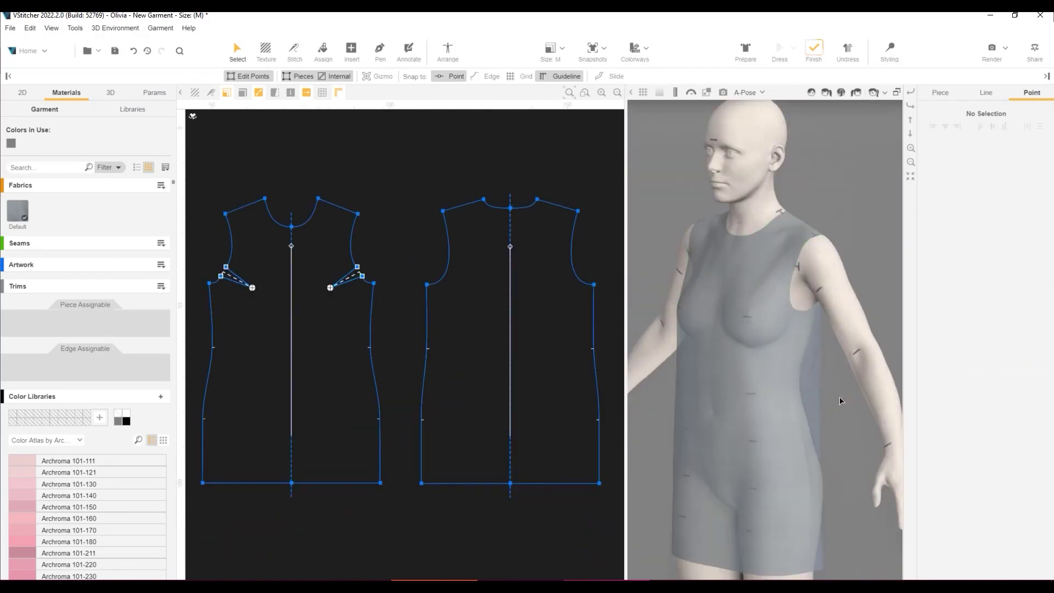
pyautogui.click(840, 397)
pyautogui.click(352, 50)
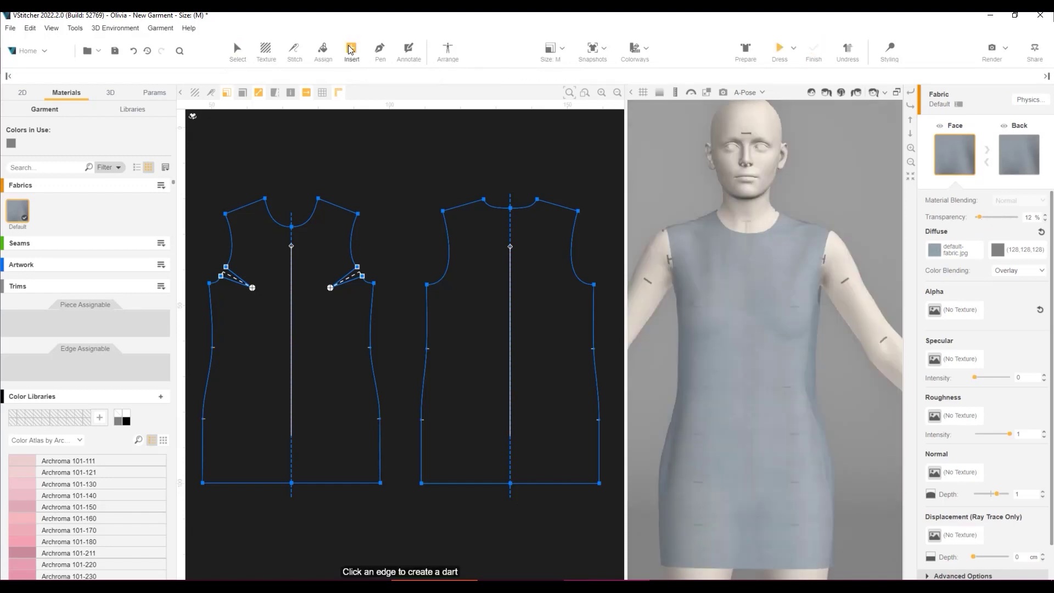
pyautogui.click(356, 76)
pyautogui.click(373, 162)
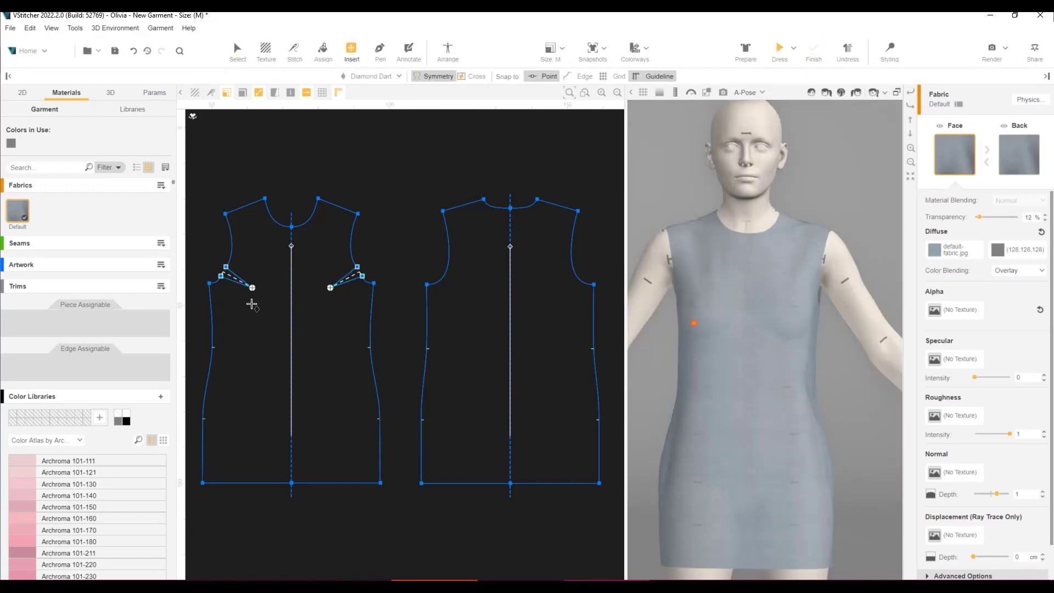
pyautogui.moveTo(252, 301)
pyautogui.mouseDown()
pyautogui.moveTo(246, 415)
pyautogui.moveTo(266, 407)
pyautogui.mouseUp()
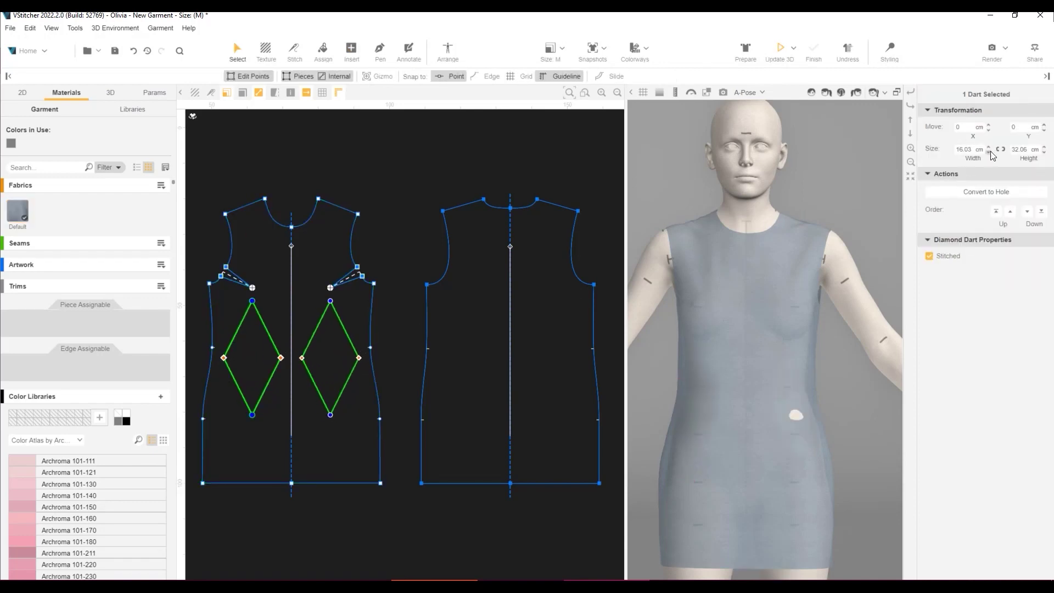
pyautogui.moveTo(983, 149); pyautogui.dragTo(904, 150)
pyautogui.write('2.5')
pyautogui.press('Return')
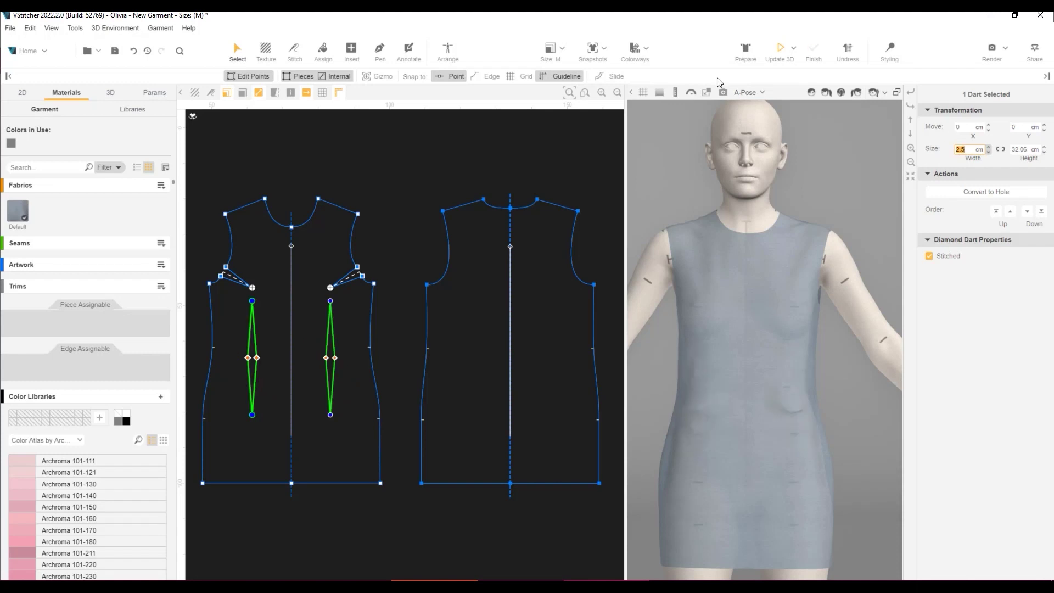
pyautogui.scroll(2, 250, 373)
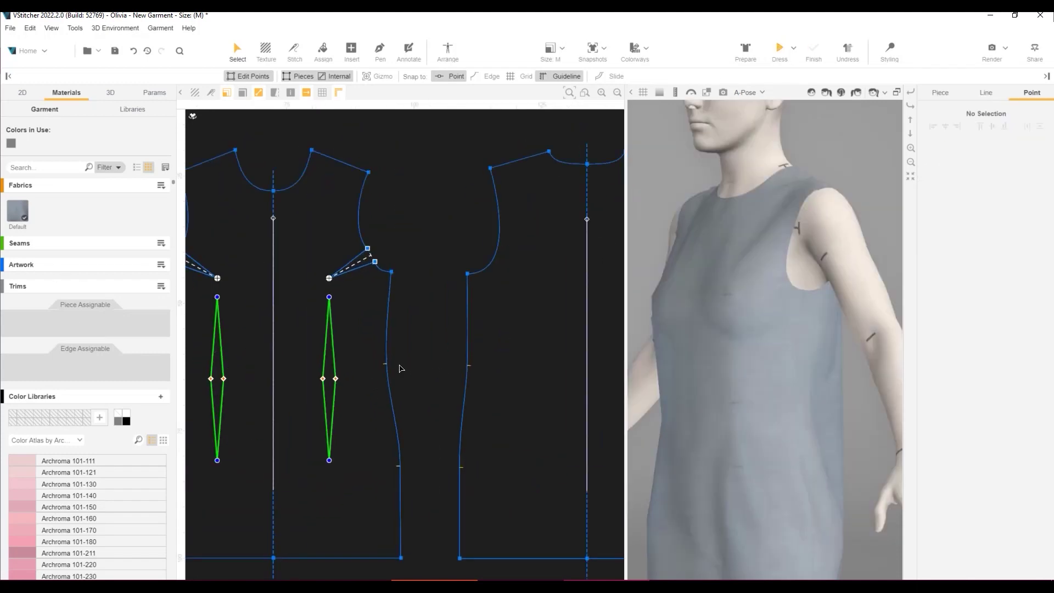
# Draw a short line at the dart's widest point and extend it to the front piece edges
pyautogui.scroll(1, 401, 368)
pyautogui.press('p')
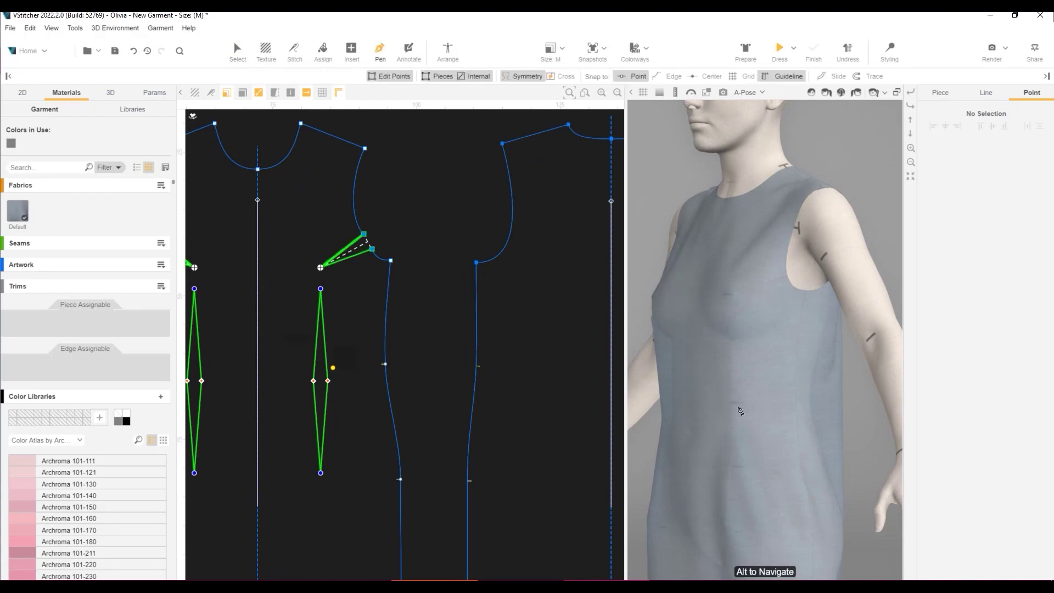
pyautogui.click(735, 404)
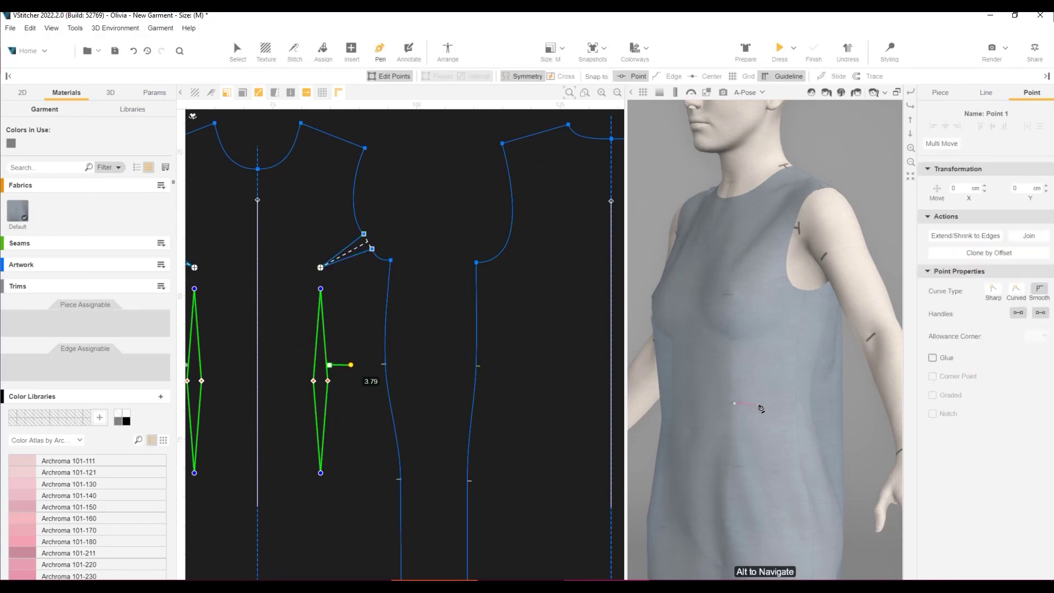
pyautogui.doubleClick(750, 407)
pyautogui.press('Escape')
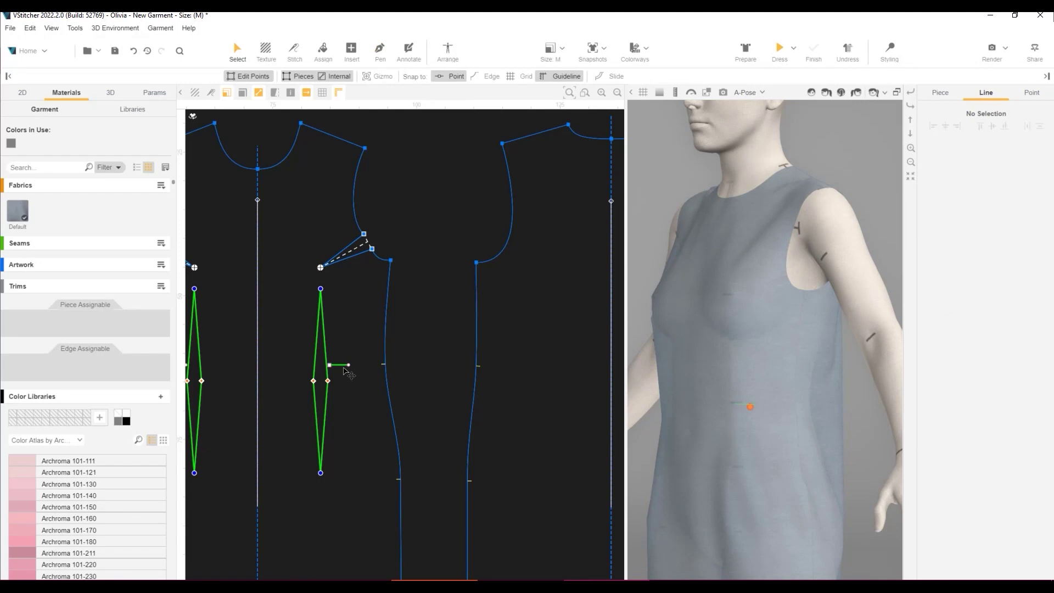
pyautogui.click(343, 365)
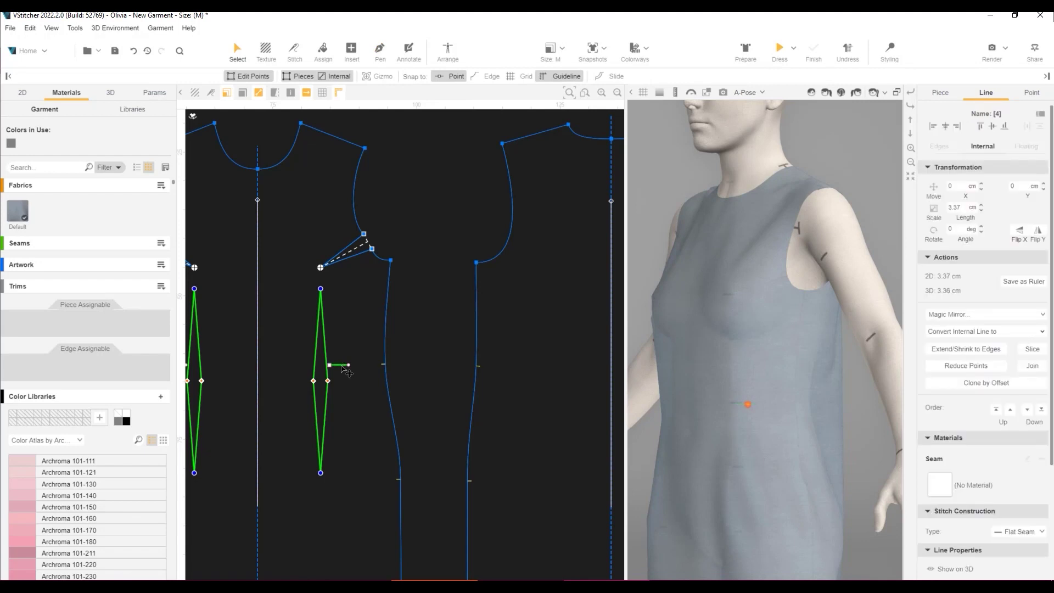
pyautogui.click(948, 350)
pyautogui.scroll(5, 439, 383)
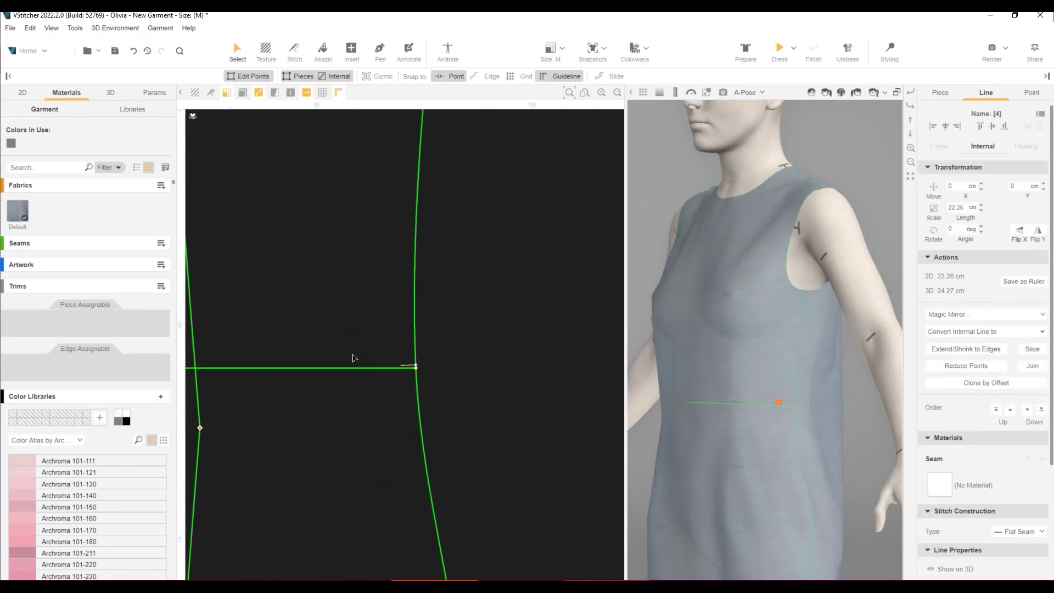
pyautogui.scroll(3, 437, 382)
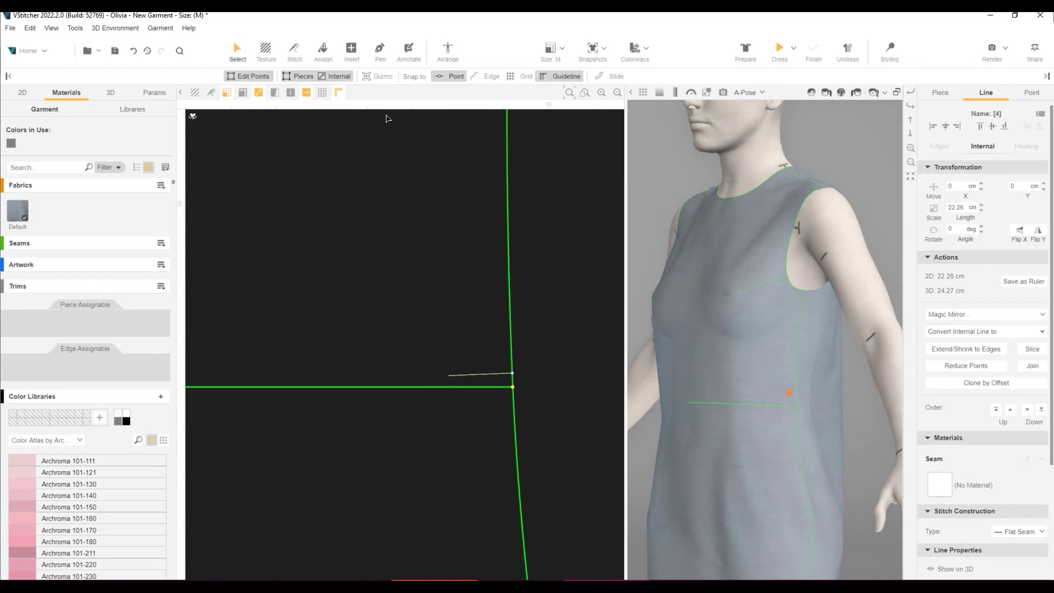
# Insert a measurement at the end of the new waistline
pyautogui.click(351, 51)
pyautogui.click(349, 74)
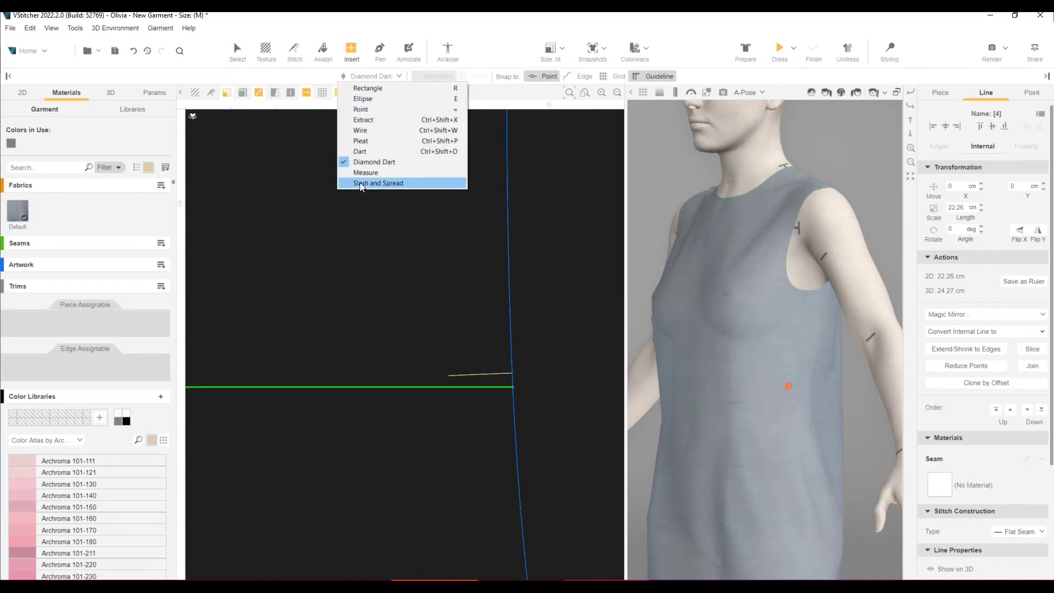
pyautogui.click(363, 177)
pyautogui.click(510, 384)
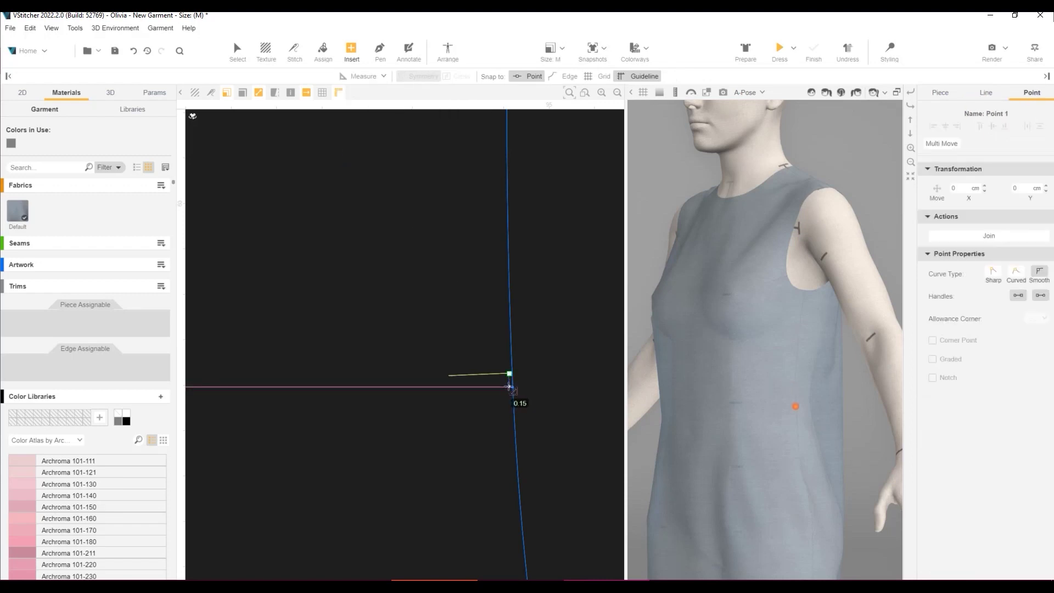
pyautogui.click(509, 387)
pyautogui.scroll(-3, 370, 242)
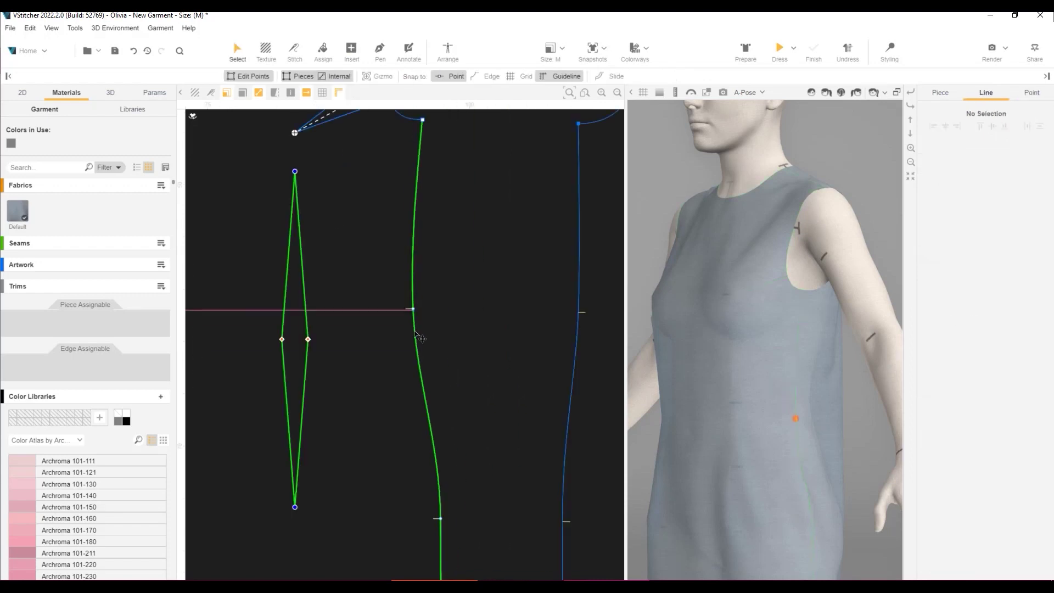
# Align the front and back side-seam waist points, then move the front darts up onto the waistline
pyautogui.click(345, 78)
pyautogui.click(417, 319)
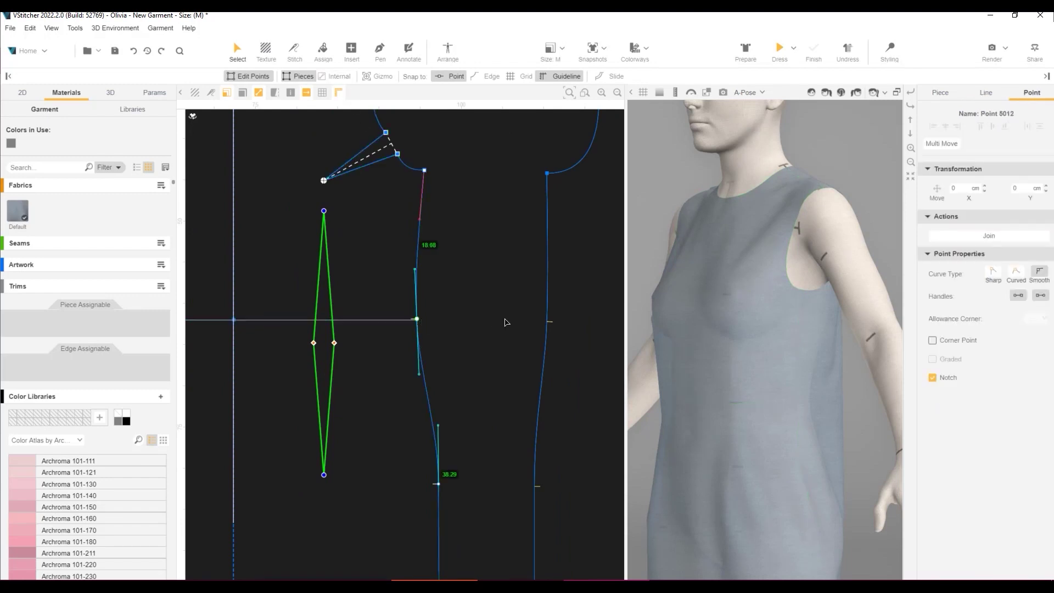
pyautogui.keyDown('shift'); pyautogui.click(548, 322); pyautogui.keyUp('shift')
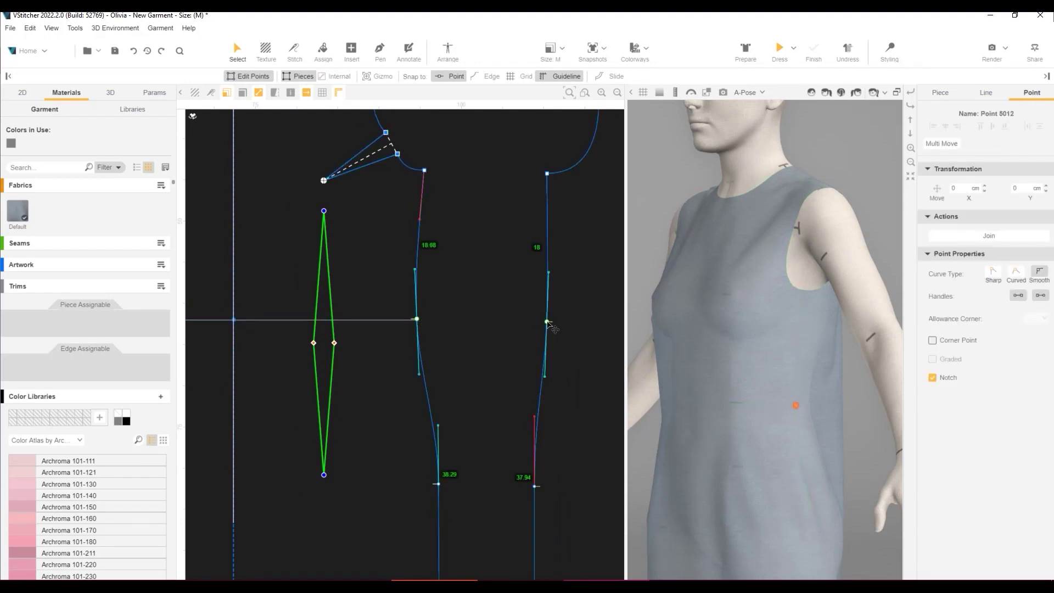
pyautogui.click(1022, 189)
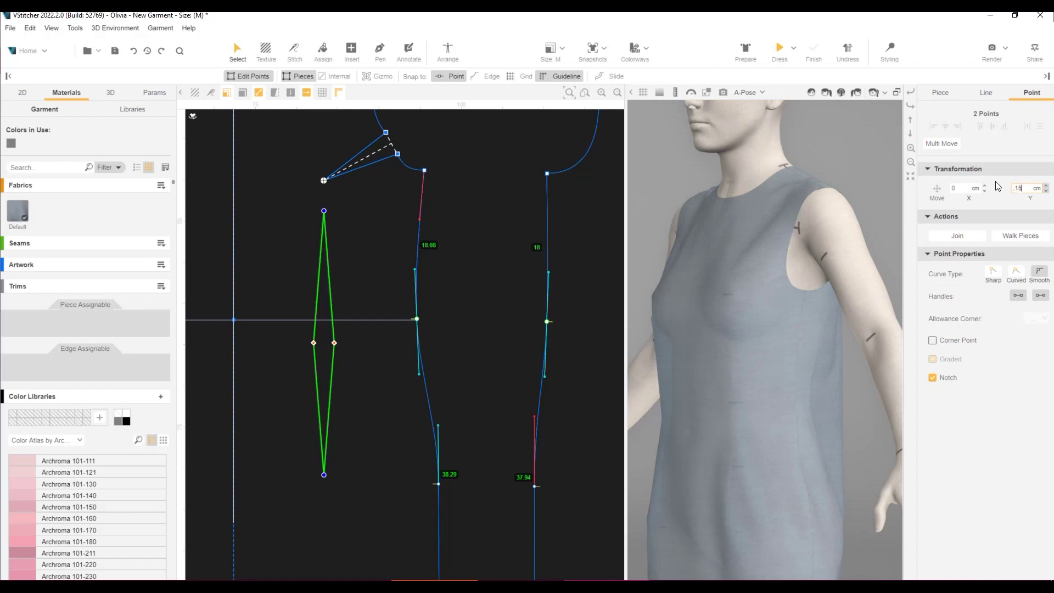
pyautogui.moveTo(323, 312); pyautogui.dragTo(415, 372, button='middle')
pyautogui.click(416, 372)
pyautogui.moveTo(408, 371); pyautogui.dragTo(403, 340)
# Add a mirrored narrow diamond dart pair to the back piece and check it on the avatar
pyautogui.scroll(-2, 428, 395)
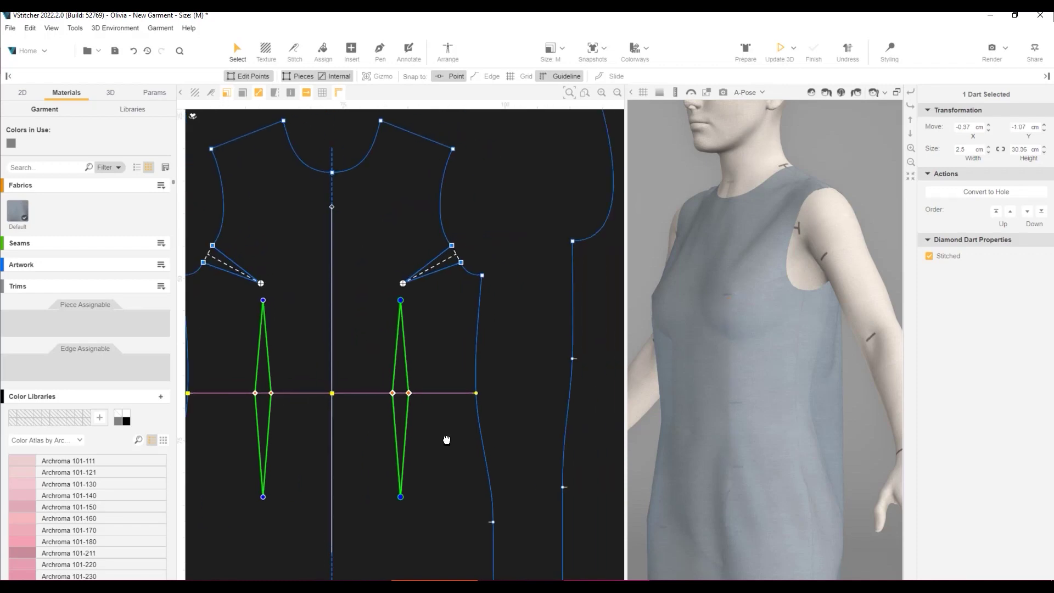
pyautogui.scroll(-1, 409, 380)
pyautogui.click(841, 92)
pyautogui.click(351, 50)
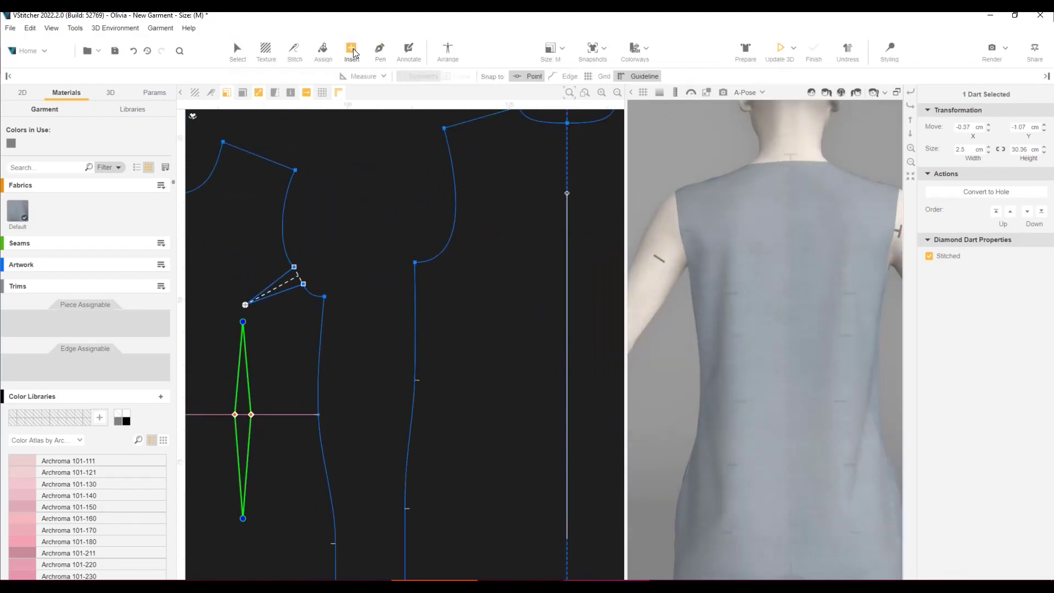
pyautogui.click(368, 76)
pyautogui.click(365, 160)
pyautogui.moveTo(503, 262)
pyautogui.mouseDown()
pyautogui.moveTo(503, 507)
pyautogui.moveTo(501, 497)
pyautogui.mouseUp()
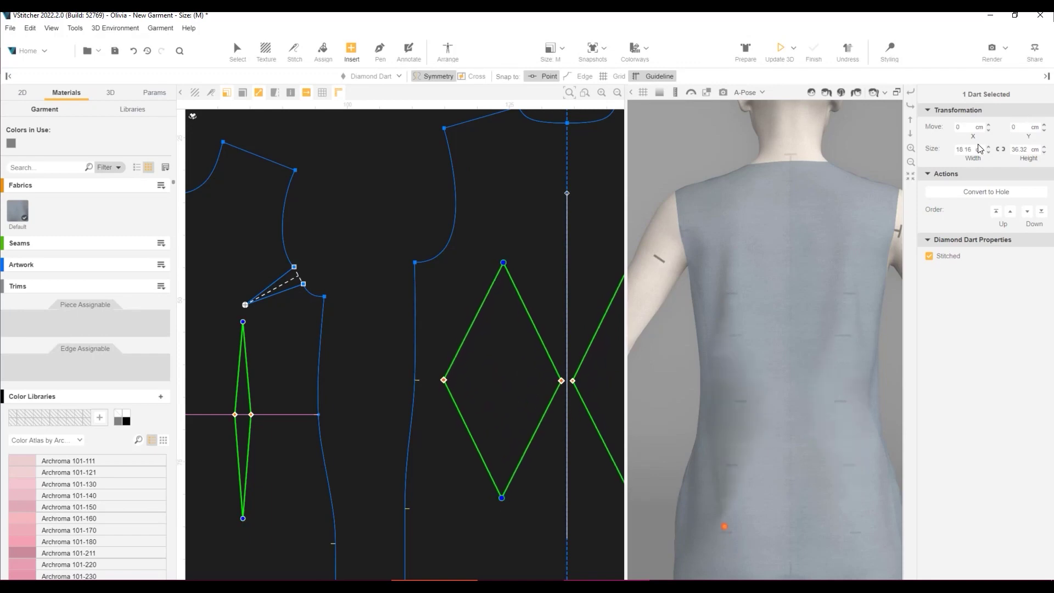
pyautogui.doubleClick(955, 147)
pyautogui.write('3.5')
pyautogui.press('Return')
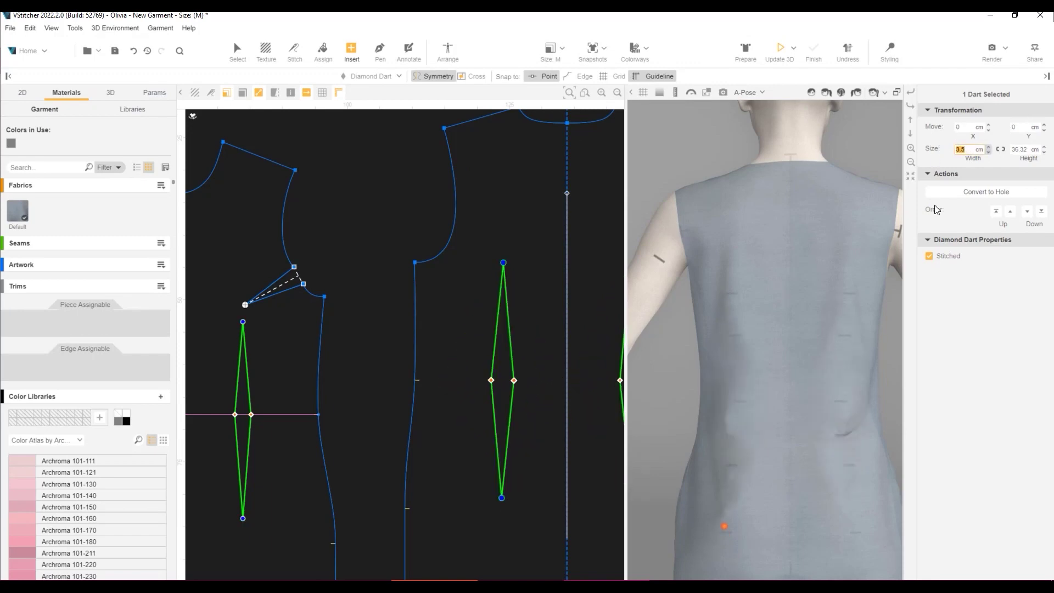
pyautogui.press('Escape')
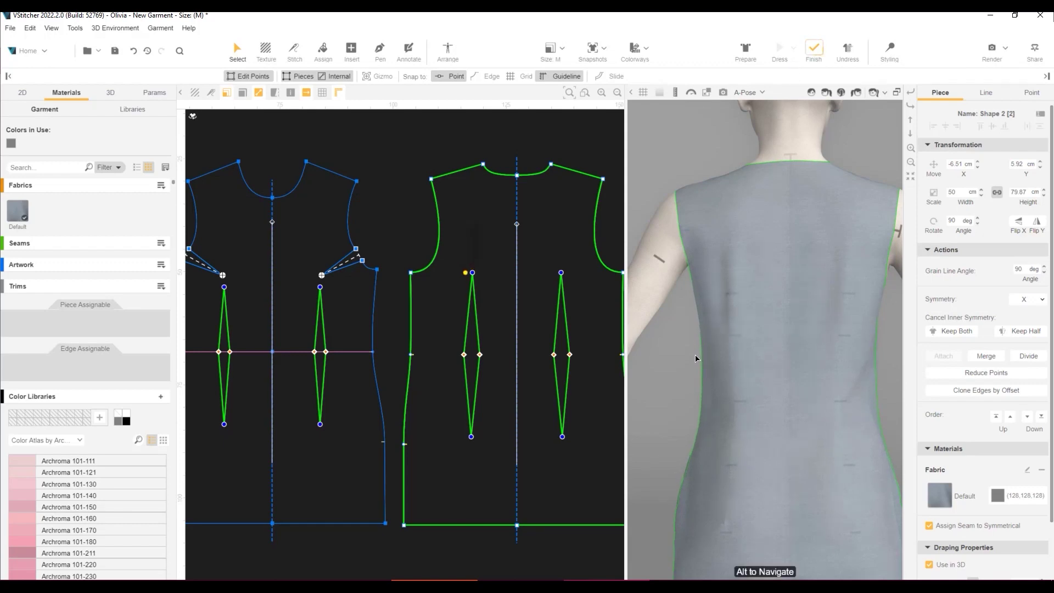
pyautogui.scroll(-3, 702, 368)
pyautogui.moveTo(702, 370)
pyautogui.mouseDown(button='middle')
pyautogui.moveTo(859, 349)
pyautogui.moveTo(778, 379)
pyautogui.mouseUp(button='middle')
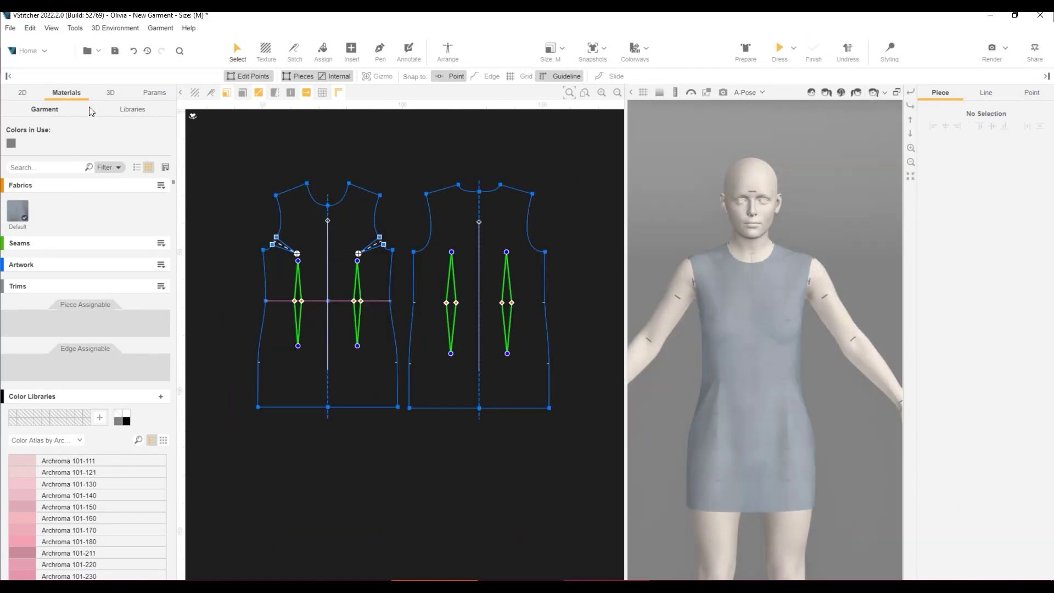
# Save the draped dress as a snapshot named Dress
pyautogui.click(98, 97)
pyautogui.click(89, 109)
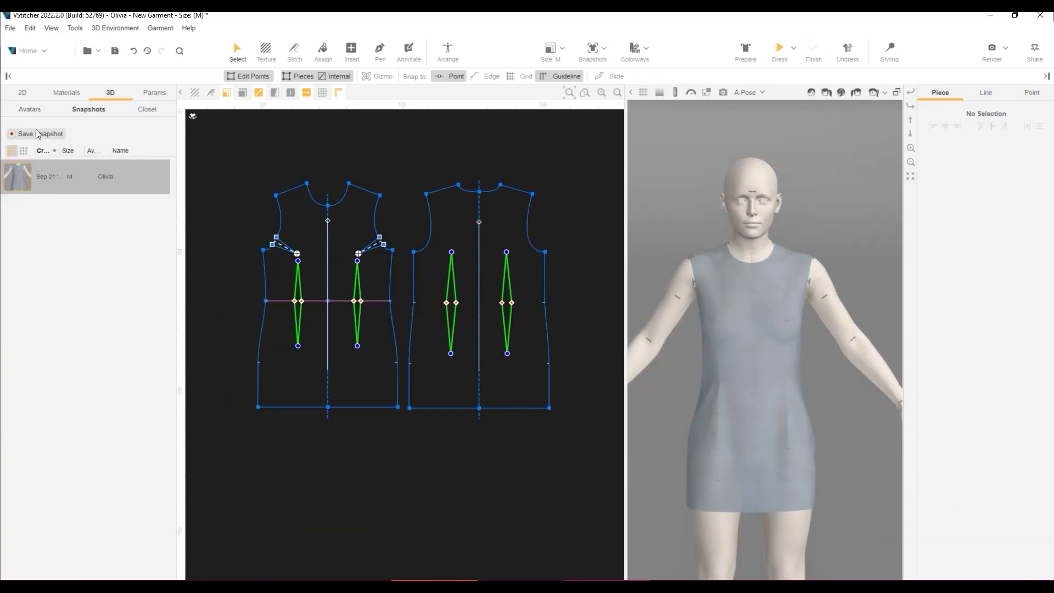
pyautogui.click(36, 132)
pyautogui.write('Dress base')
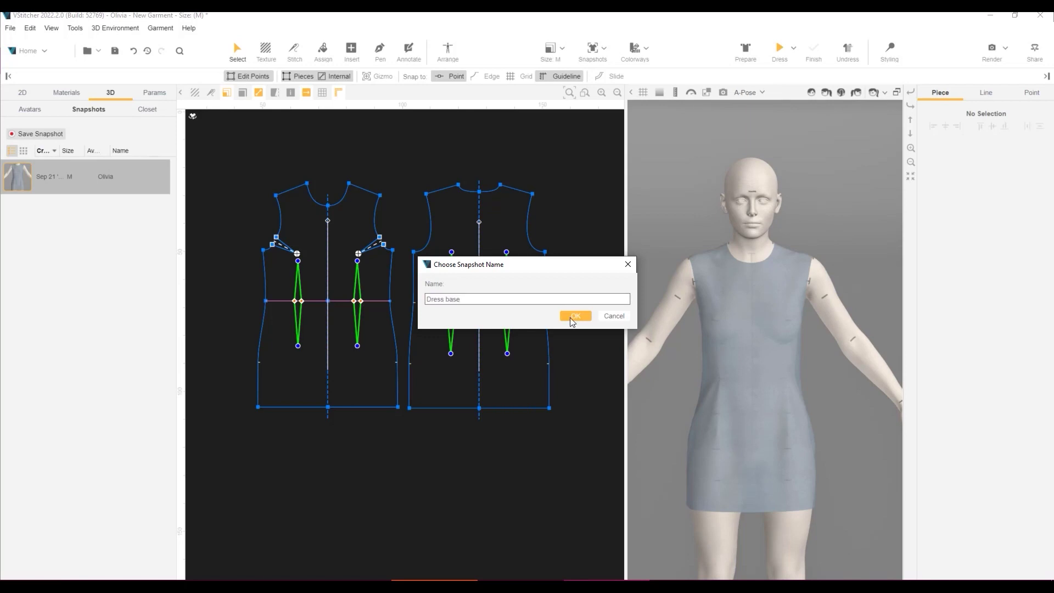
pyautogui.click(572, 318)
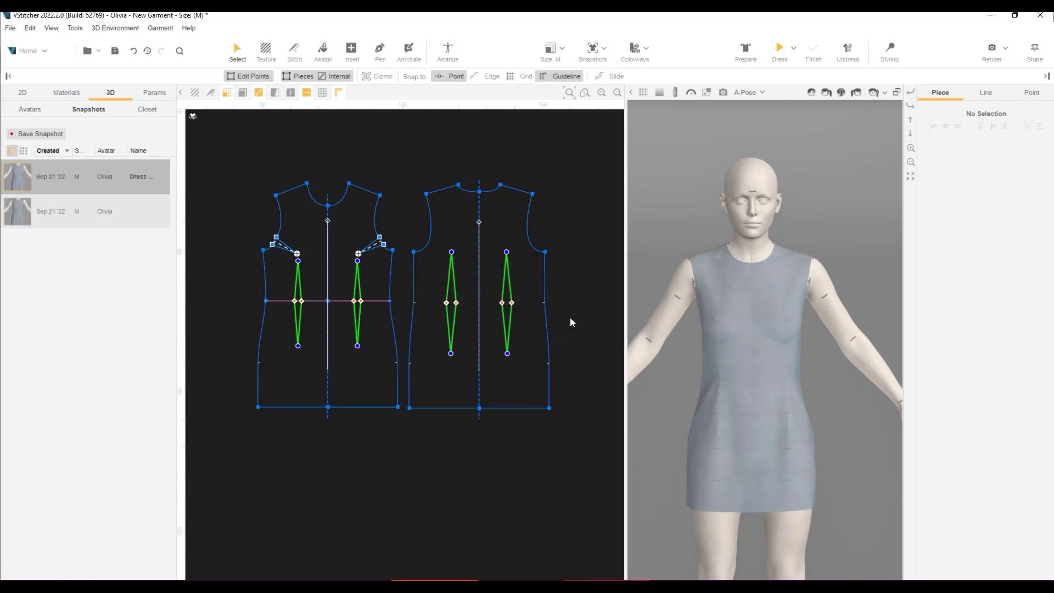